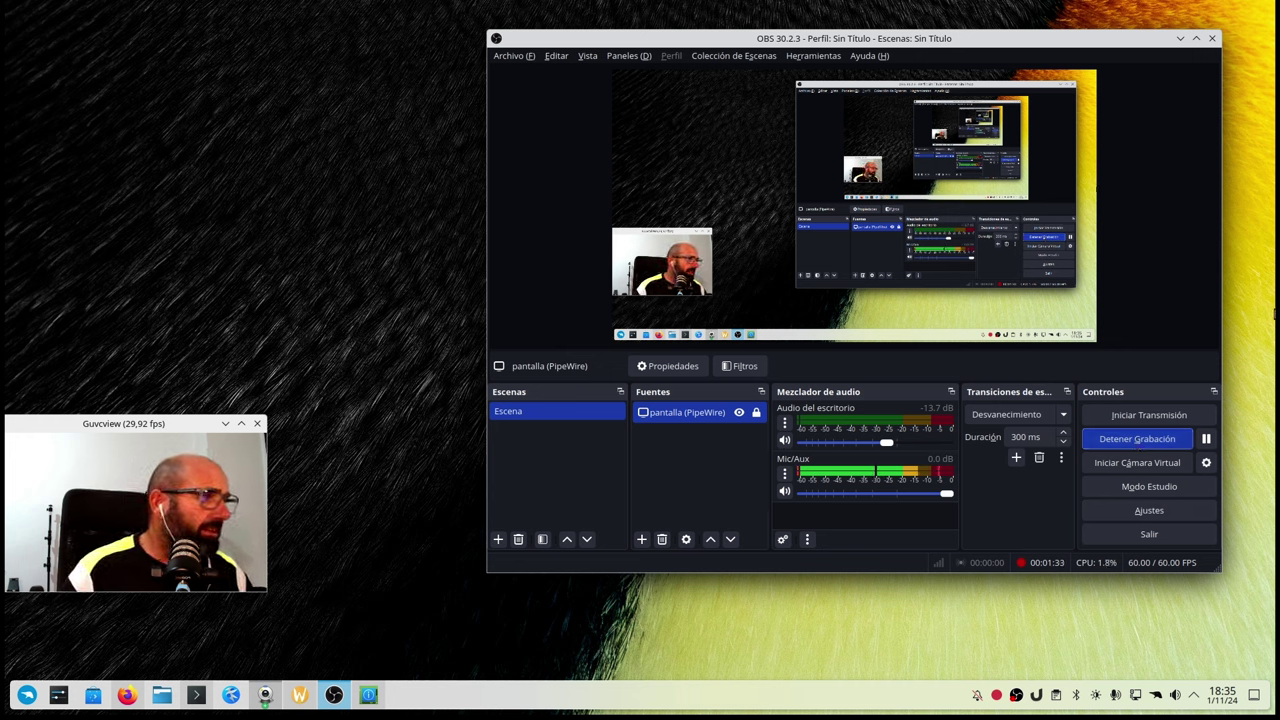
- Switch to Firefox, move the webcam window higher, and view the SlimBook OS 24 installation and Gnome 46 review video pages
click(1190, 40)
click(127, 695)
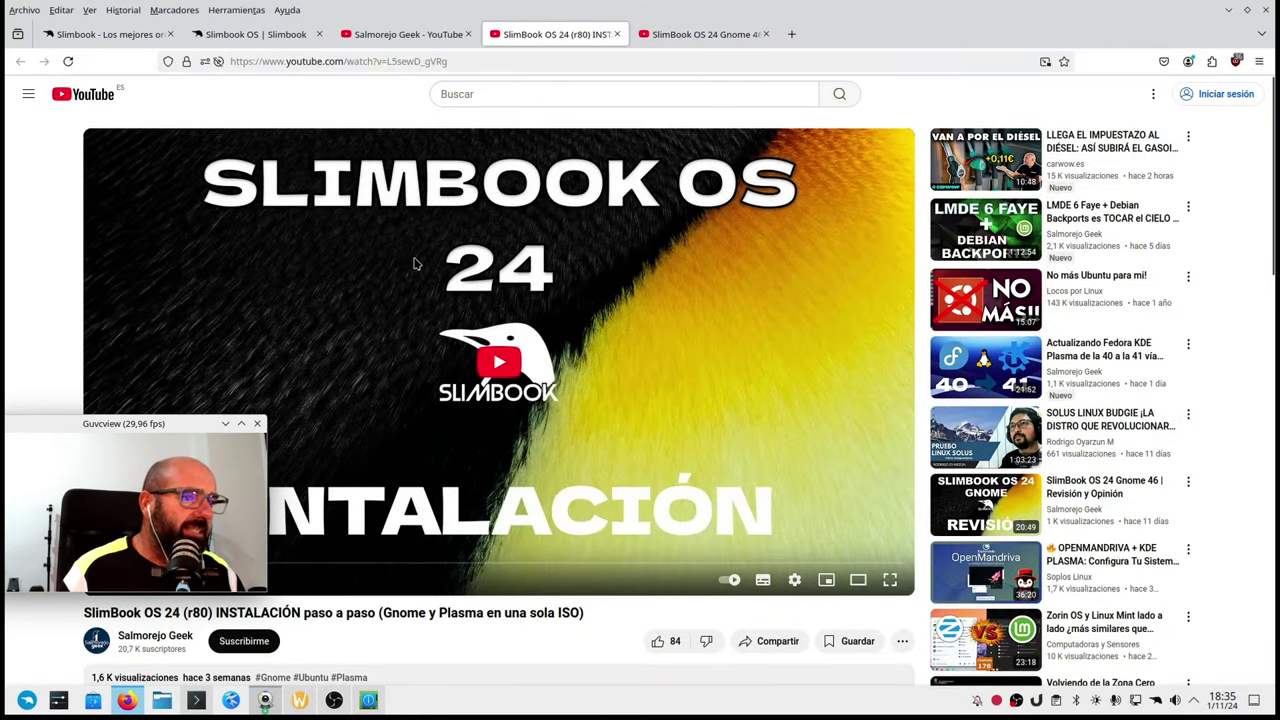
drag(158, 424, 144, 252)
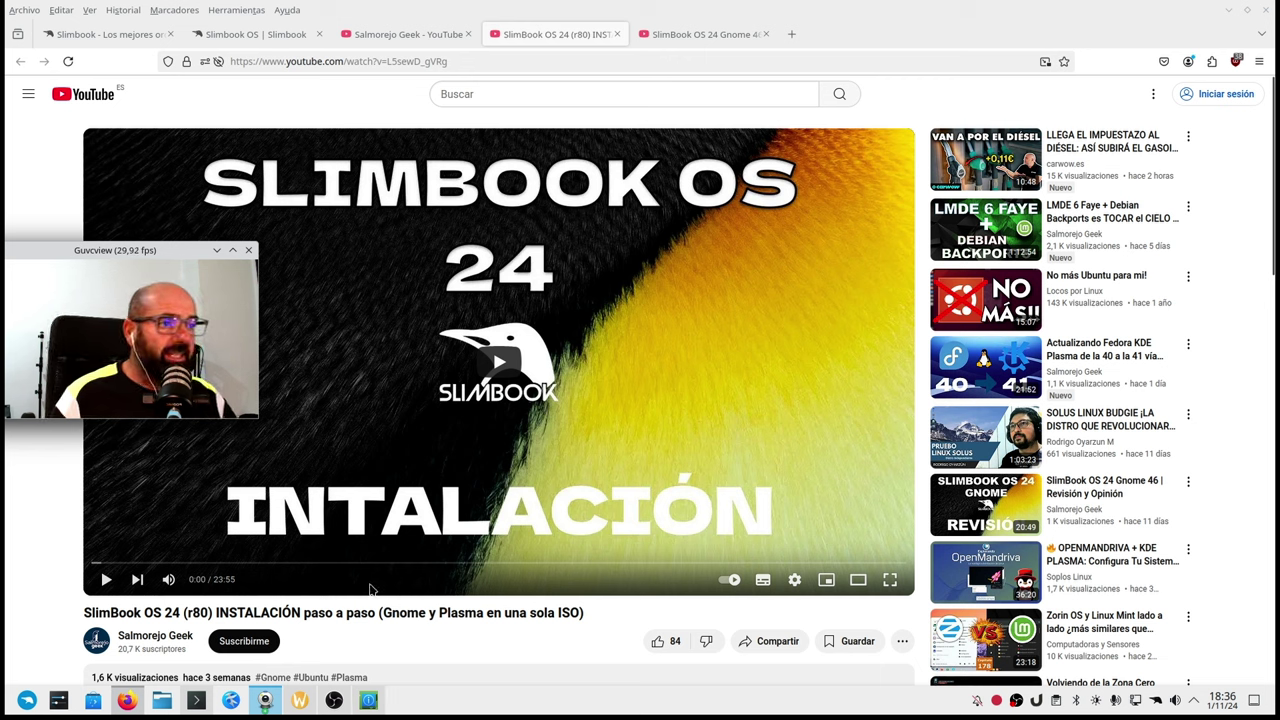
click(710, 35)
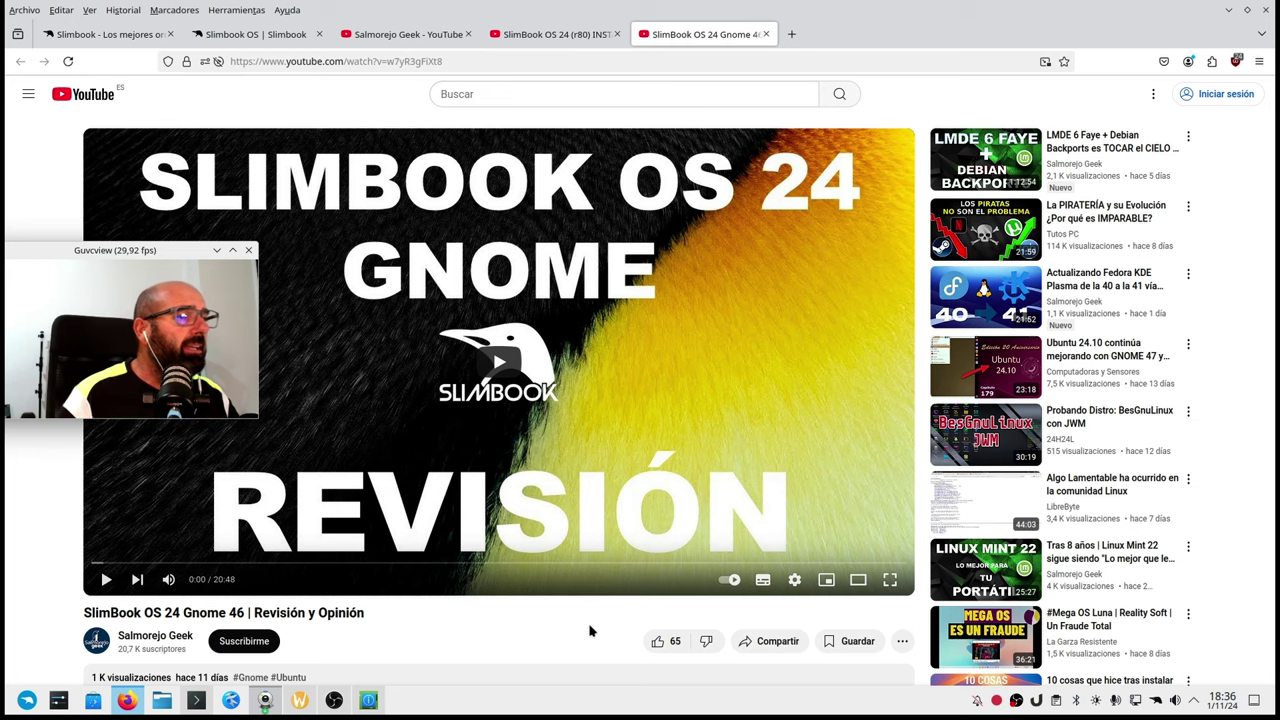
click(551, 34)
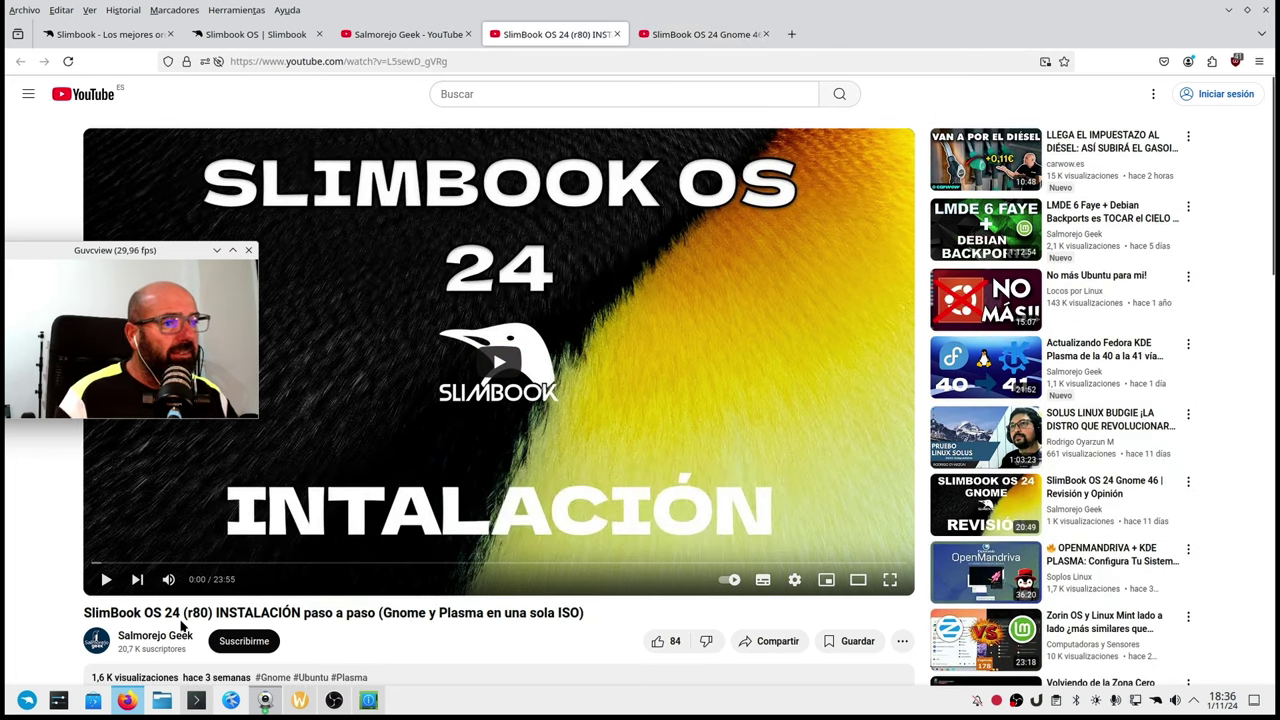
- Go to the Slimbook OS page and open its download listing for the SlimbookOS 24 ISO
click(255, 34)
scroll(364, 418, down, 5)
scroll(364, 418, down, 15)
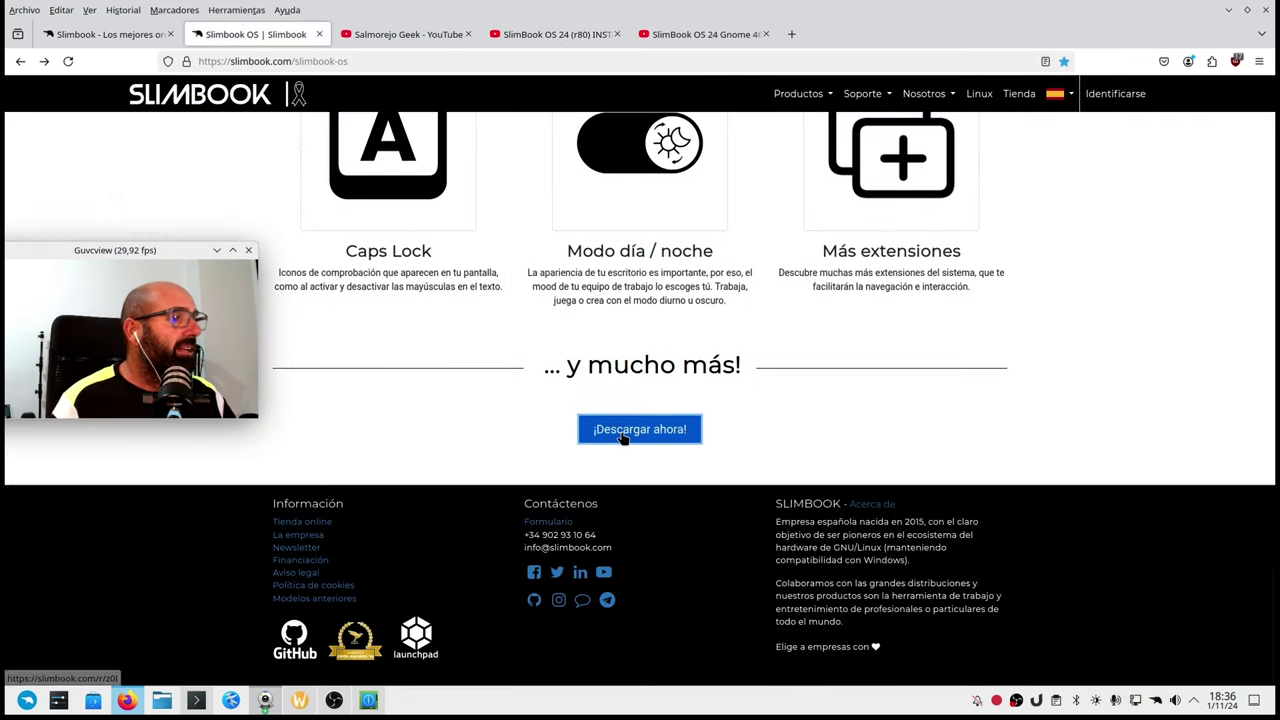
click(622, 436)
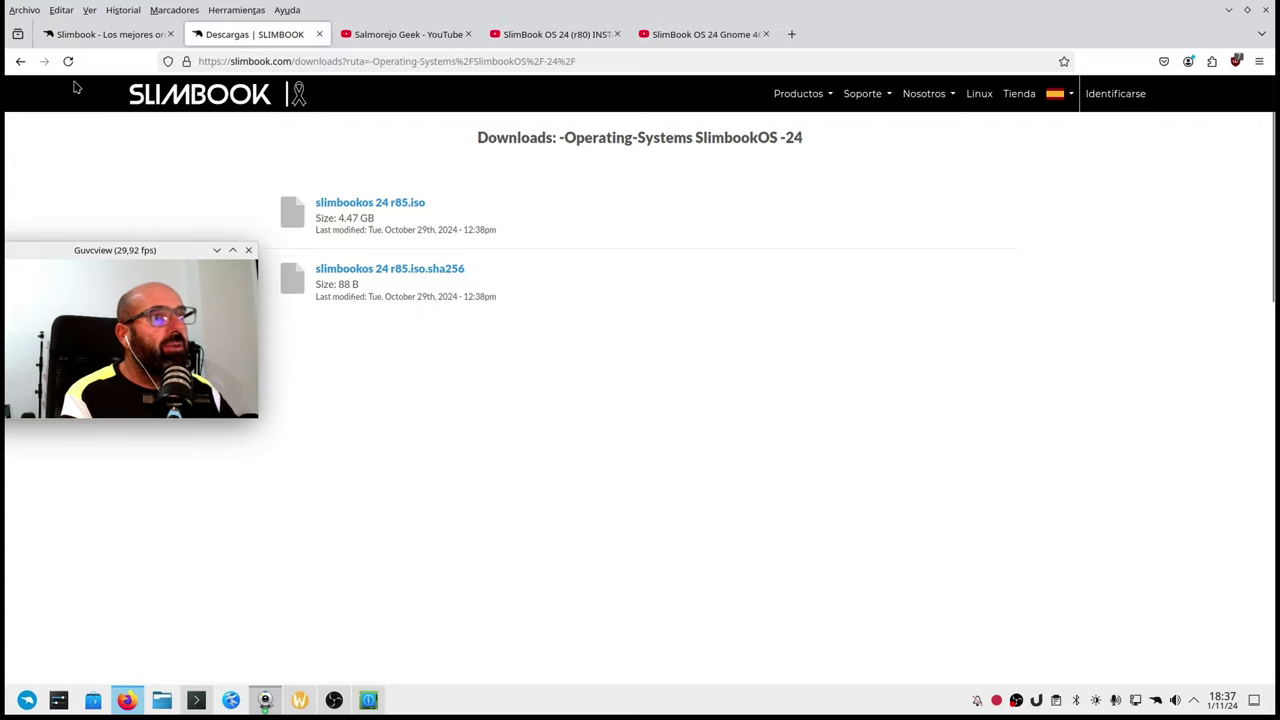
- Return to the Slimbook OS page and review its introduction and the Gnome 46 and Plasma 6 section
click(20, 61)
scroll(423, 529, up, 20)
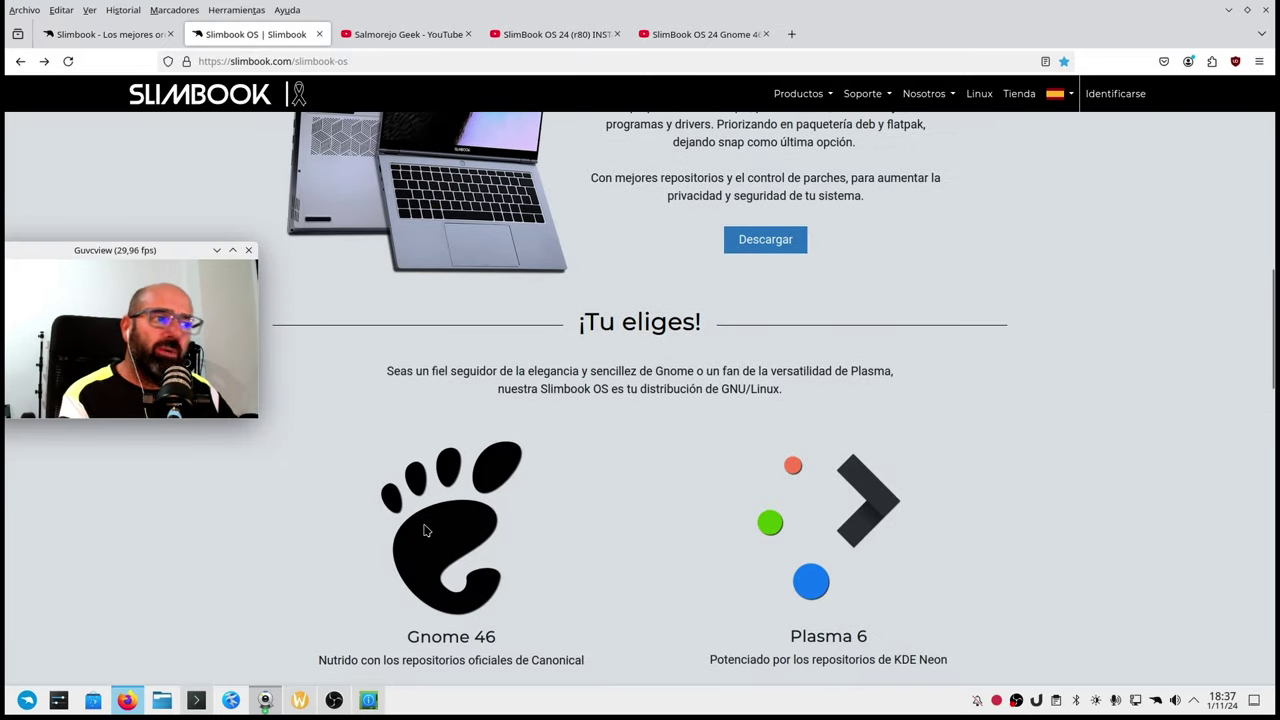
scroll(424, 530, down, 5)
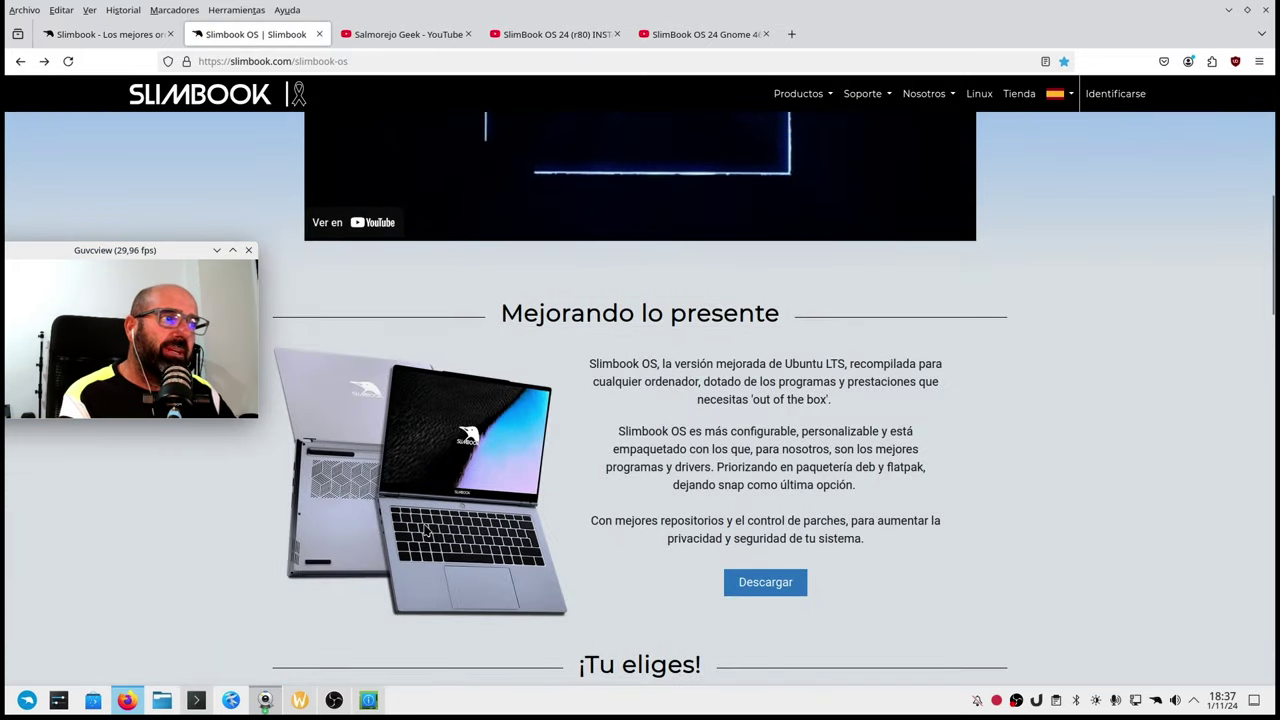
scroll(426, 533, down, 4)
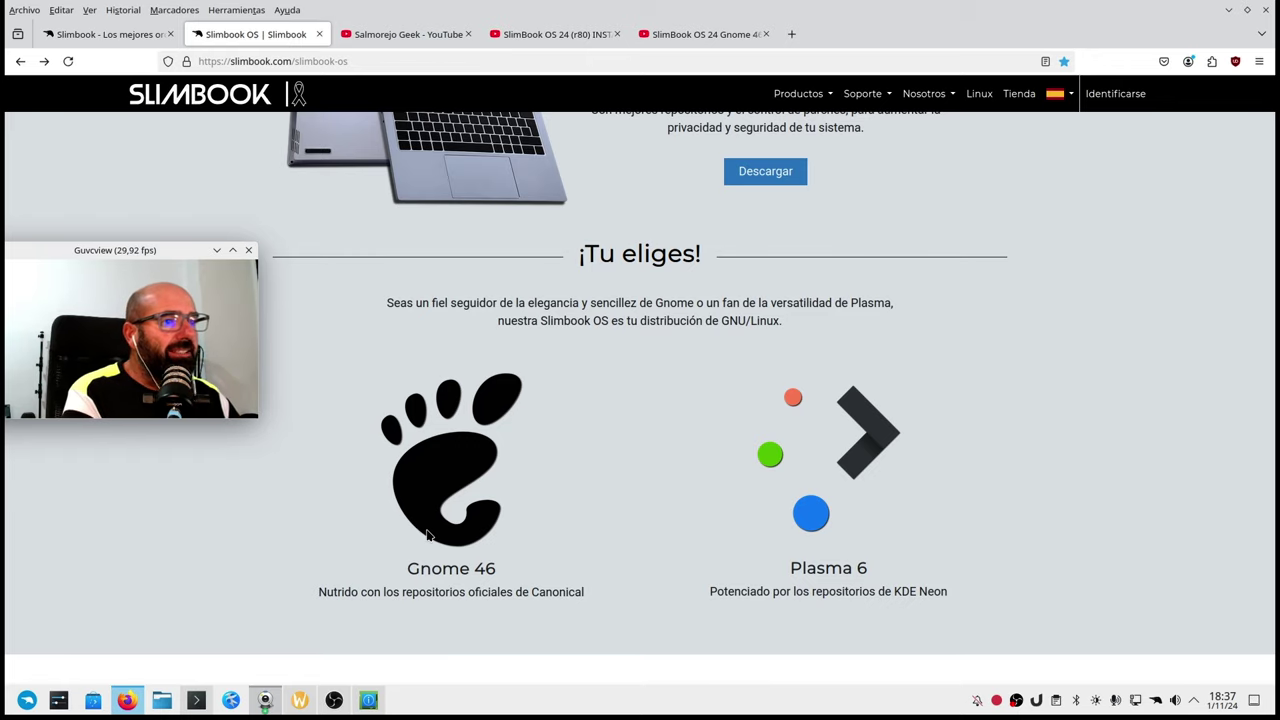
scroll(440, 500, up, 10)
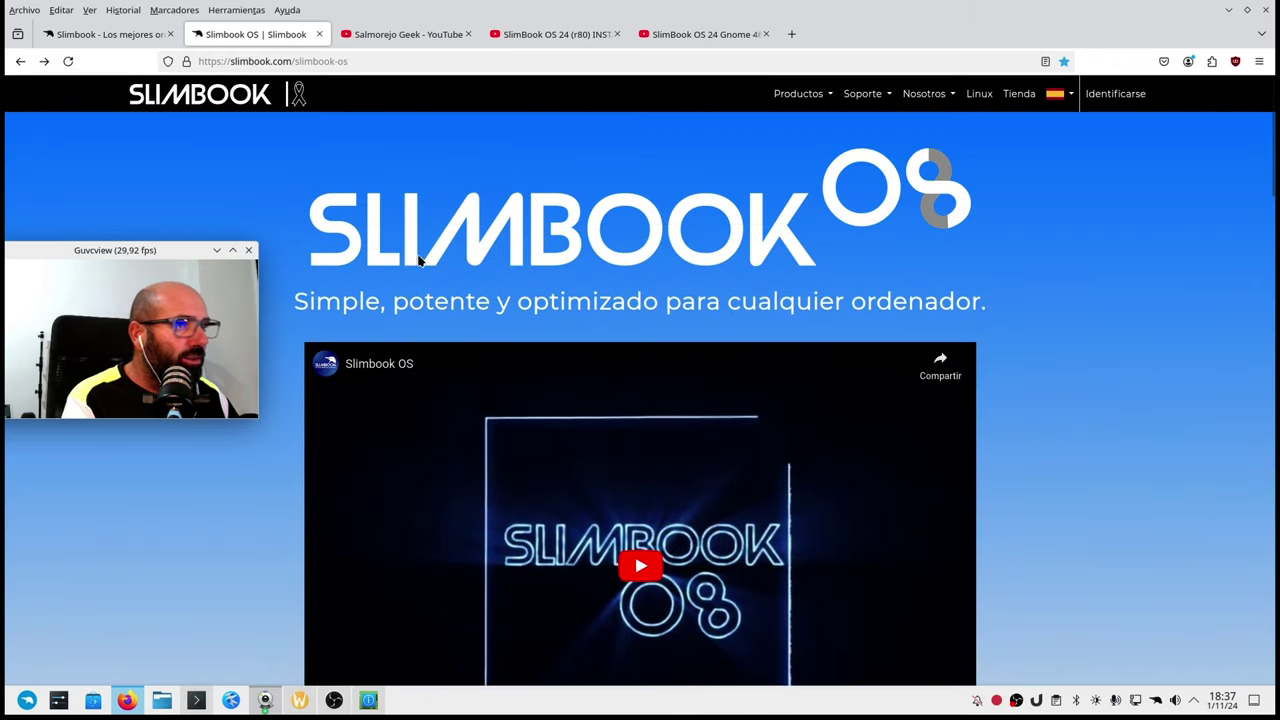
- Revisit the Slimbook home page, the Slimbook OS page and both SlimBook OS 24 videos, and minimize the browser
click(102, 34)
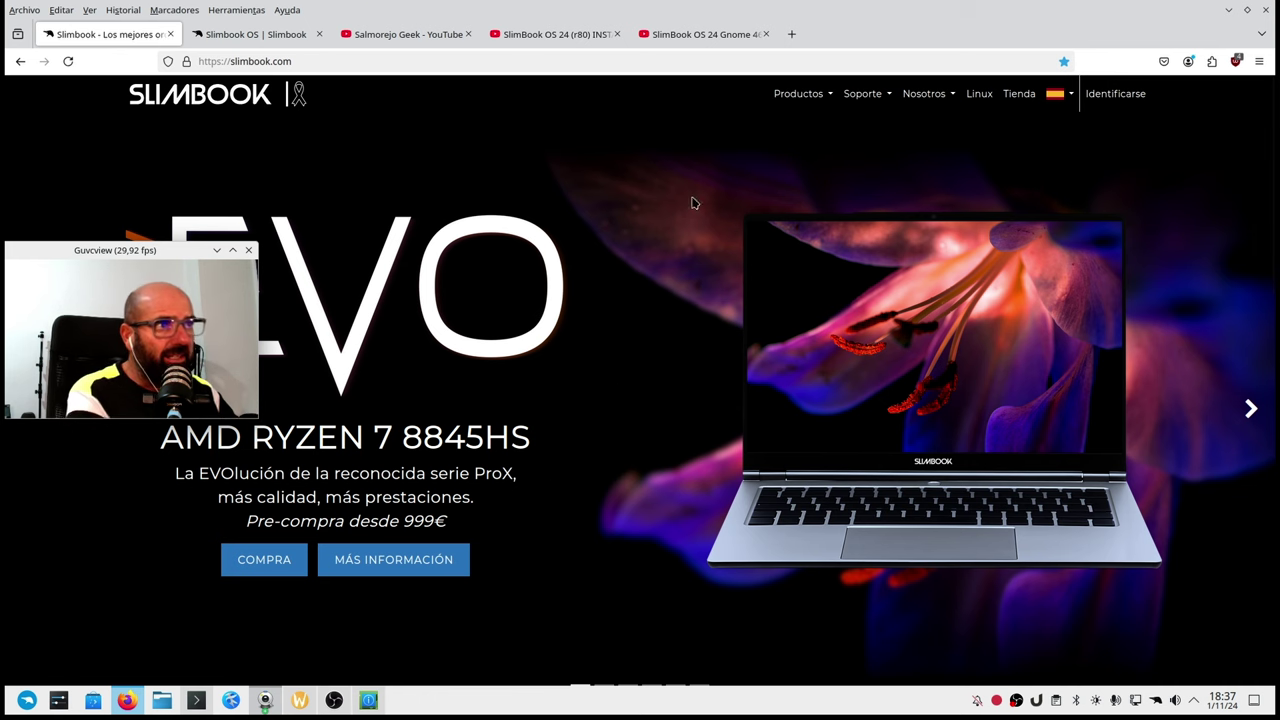
click(262, 36)
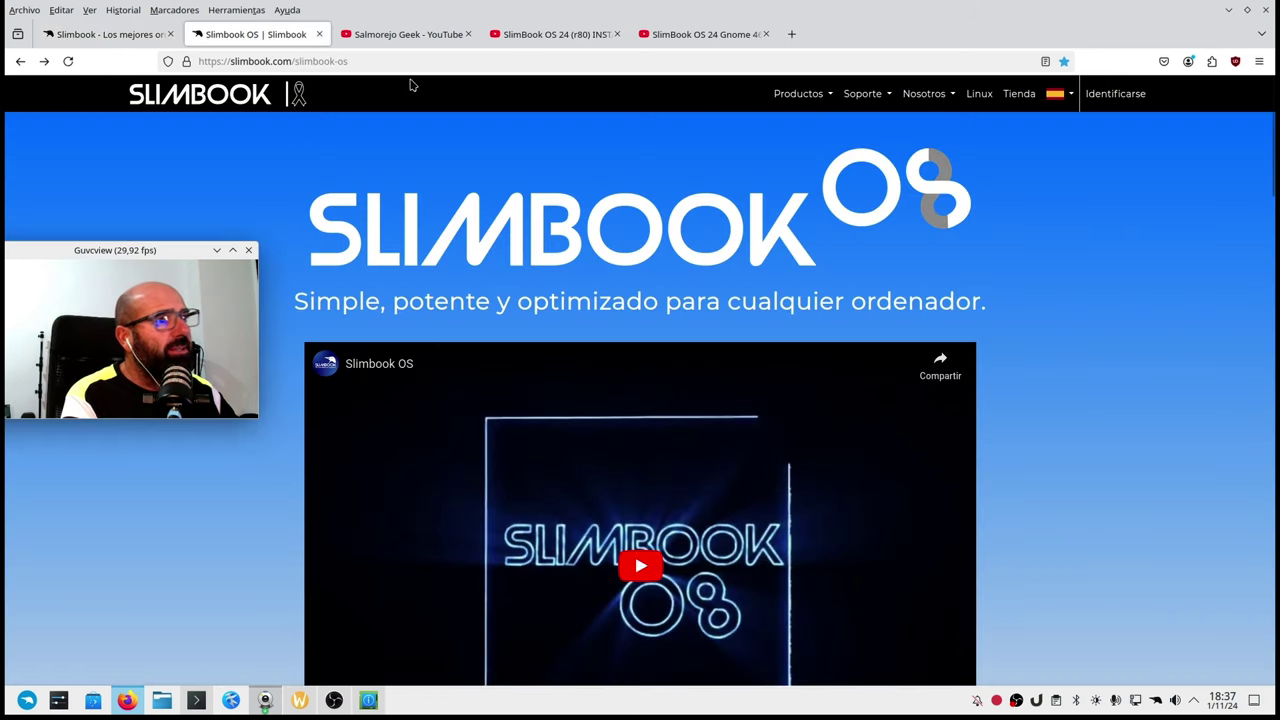
click(548, 34)
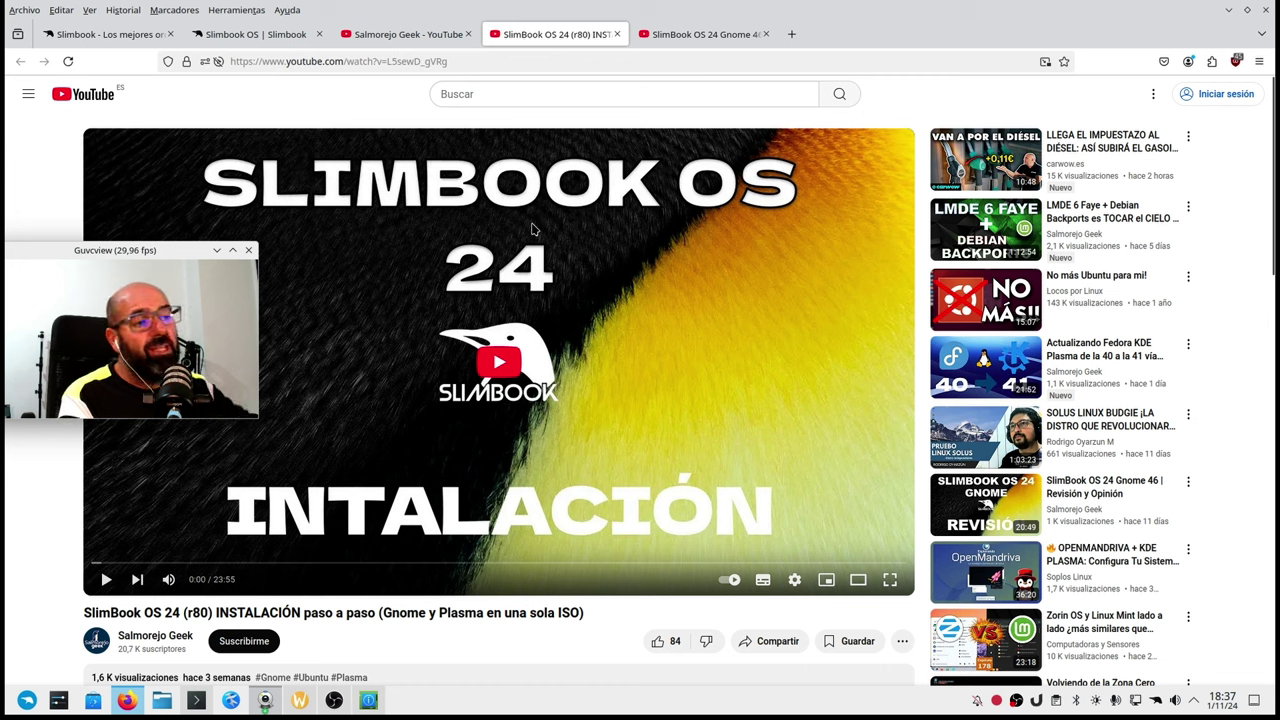
click(700, 35)
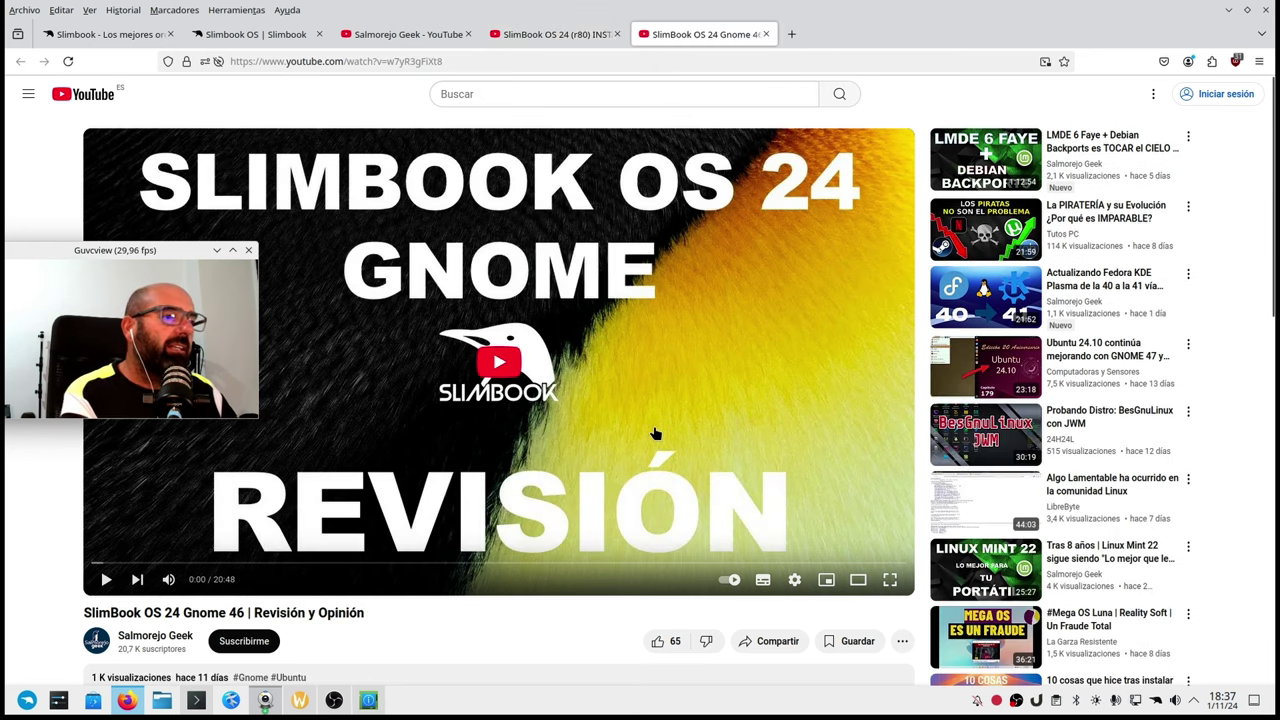
click(1226, 12)
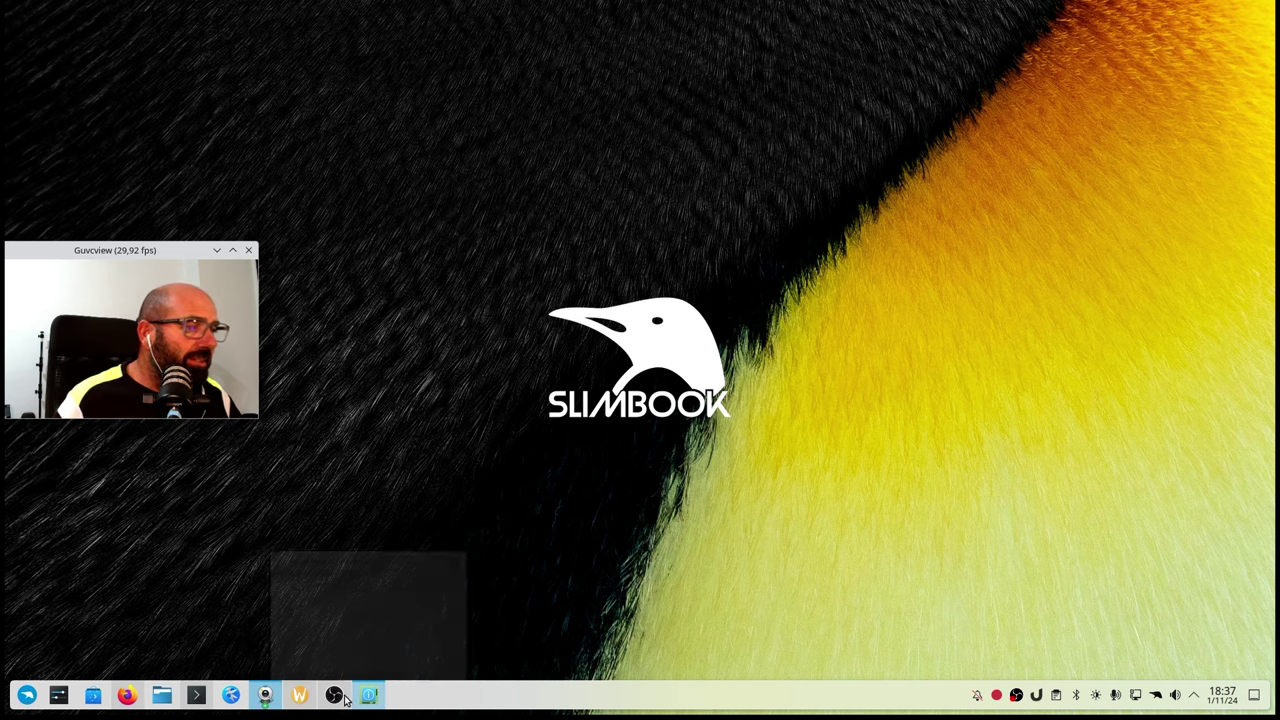
- Bring up Konsole with the fastfetch output, highlight the KDE Plasma version in it, and minimize the terminal
click(190, 700)
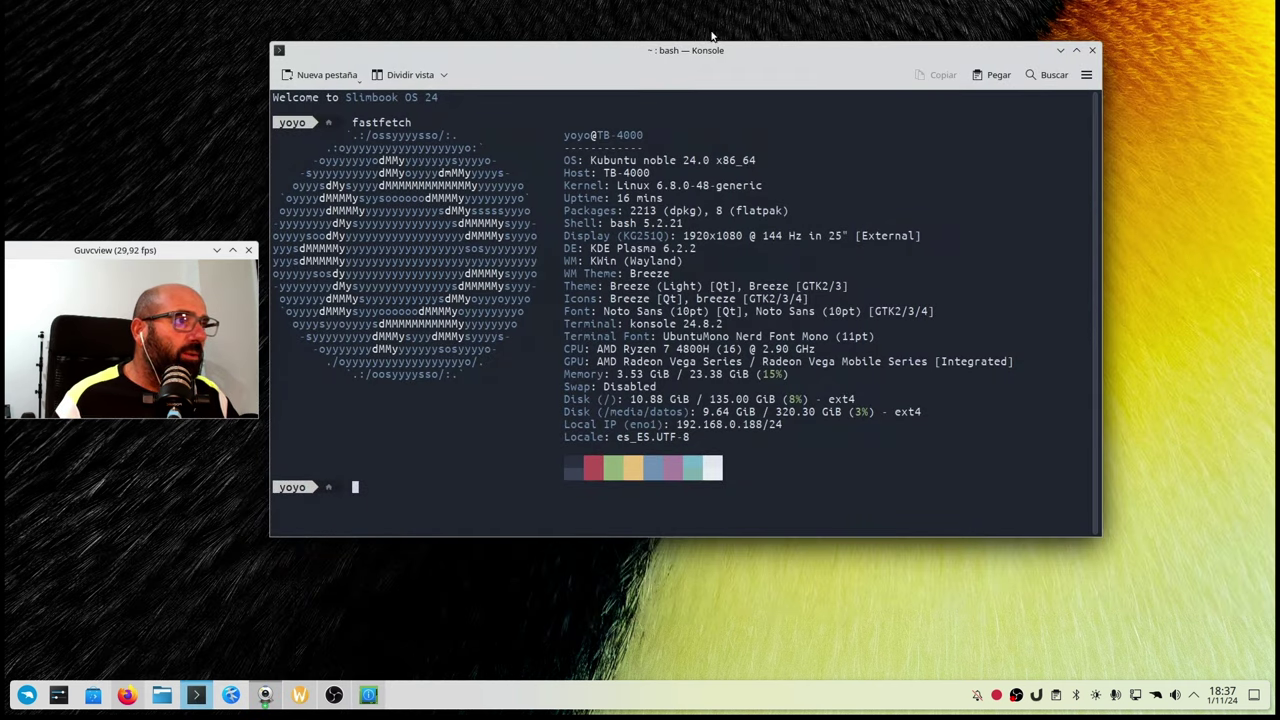
drag(711, 52, 806, 34)
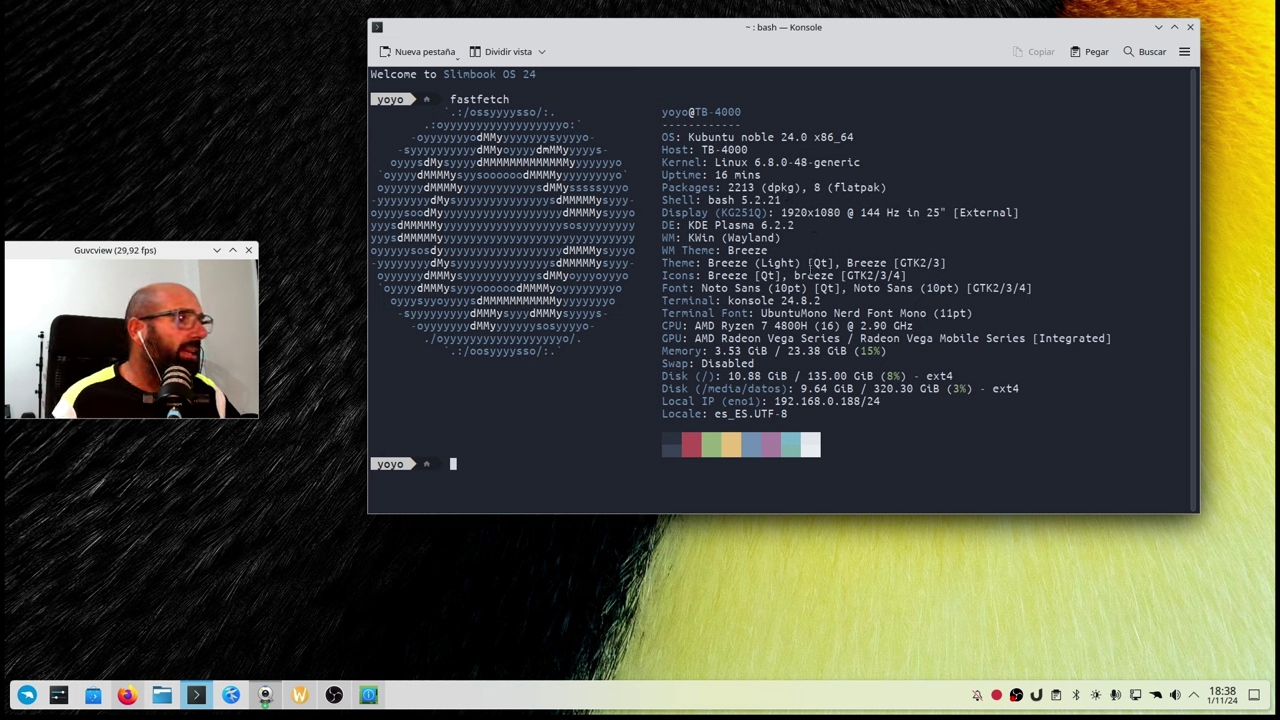
drag(800, 226, 681, 226)
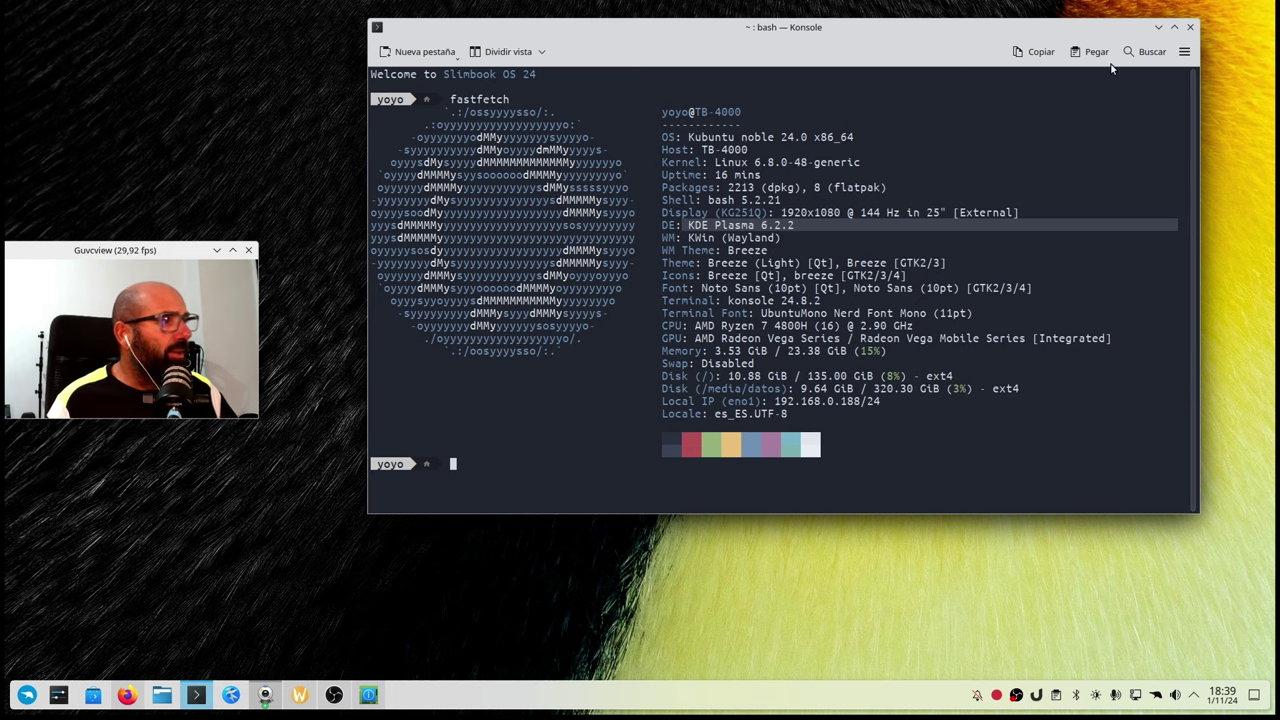
click(1158, 27)
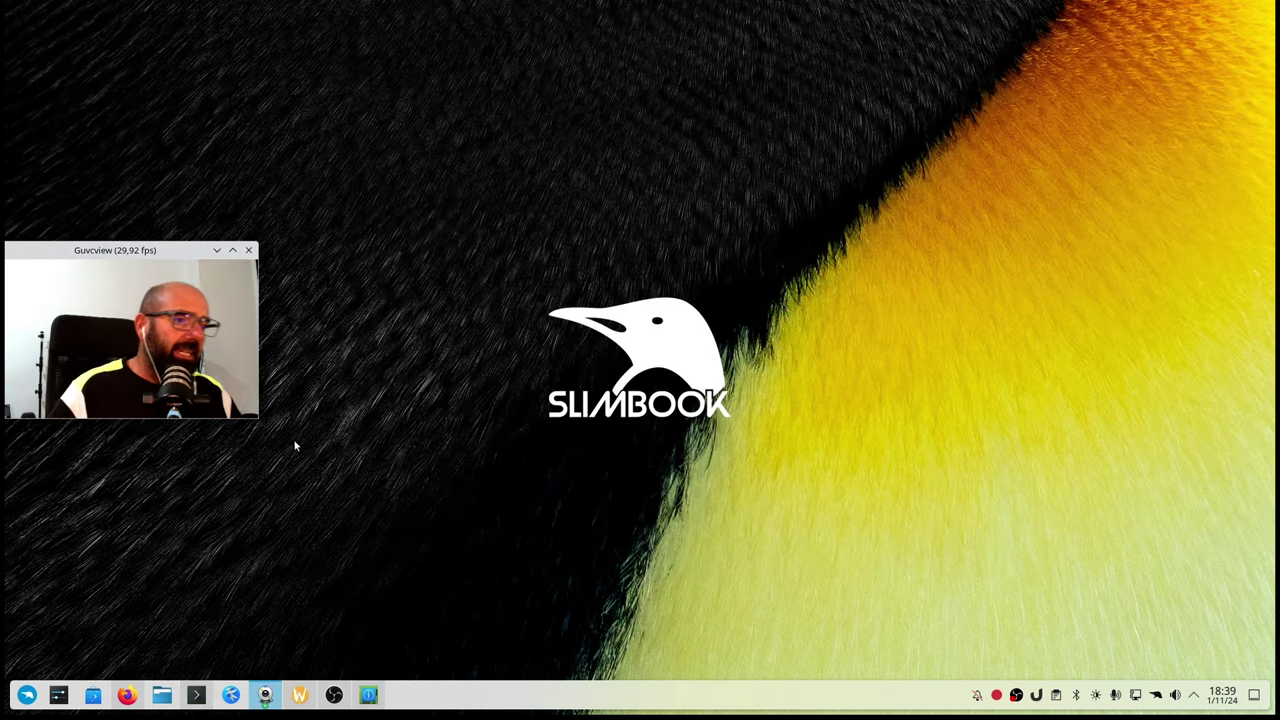
- Examine the software and hardware details on the Info Center's about page, and minimize the window
click(368, 694)
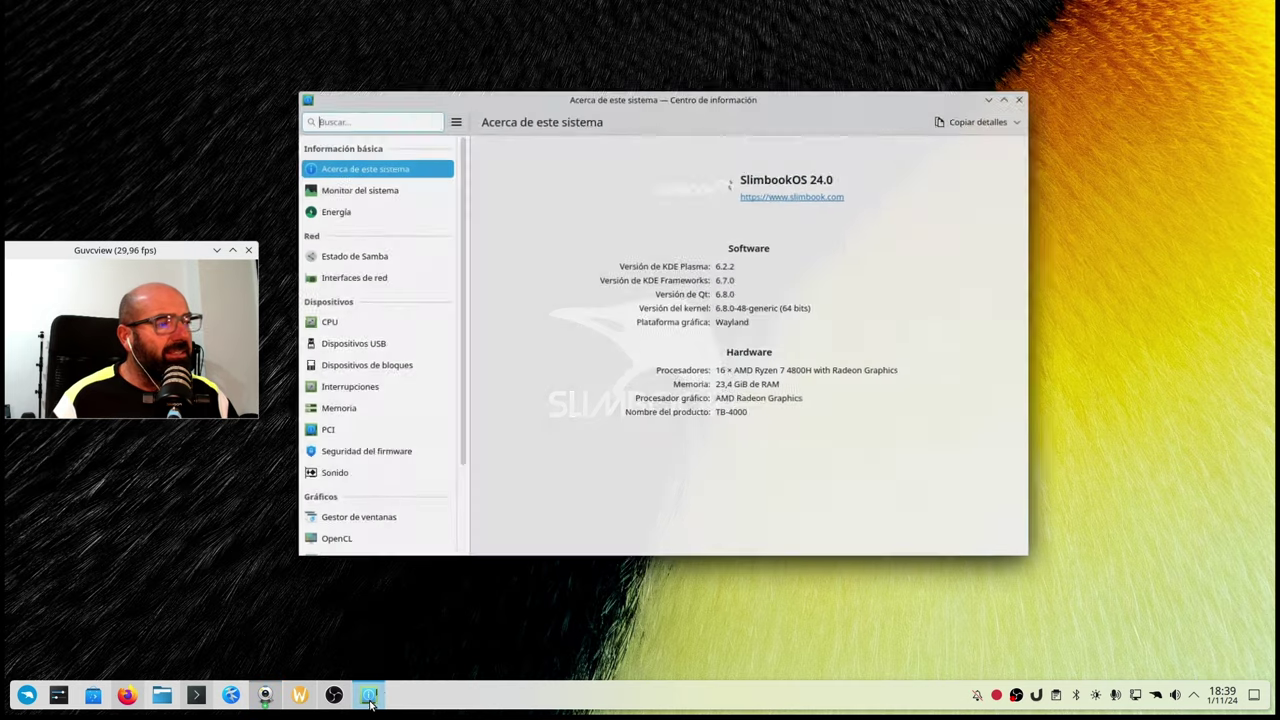
drag(697, 89, 763, 68)
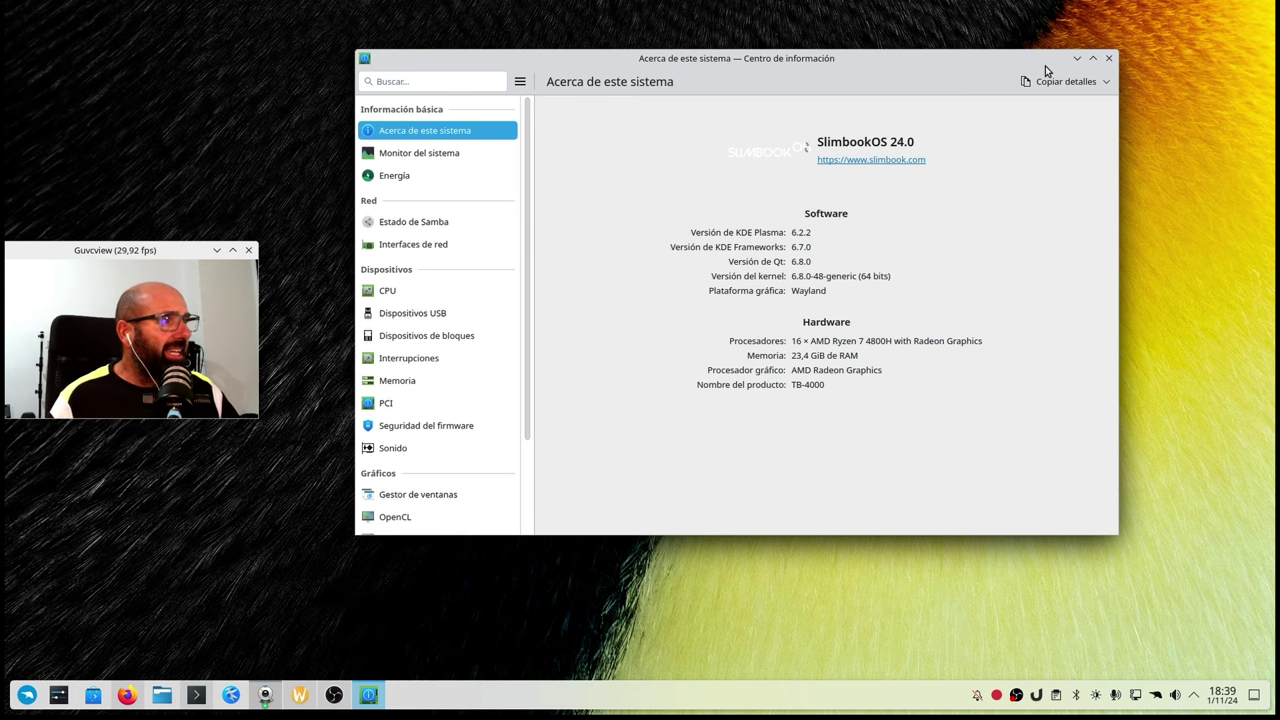
click(1076, 59)
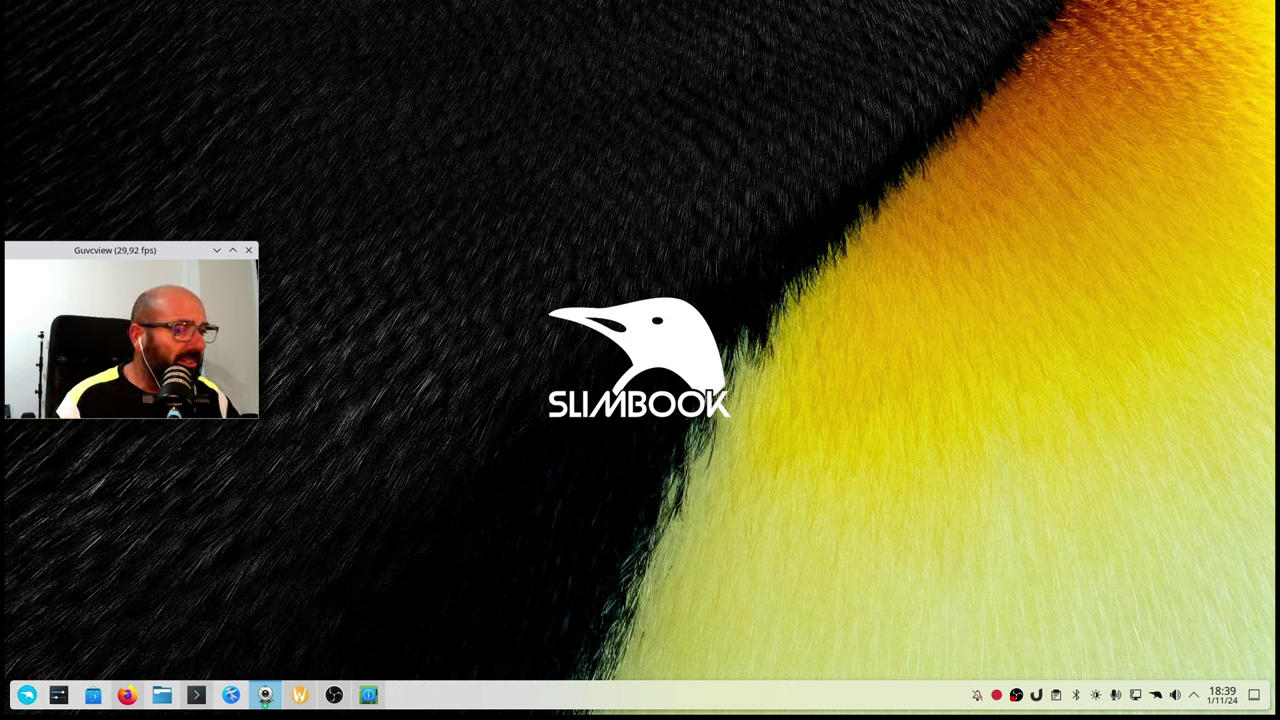
- Browse the Oficina category in the application launcher and close the launcher
click(26, 694)
mouse_move(115, 555)
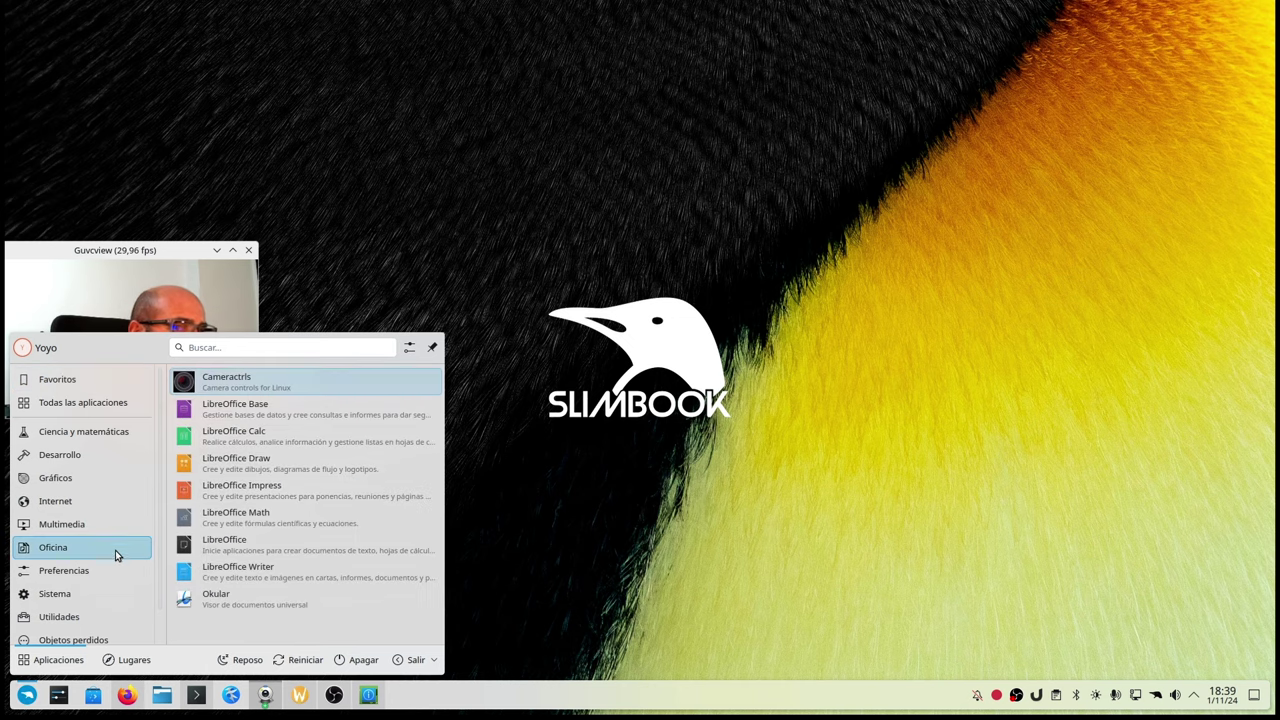
click(910, 167)
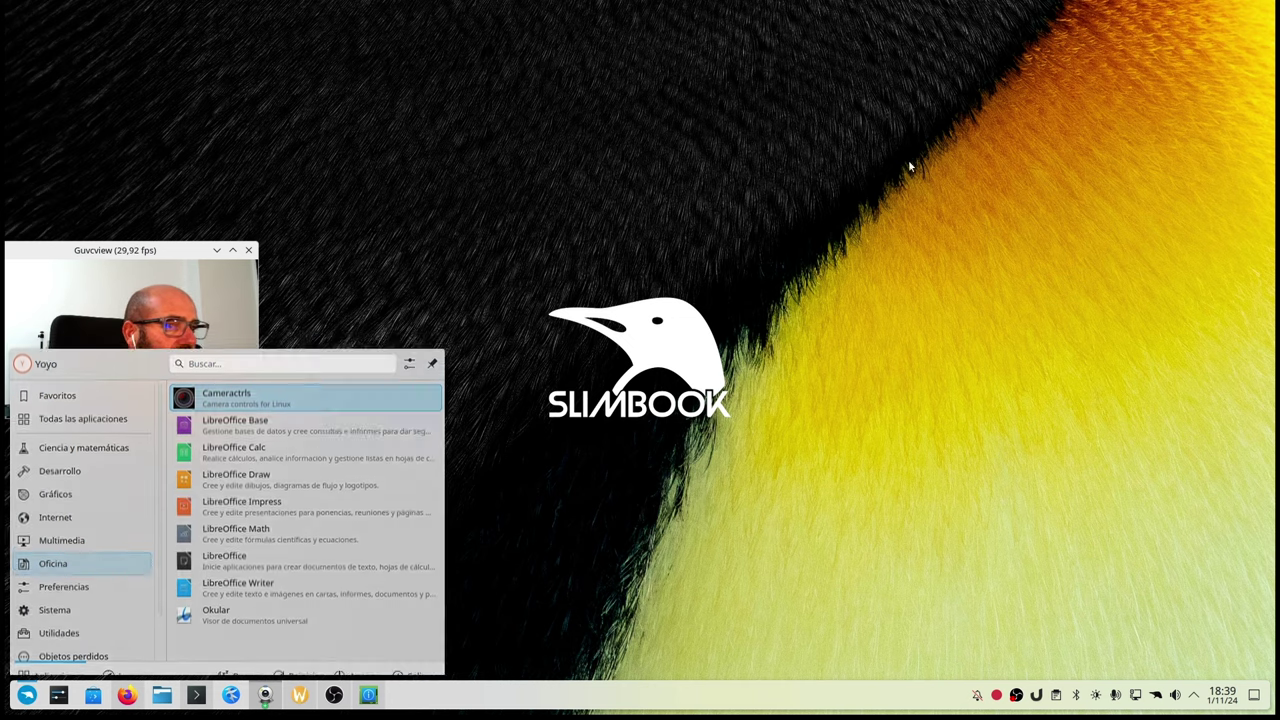
- Open Preferencias del sistema from the launcher favorites, unmaximize its window, move it clear of the webcam view and enlarge it
click(24, 694)
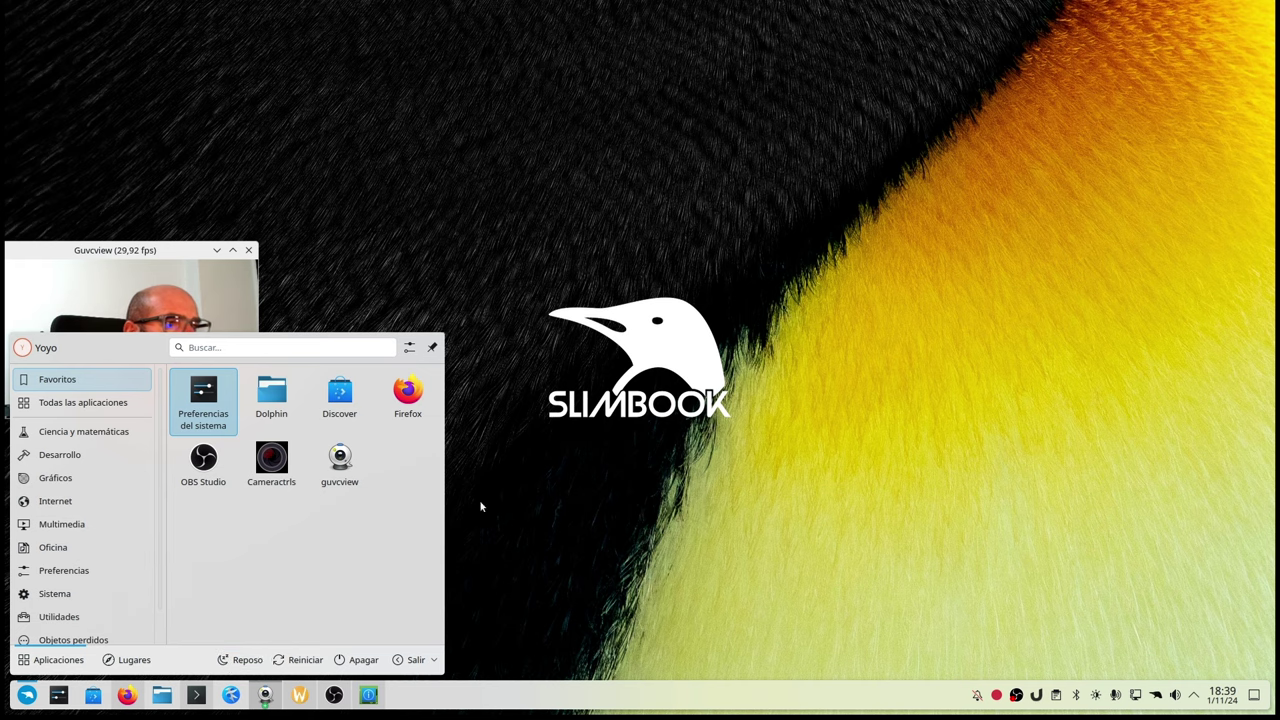
click(205, 400)
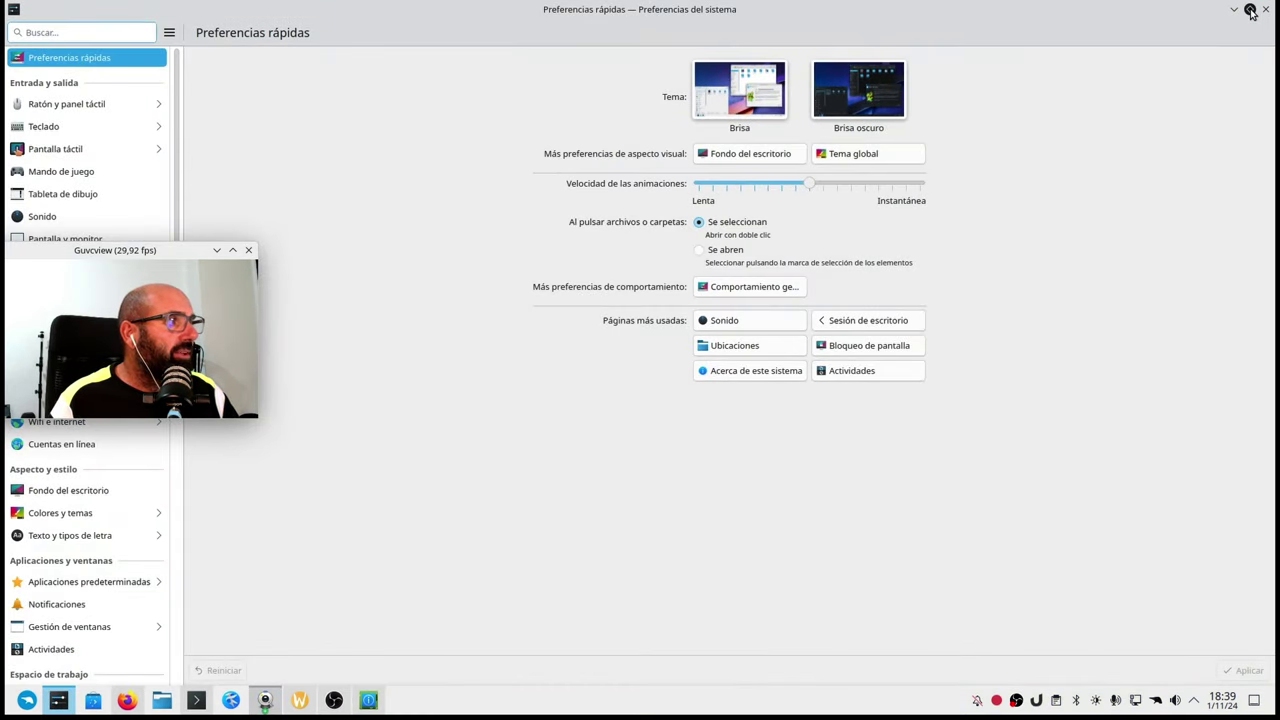
click(1255, 10)
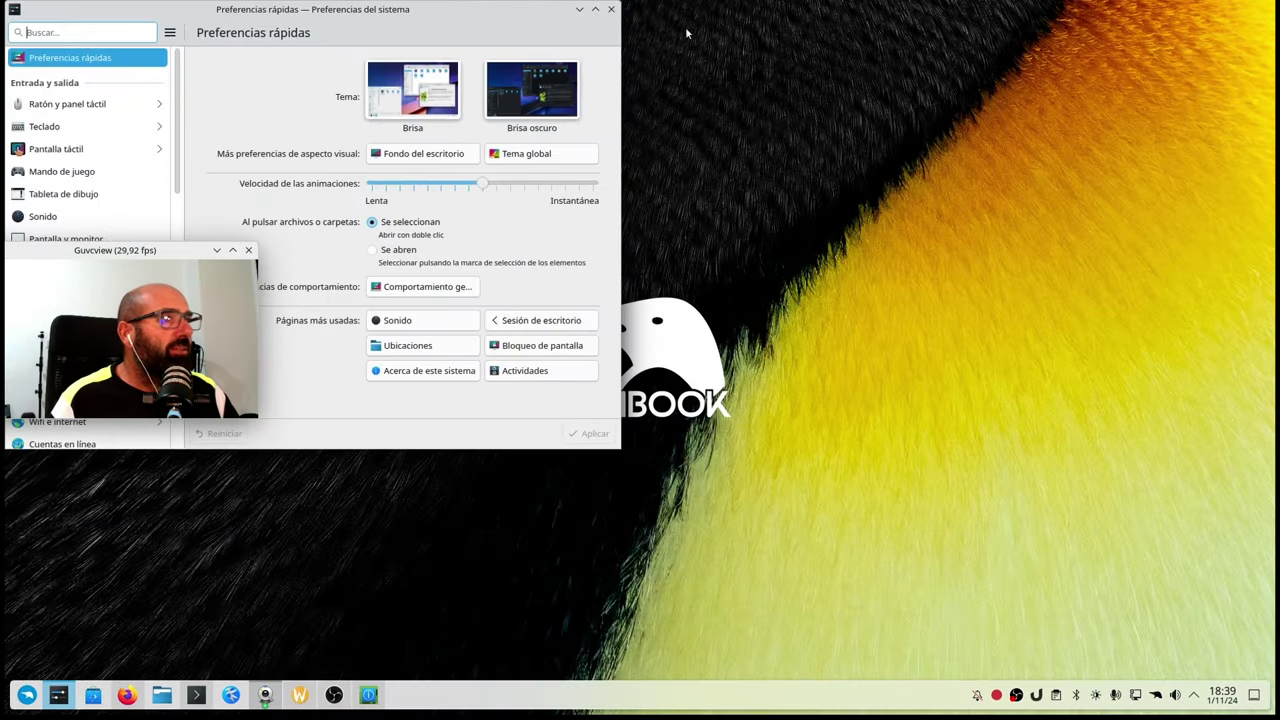
drag(518, 30, 912, 69)
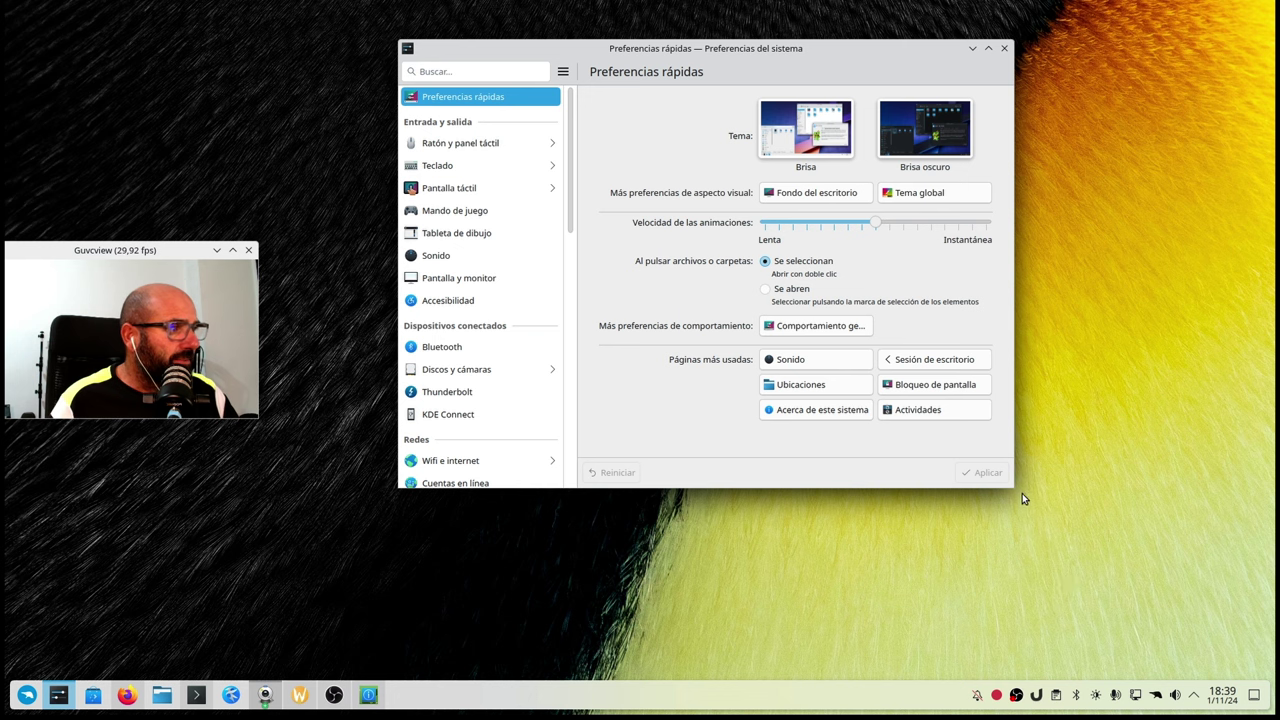
drag(1022, 493, 1208, 635)
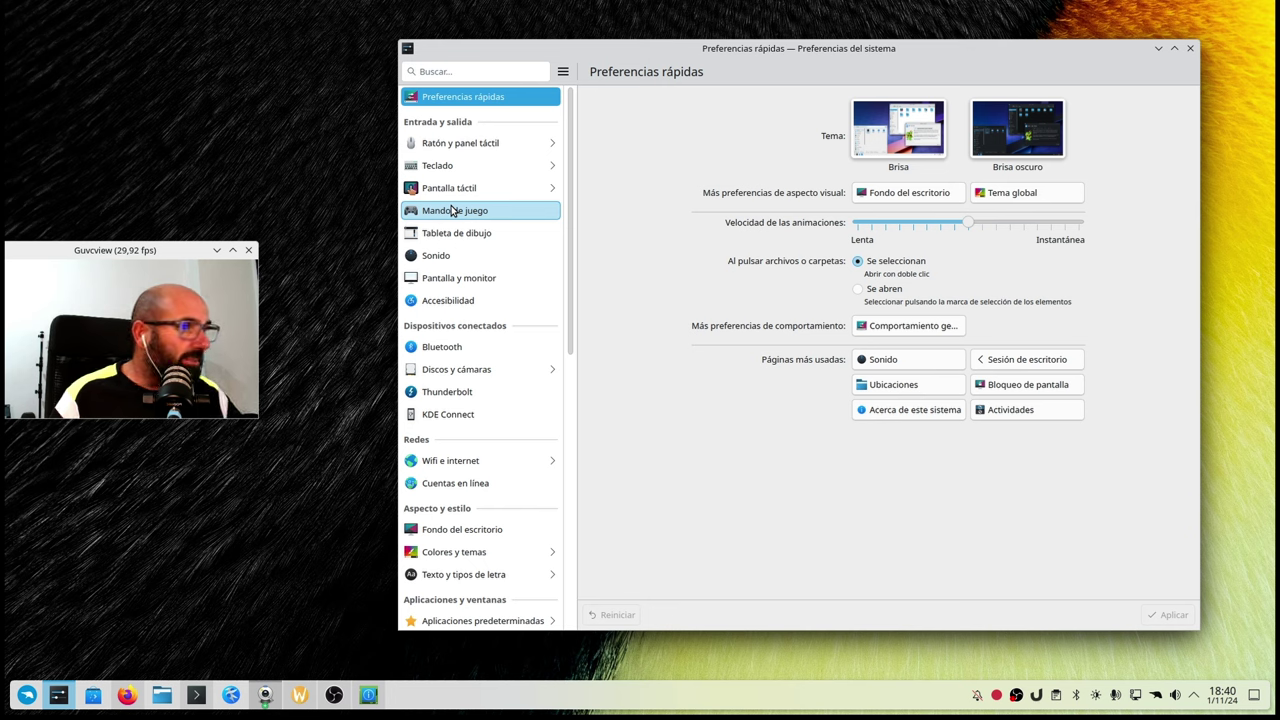
- Look through all the System Settings categories from Entrada y salida to Sistema, and minimize the window
scroll(452, 210, down, 8)
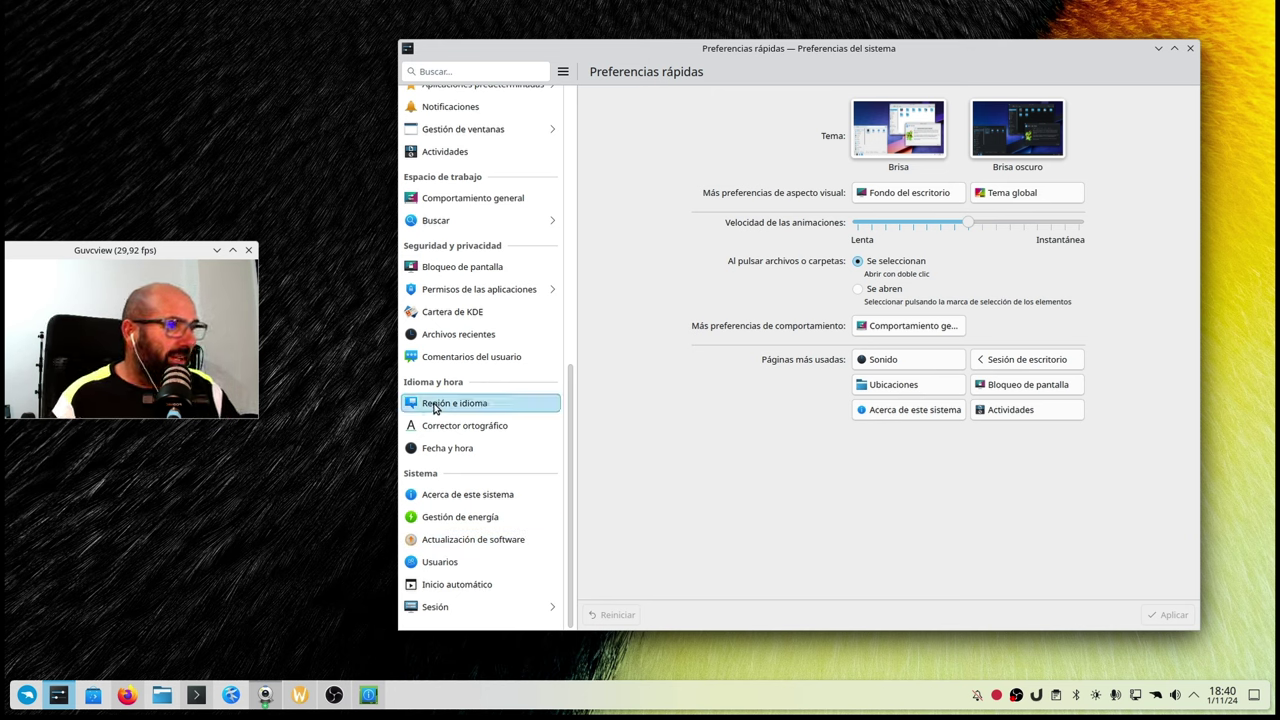
scroll(434, 408, up, 10)
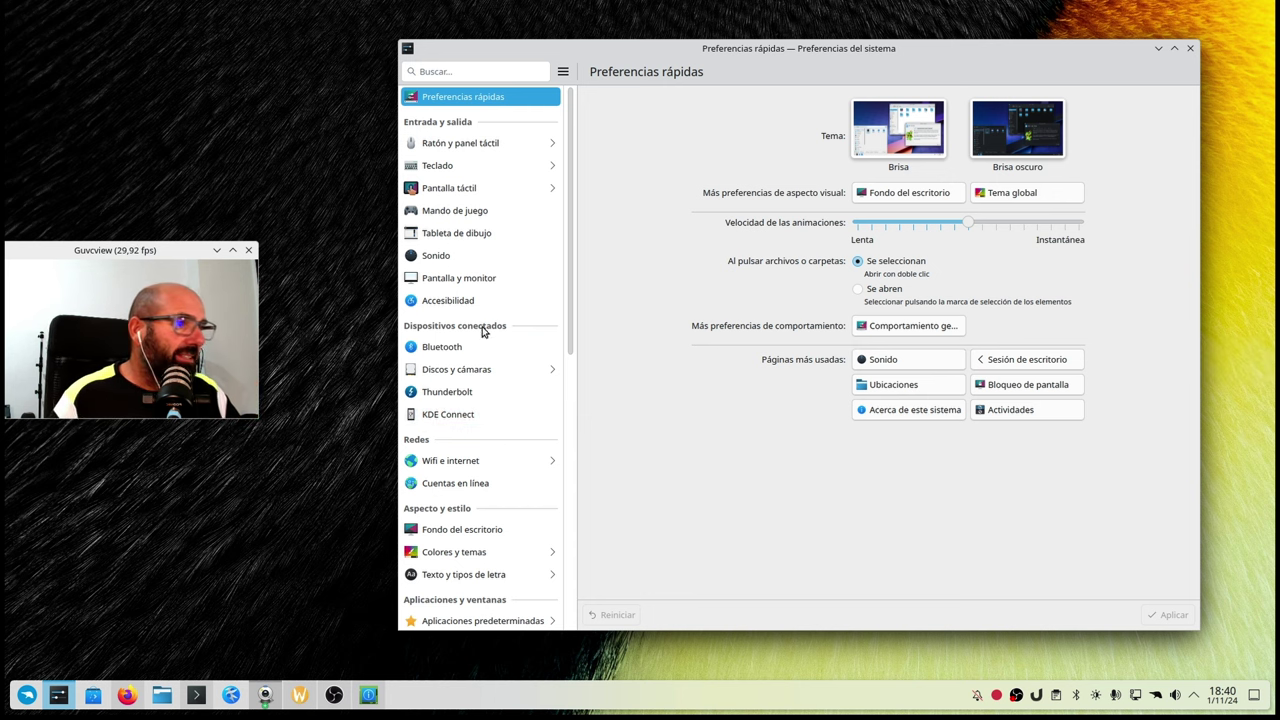
scroll(480, 332, down, 10)
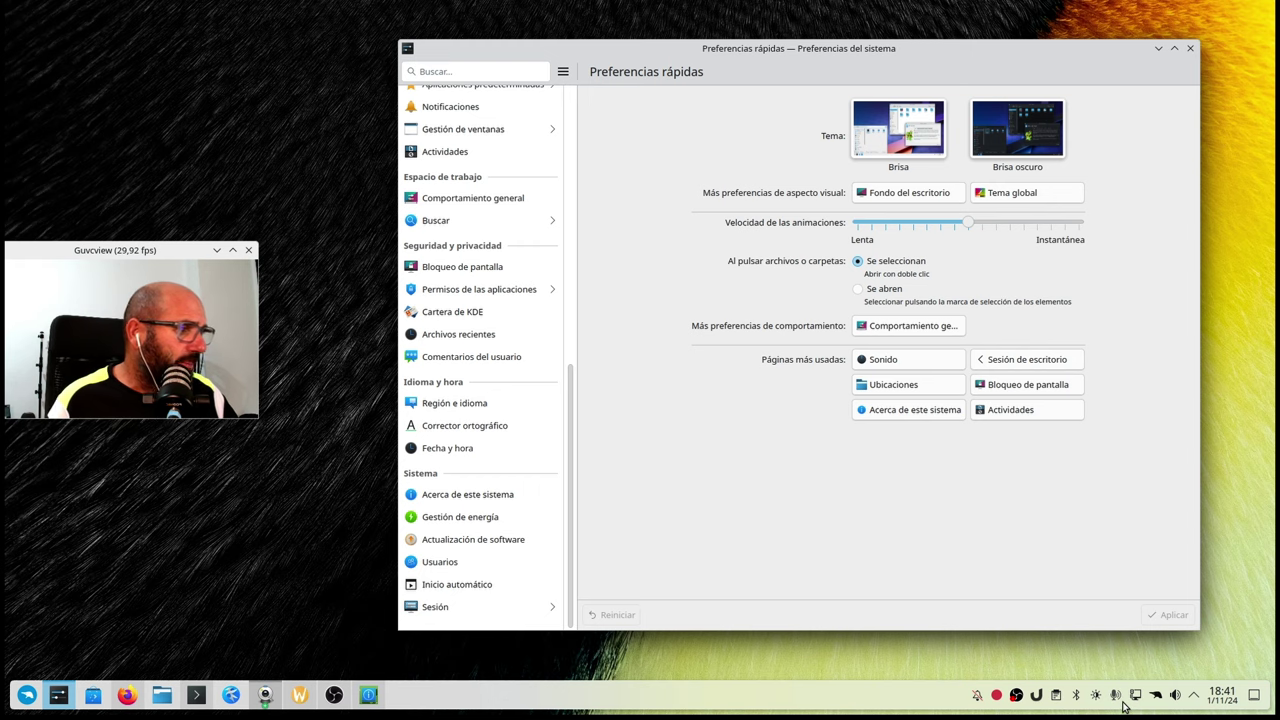
click(1158, 48)
- Open Slimbook Notifications from the Slimbook tray applet and follow the link in the "Hello world" notification
right_click(1155, 694)
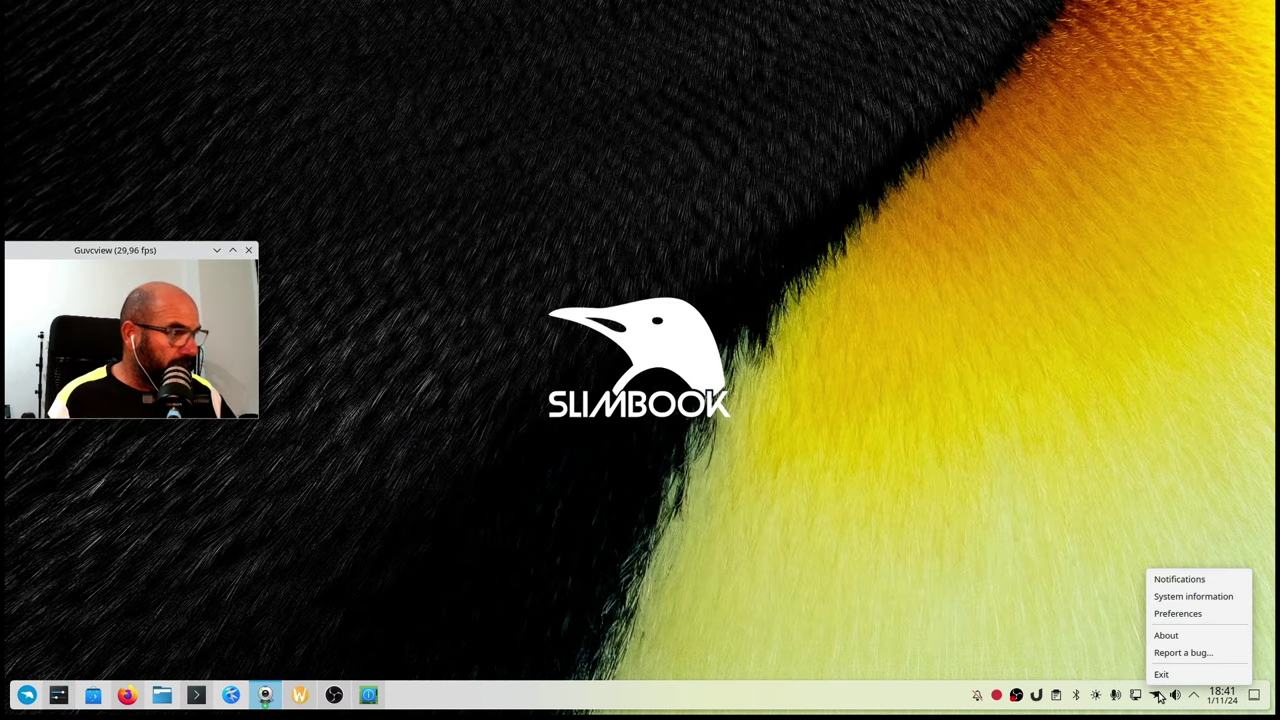
click(1181, 582)
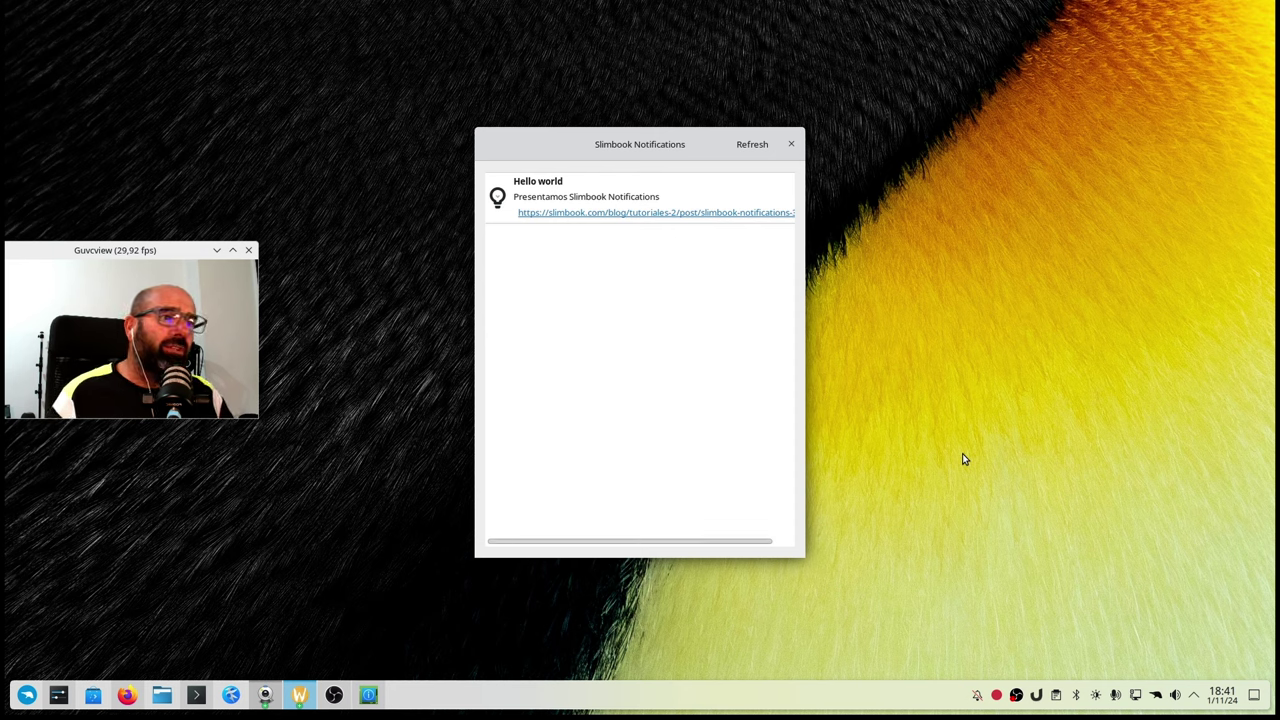
click(748, 212)
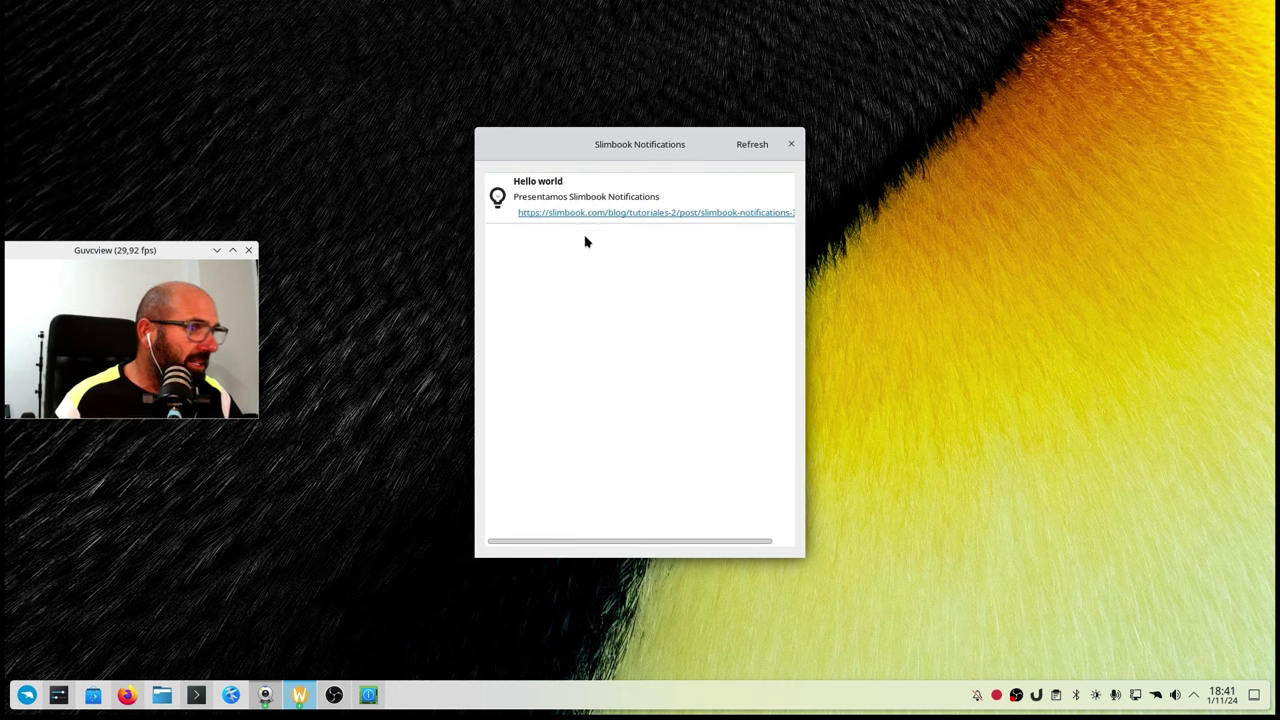
- Refresh the Slimbook Notifications list and close its window
click(755, 146)
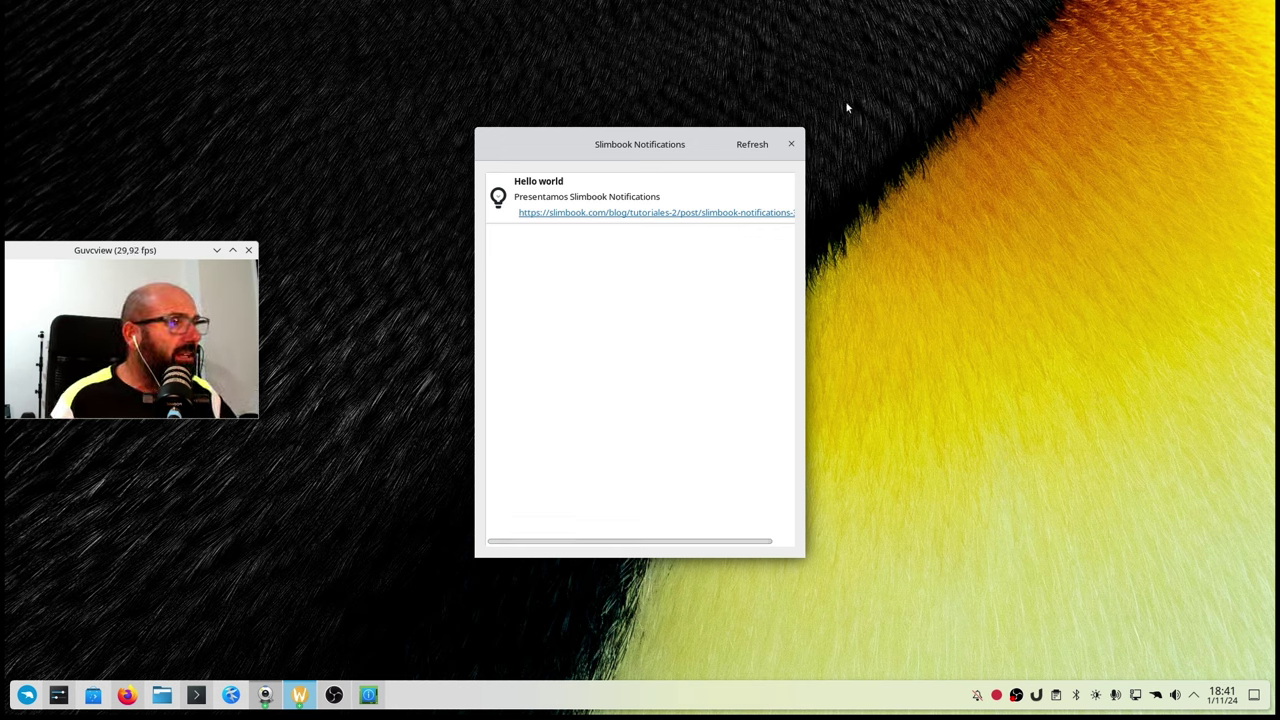
click(791, 144)
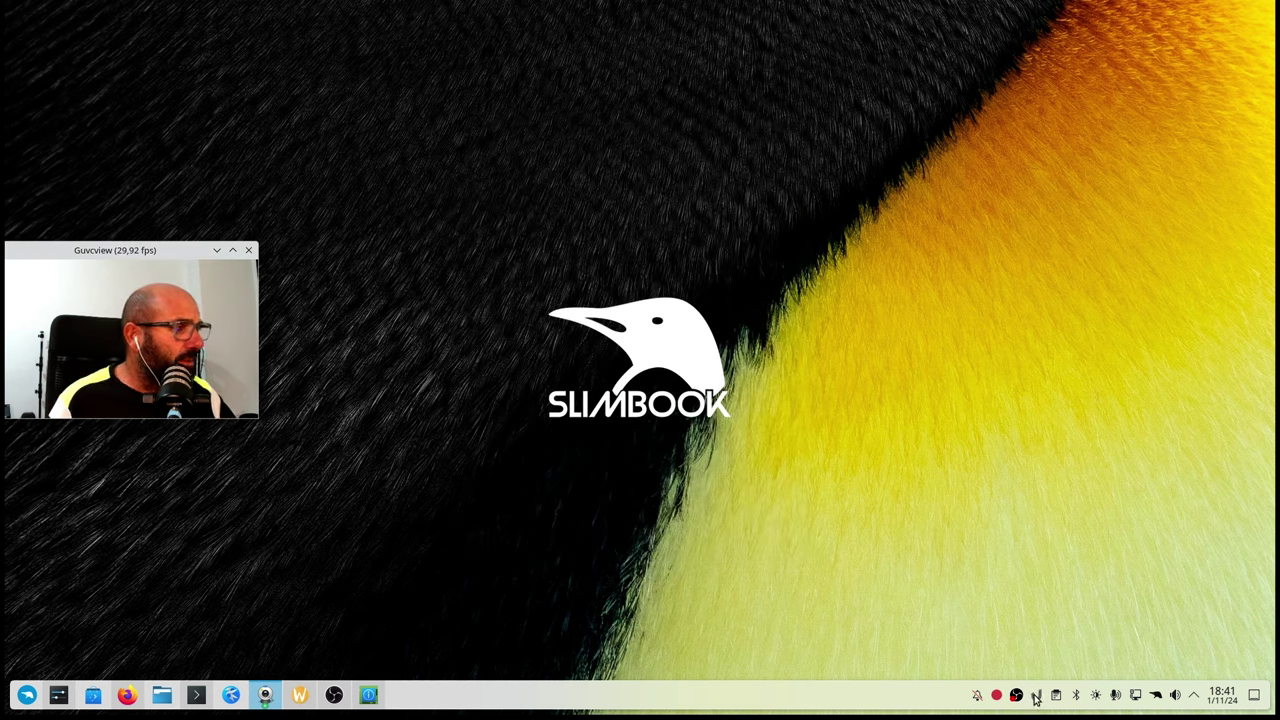
- Open the Ulauncher preferences from its tray icon, look through the Shortcuts and Extensions pages, and close the window
right_click(1036, 698)
click(1053, 631)
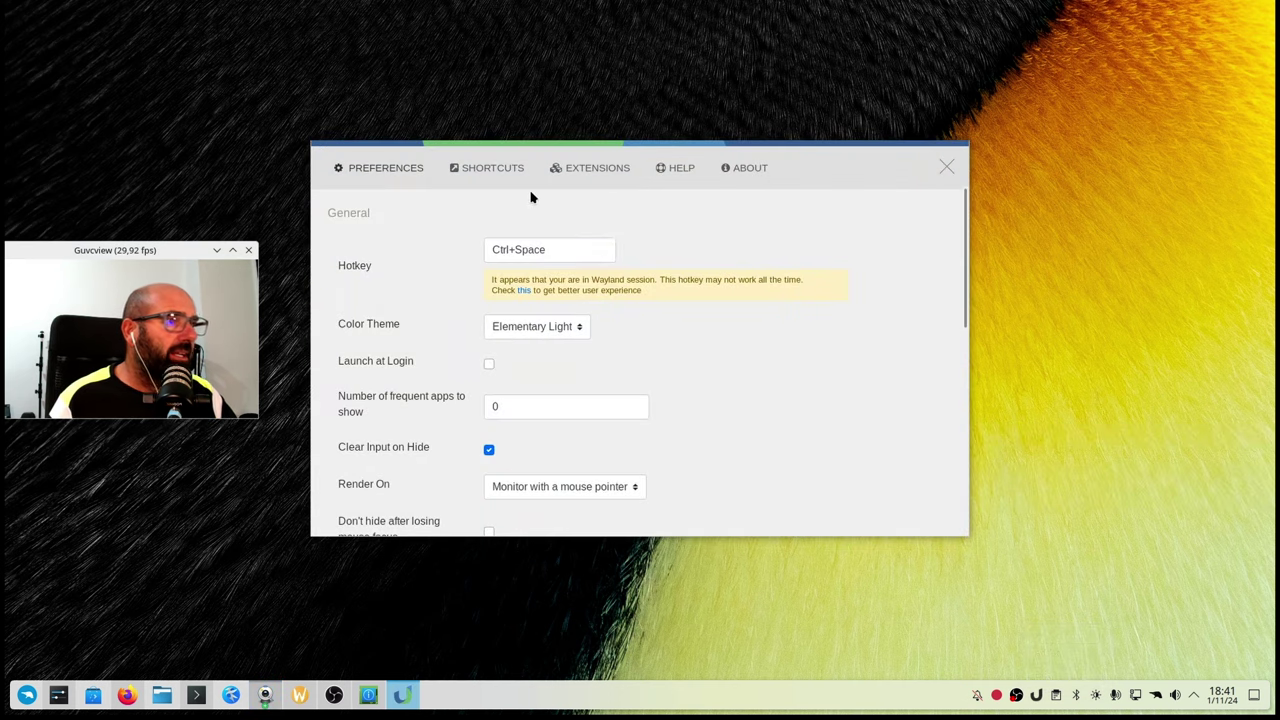
click(497, 175)
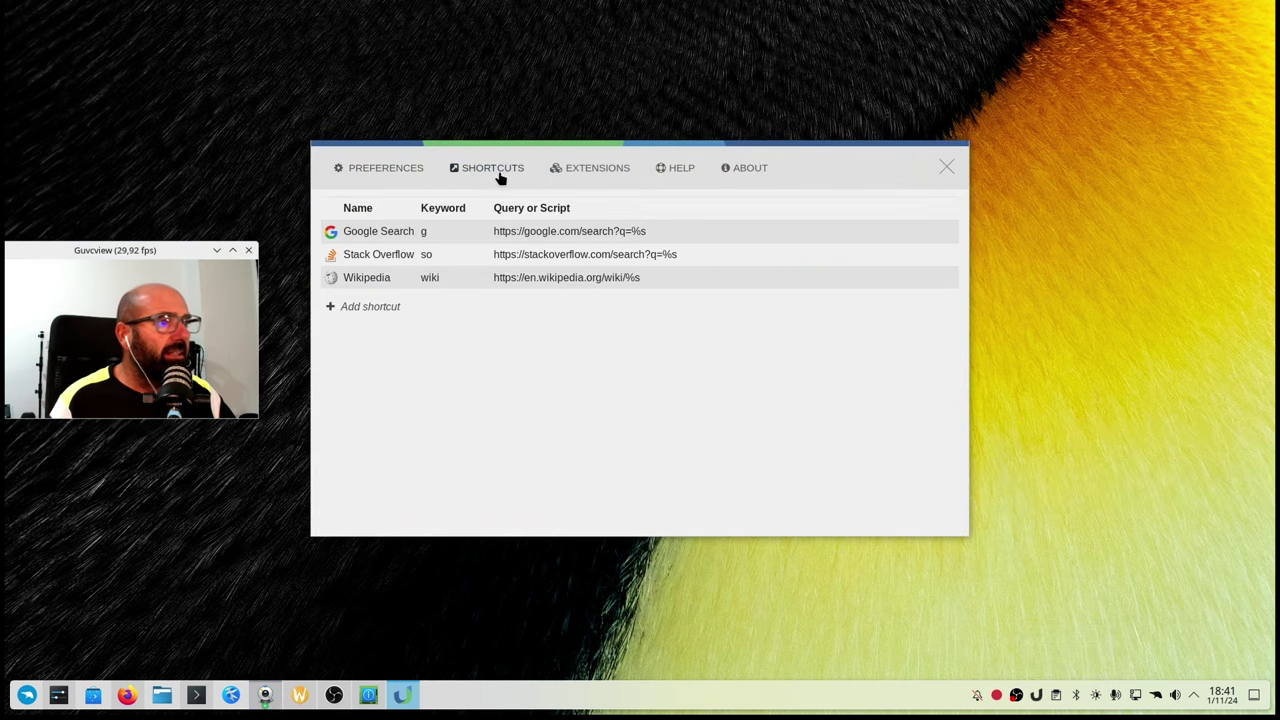
click(594, 174)
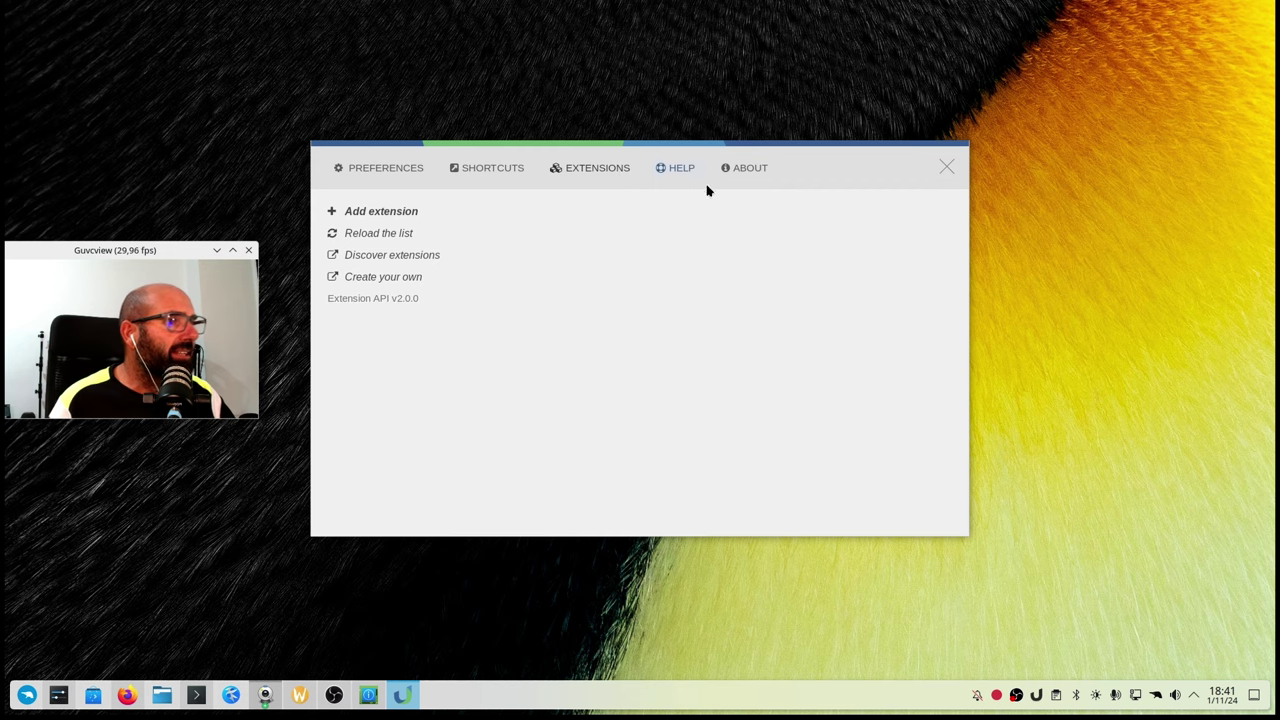
click(946, 168)
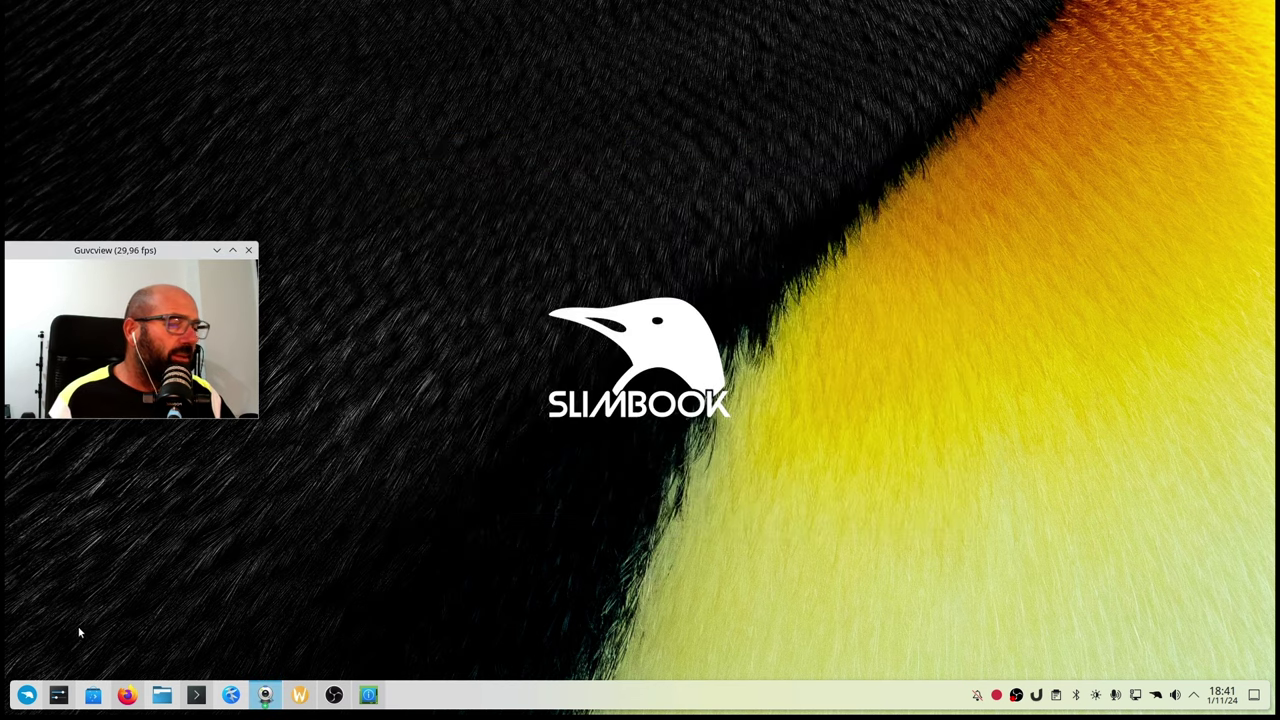
- Search the application launcher for "sl", open Slimbook AMD Controller and move its window farther from the webcam view
click(26, 694)
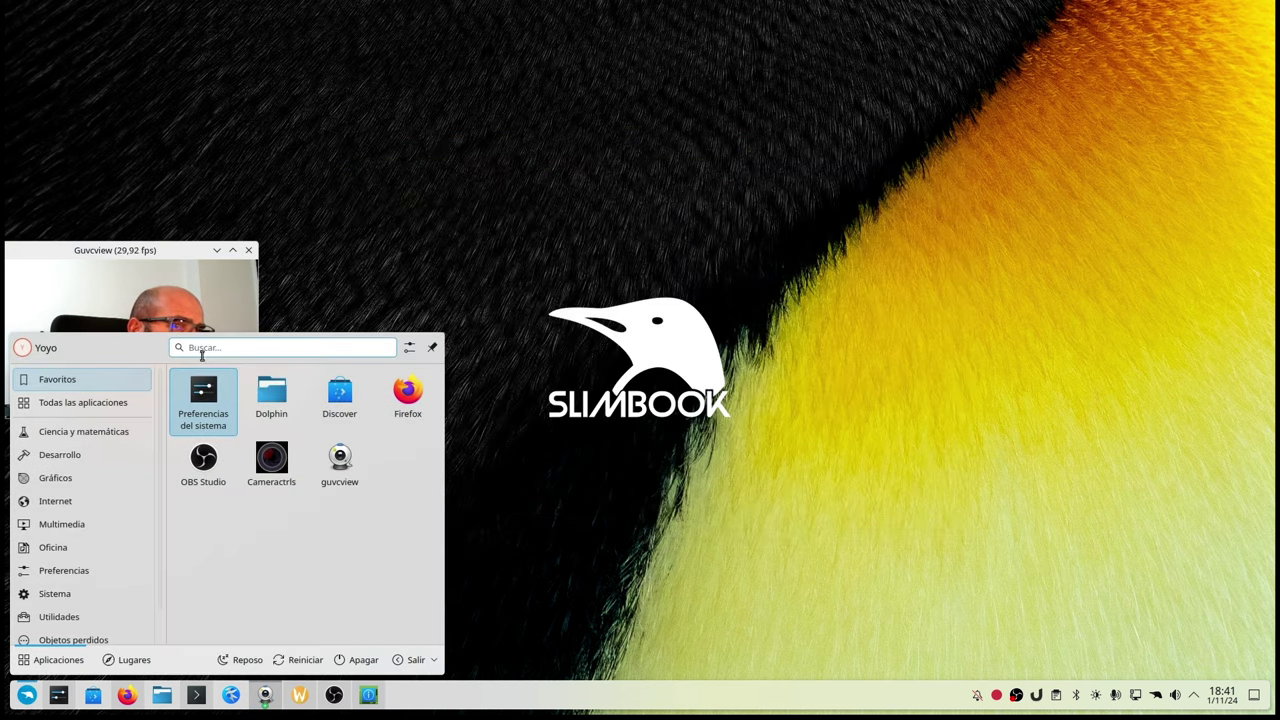
text(sl)
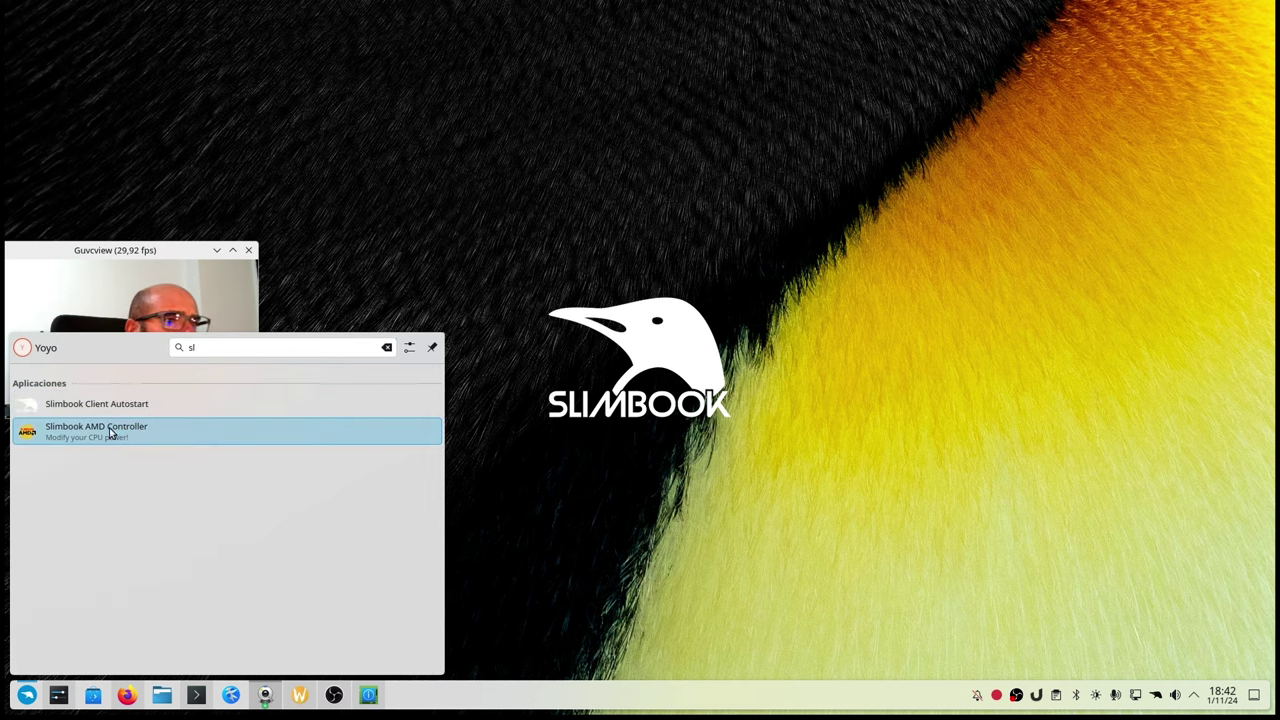
click(80, 442)
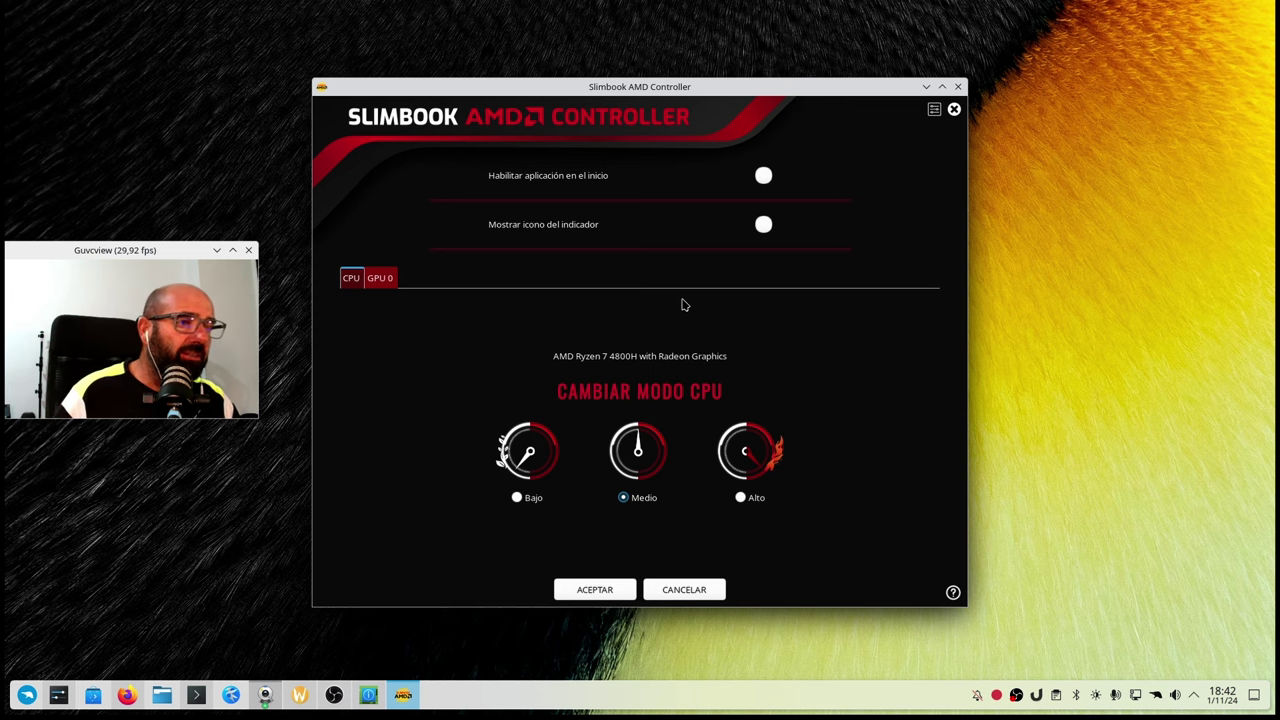
drag(675, 90, 828, 88)
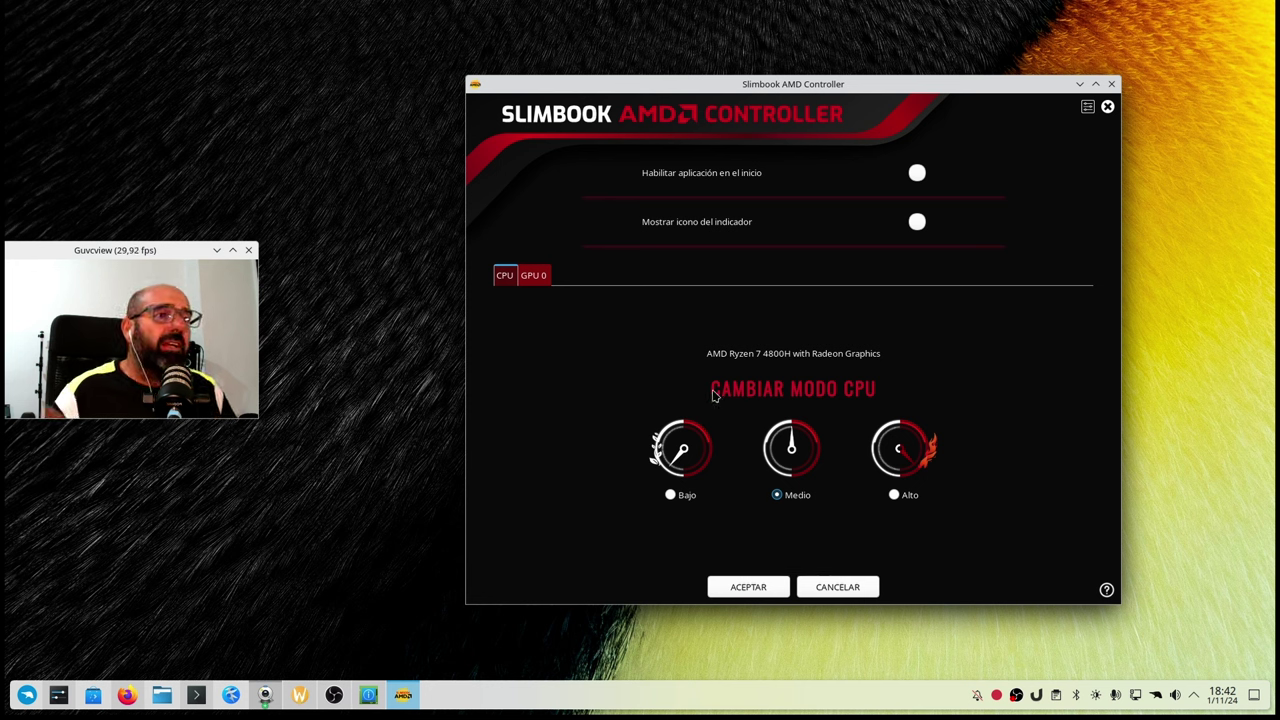
- Review the GPU 0 information in Slimbook AMD Controller, return to the CPU page and close the application
click(535, 277)
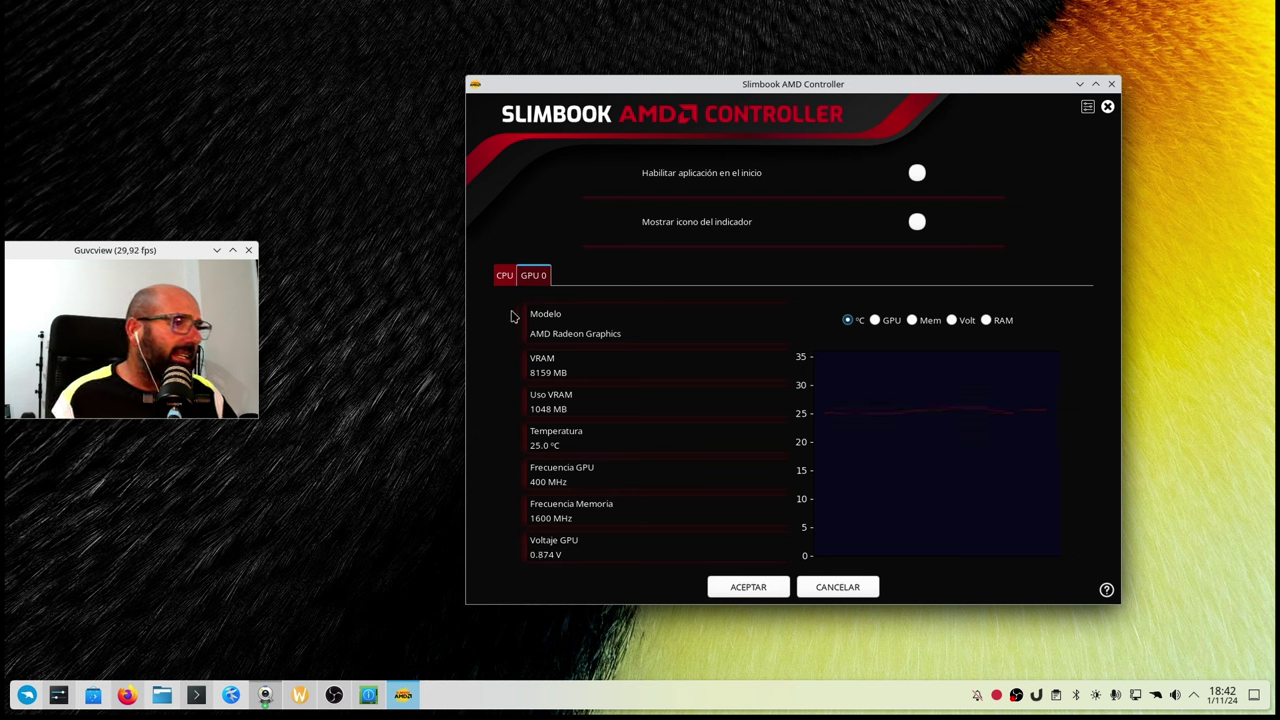
click(506, 278)
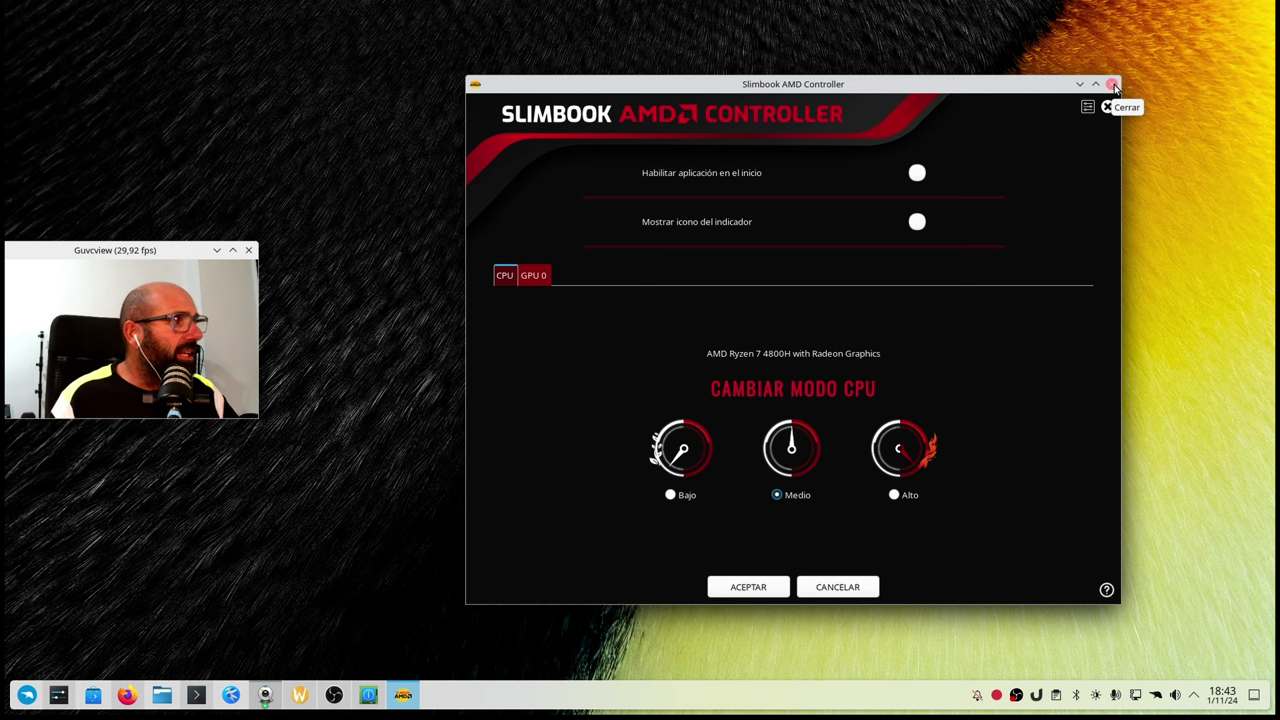
click(1111, 88)
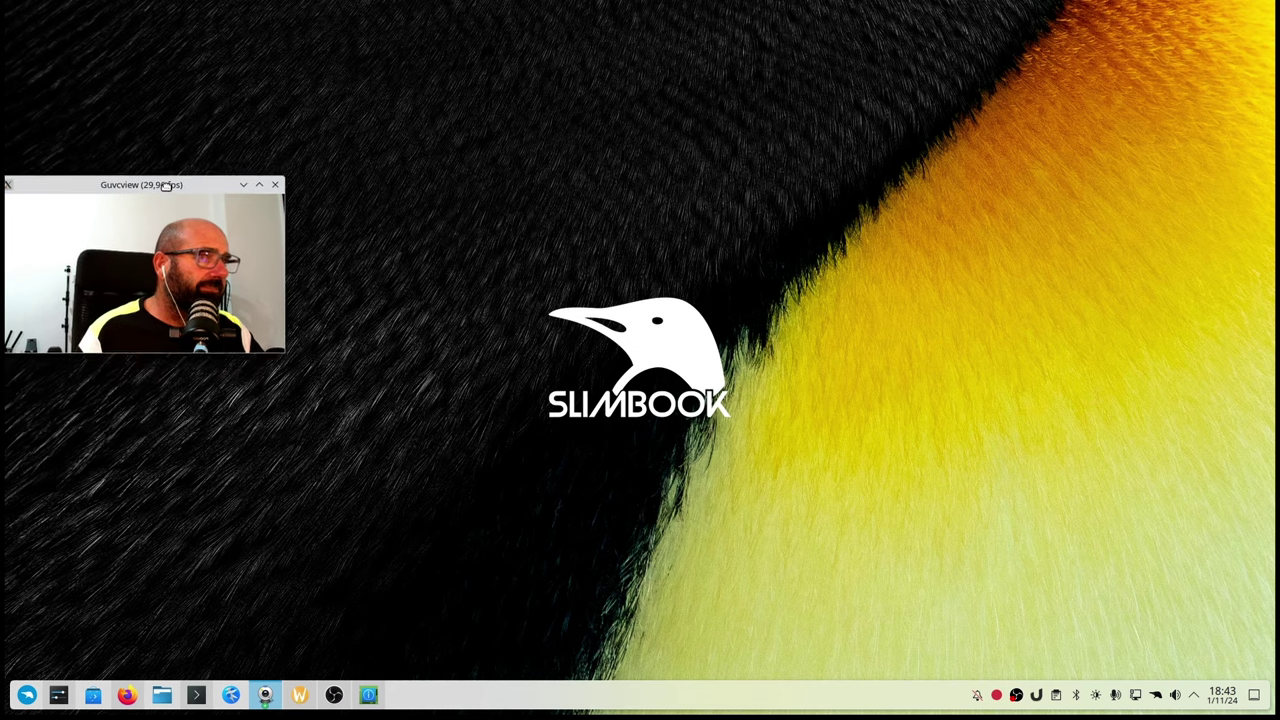
- Browse the application launcher from Favoritos through Gráficos, Internet, Multimedia, Preferencias, Sistema, Utilidades and Ayuda, and close the launcher
click(29, 686)
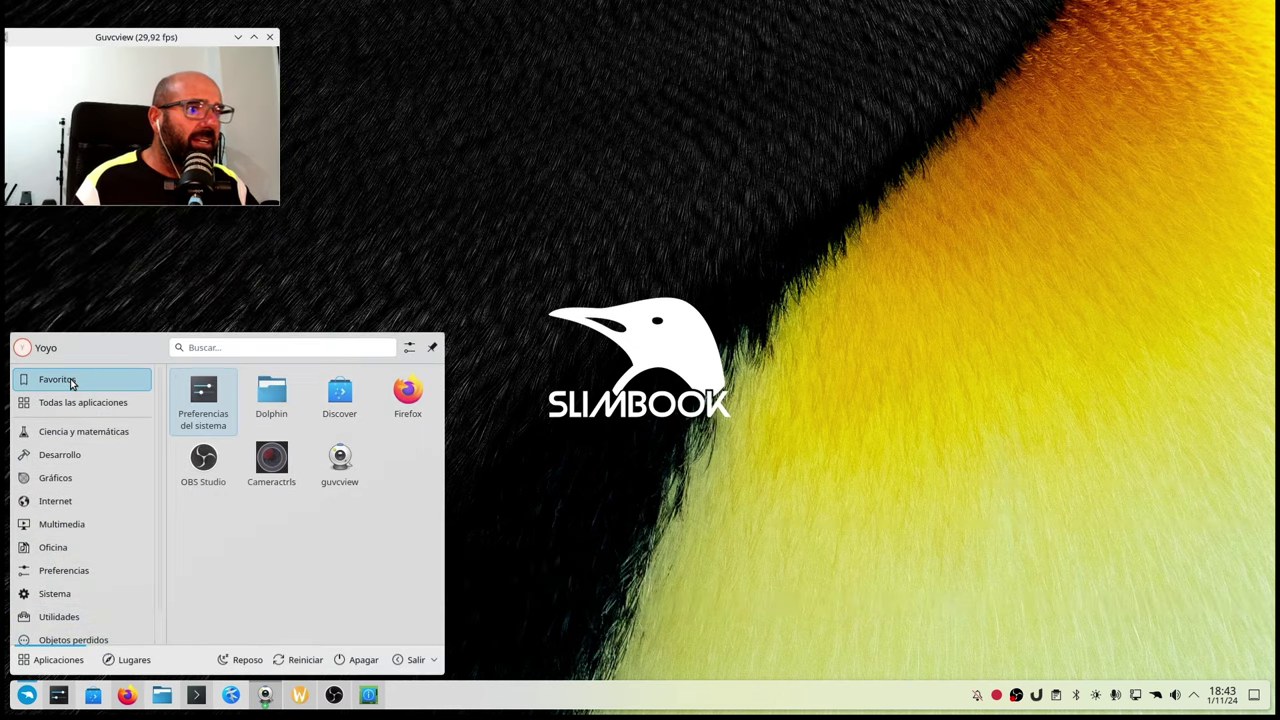
right_click(411, 387)
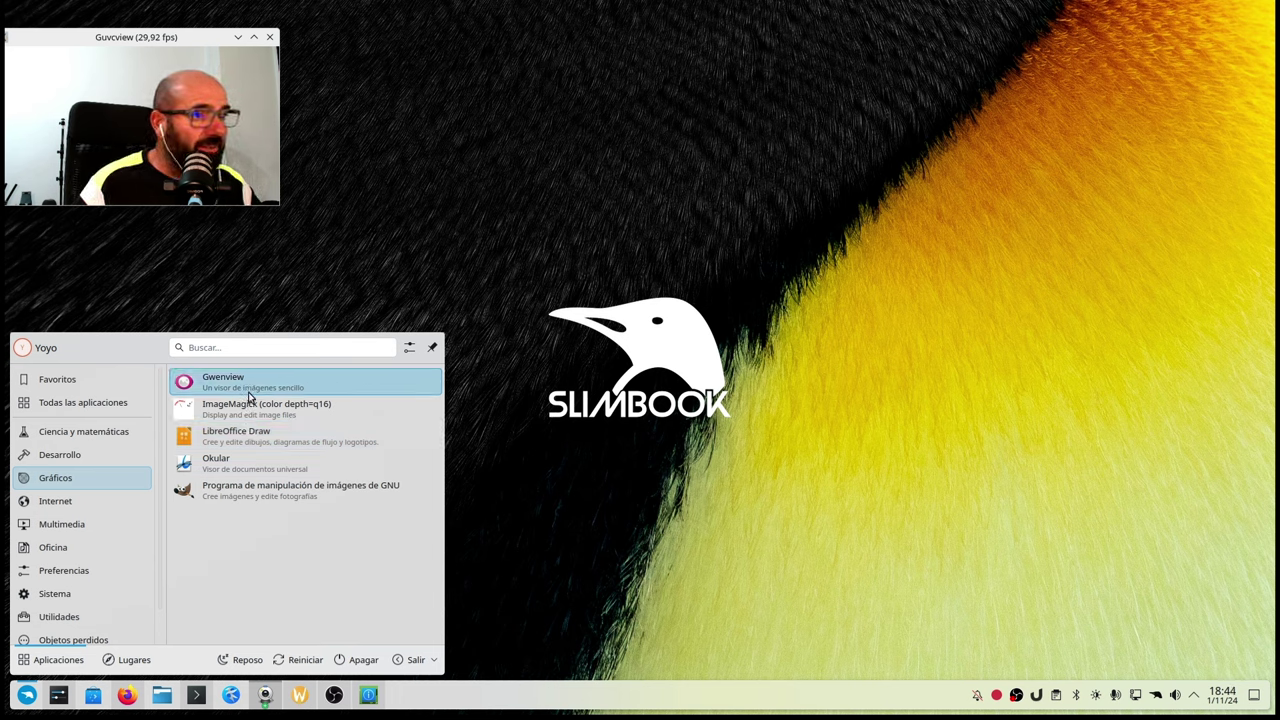
mouse_move(114, 494)
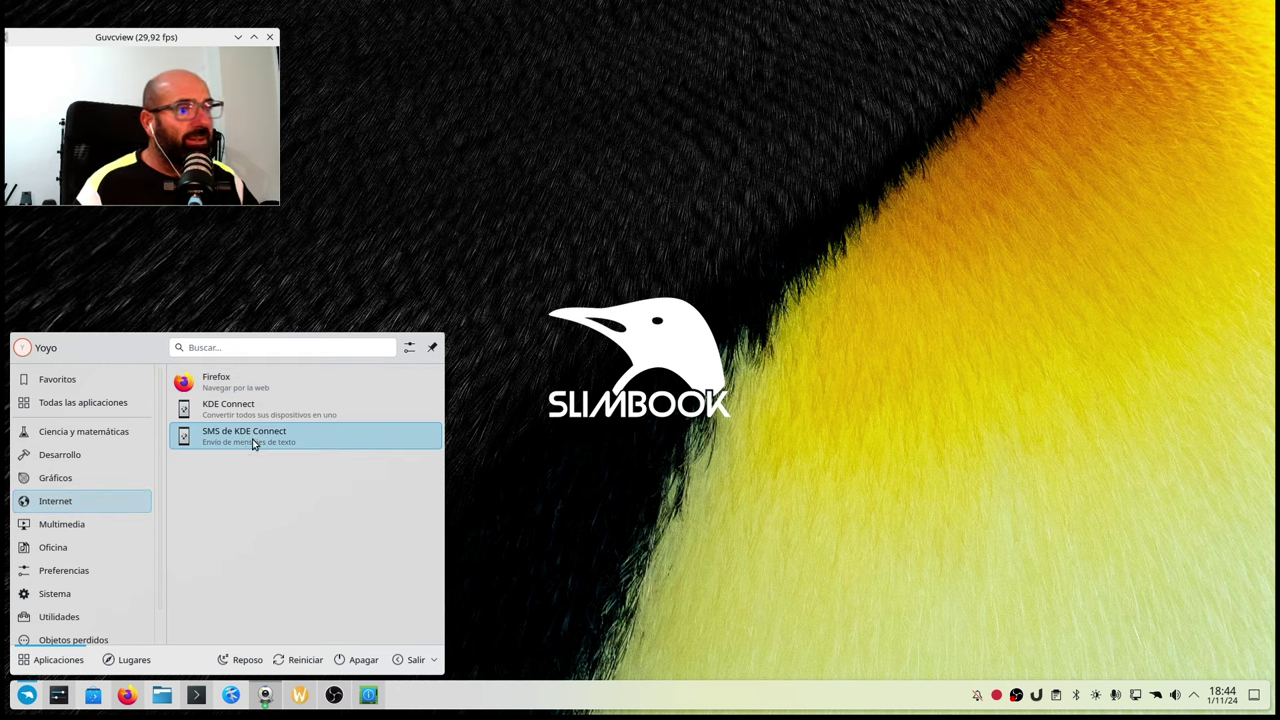
mouse_move(60, 547)
mouse_move(75, 526)
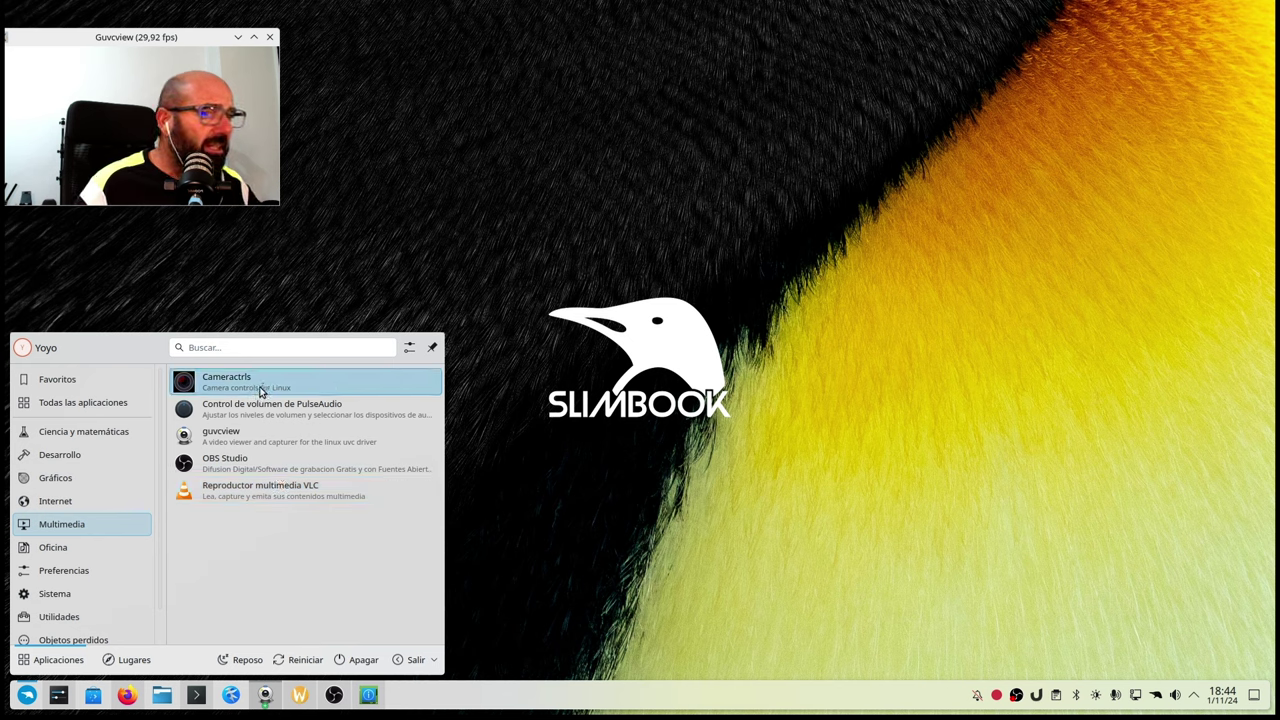
mouse_move(89, 555)
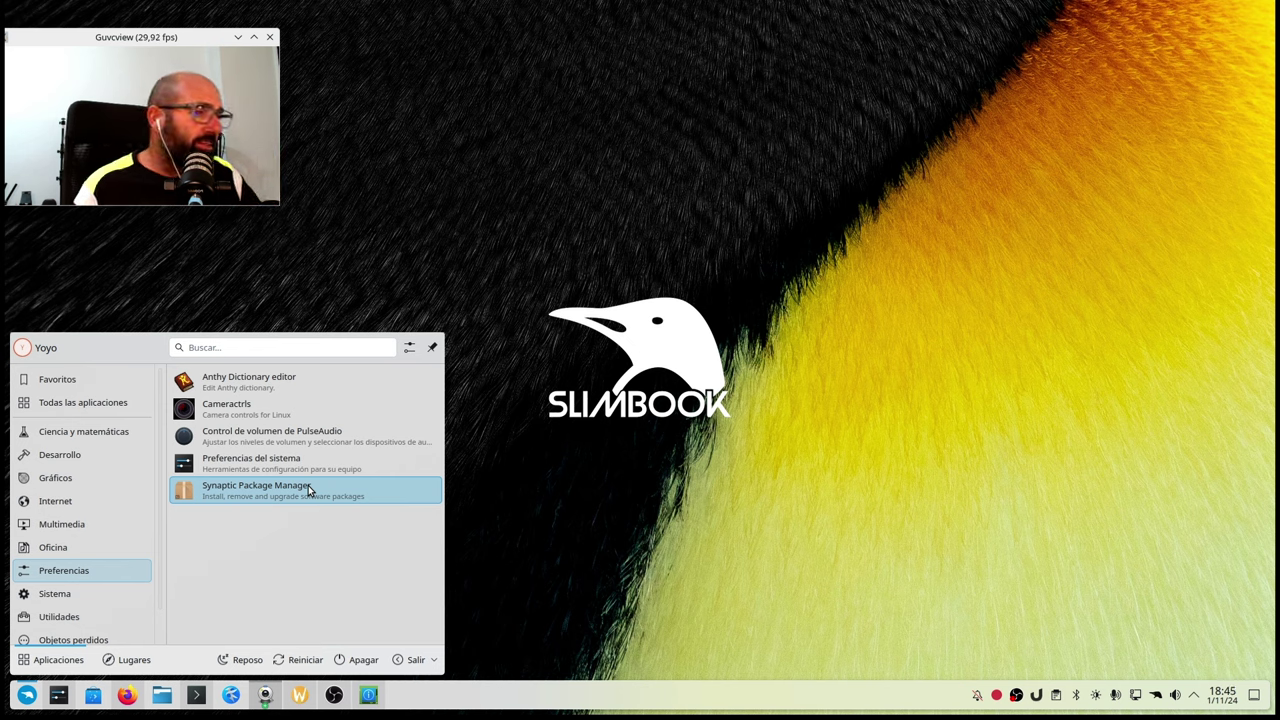
mouse_move(128, 592)
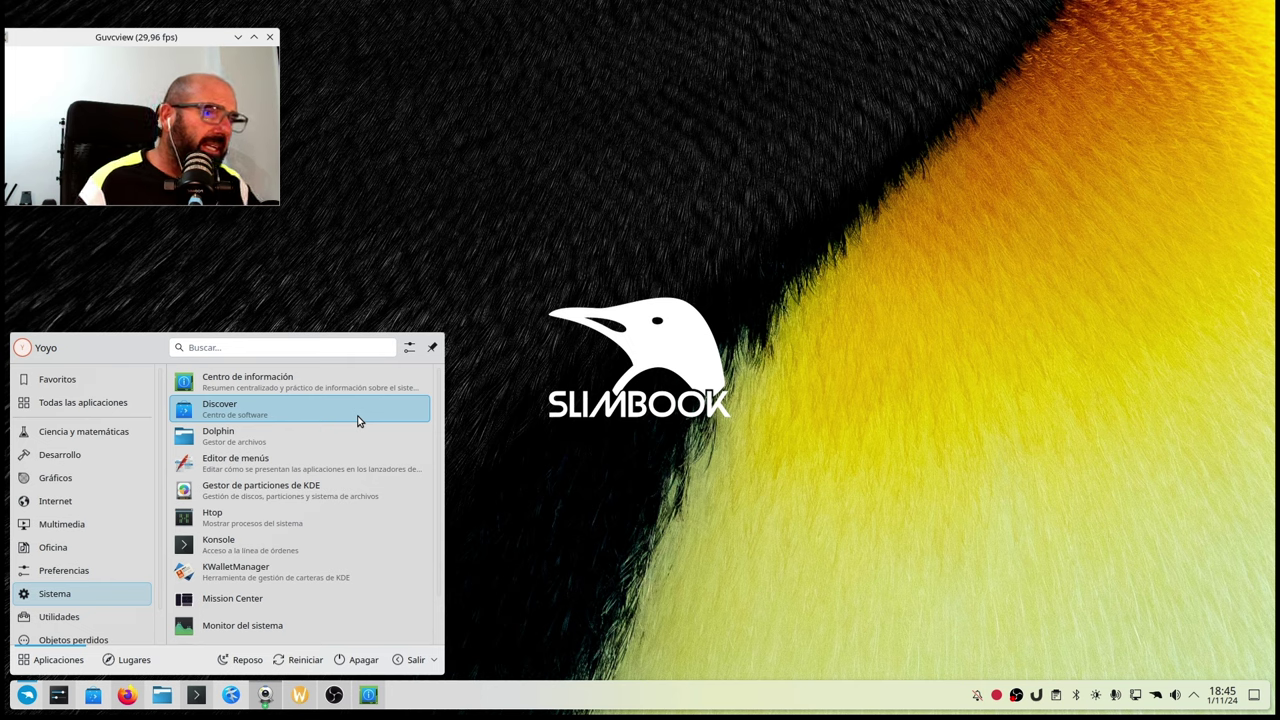
scroll(342, 508, down, 1)
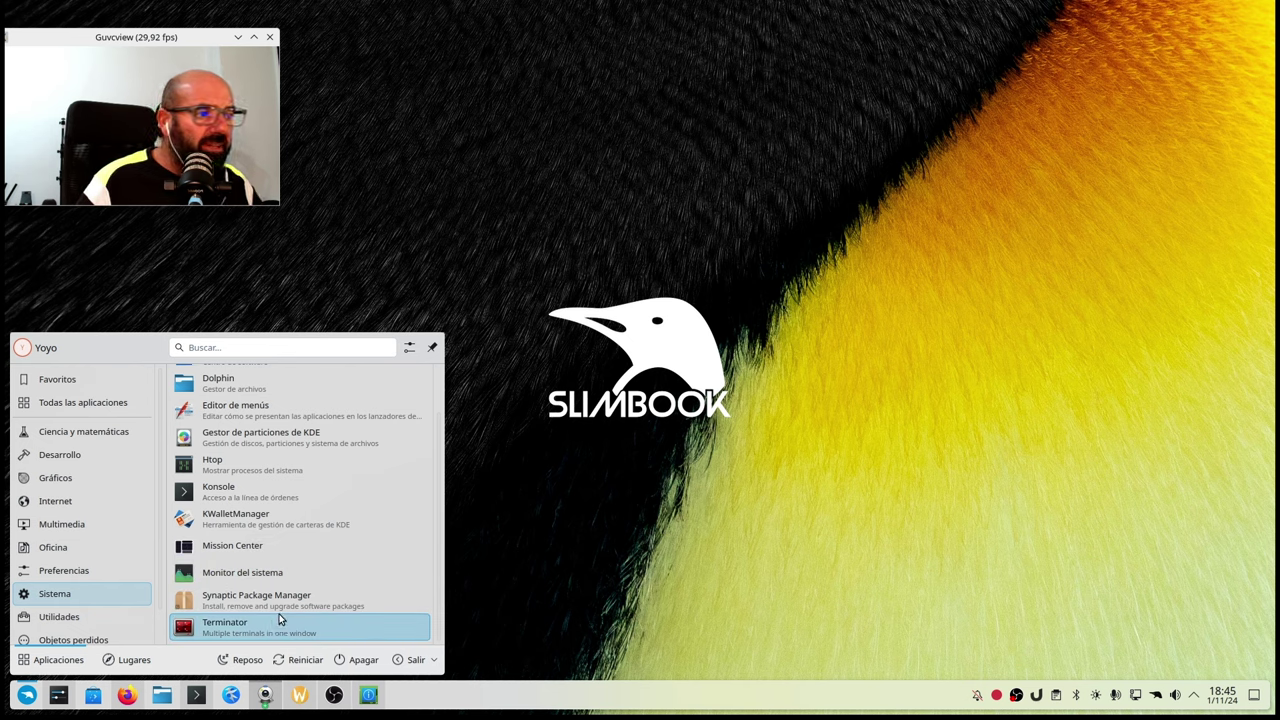
mouse_move(109, 612)
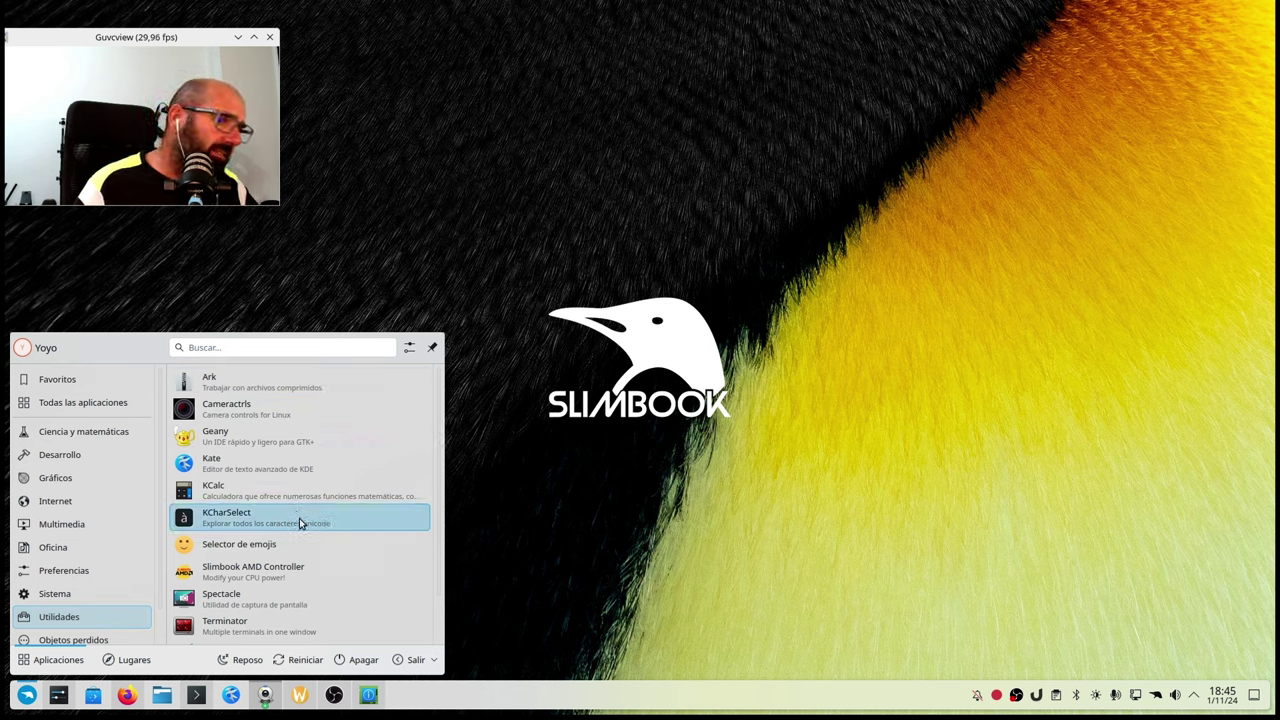
scroll(296, 528, down, 1)
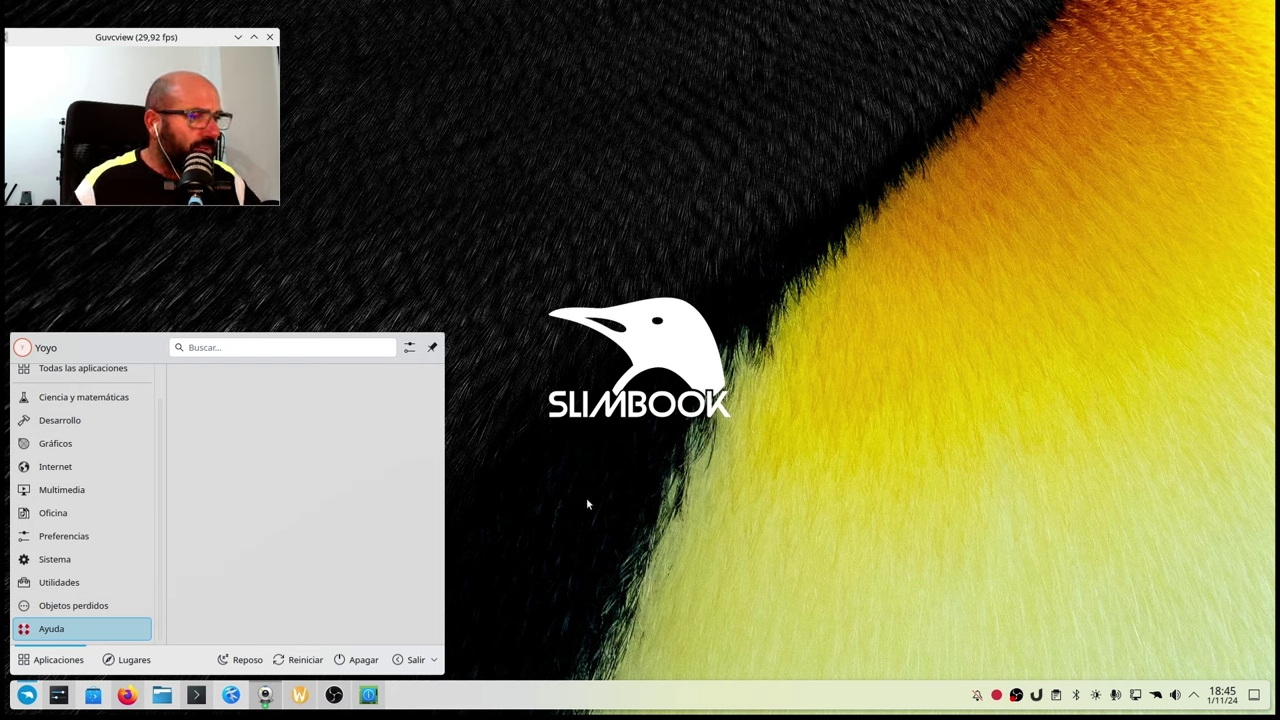
click(600, 175)
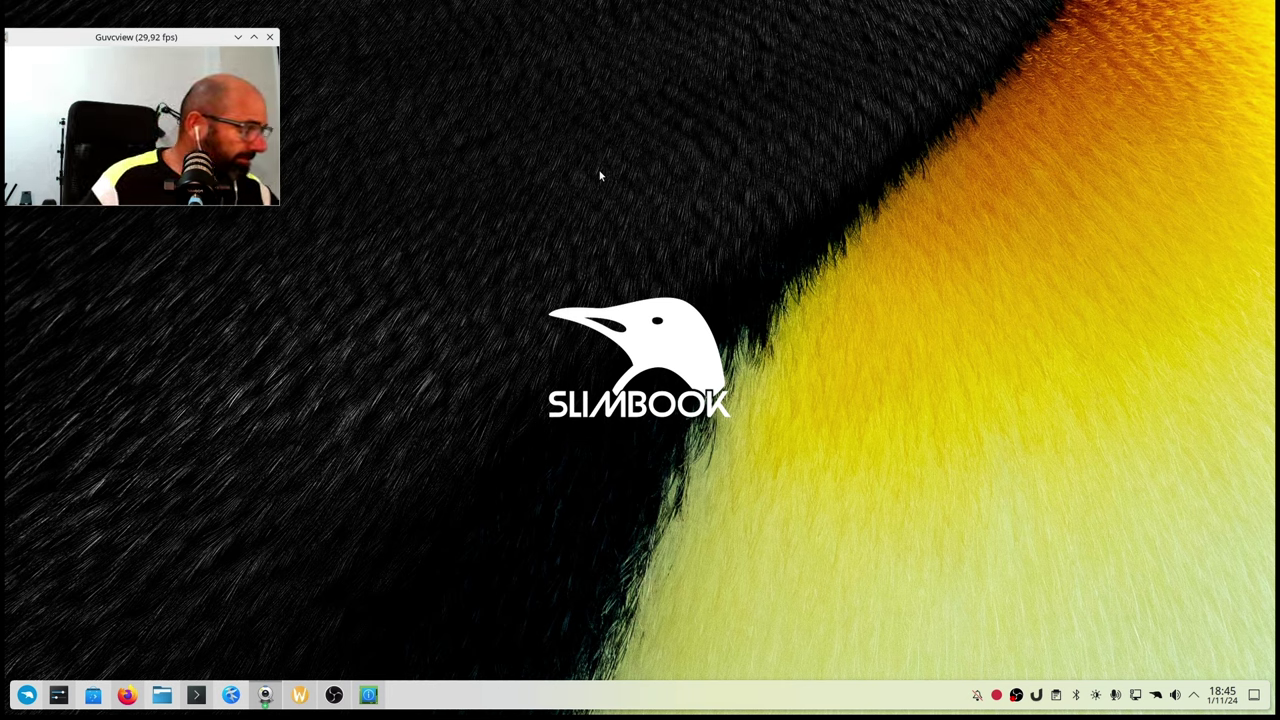
- Move the webcam window down to just above the taskbar, open the Dolphin file manager and place its window clear of the webcam view
drag(162, 36, 142, 447)
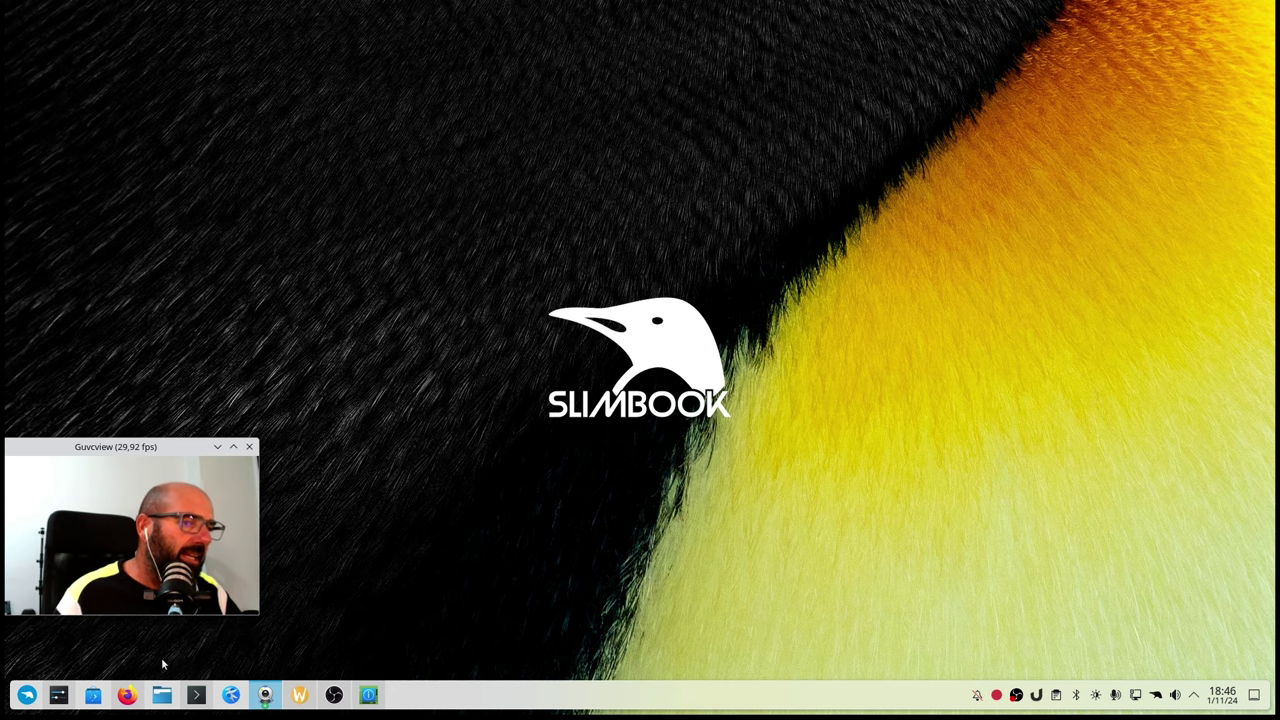
click(162, 695)
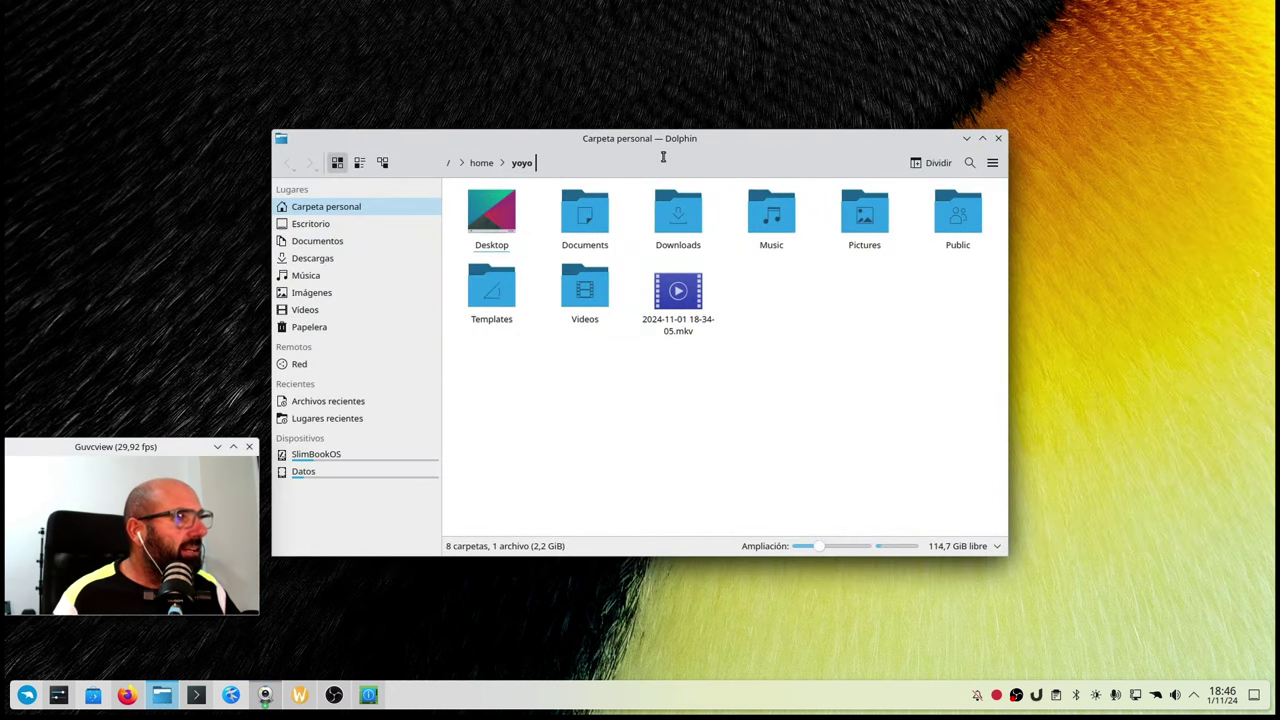
drag(752, 141, 870, 77)
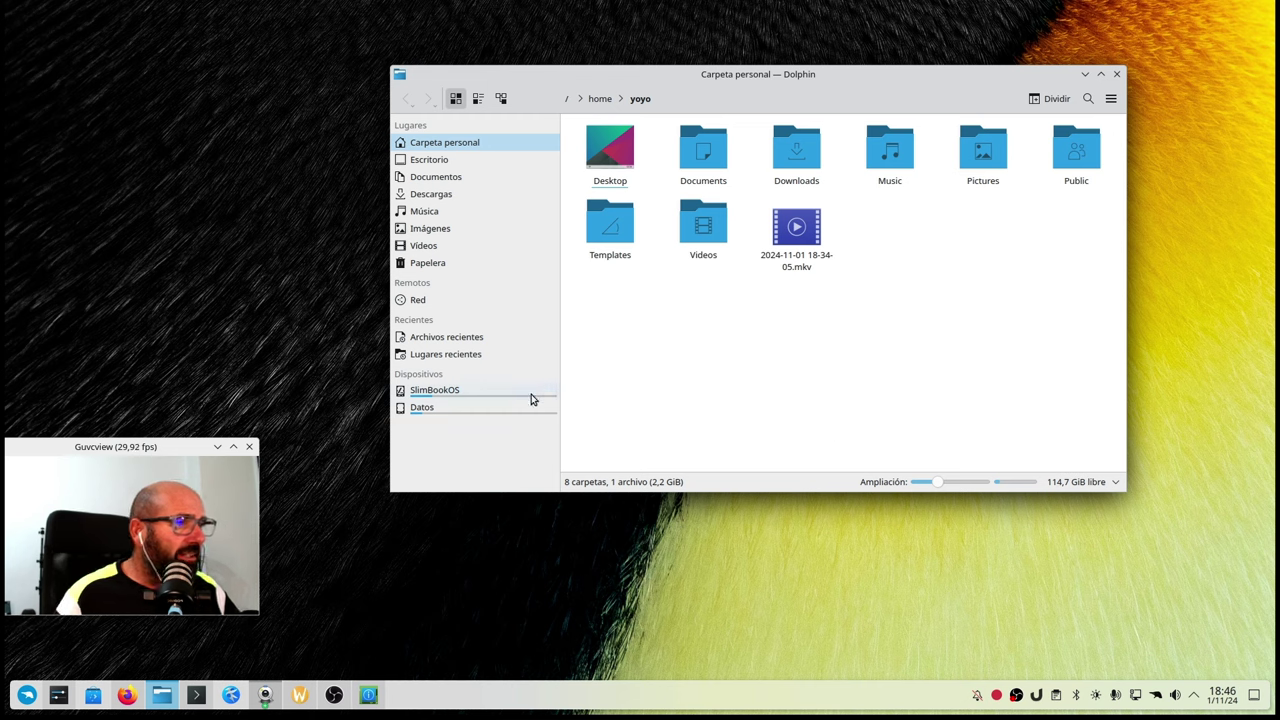
- Browse the SlimBookOS device in Dolphin to the /etc/apt/keyrings folder to examine the repository keys
click(472, 392)
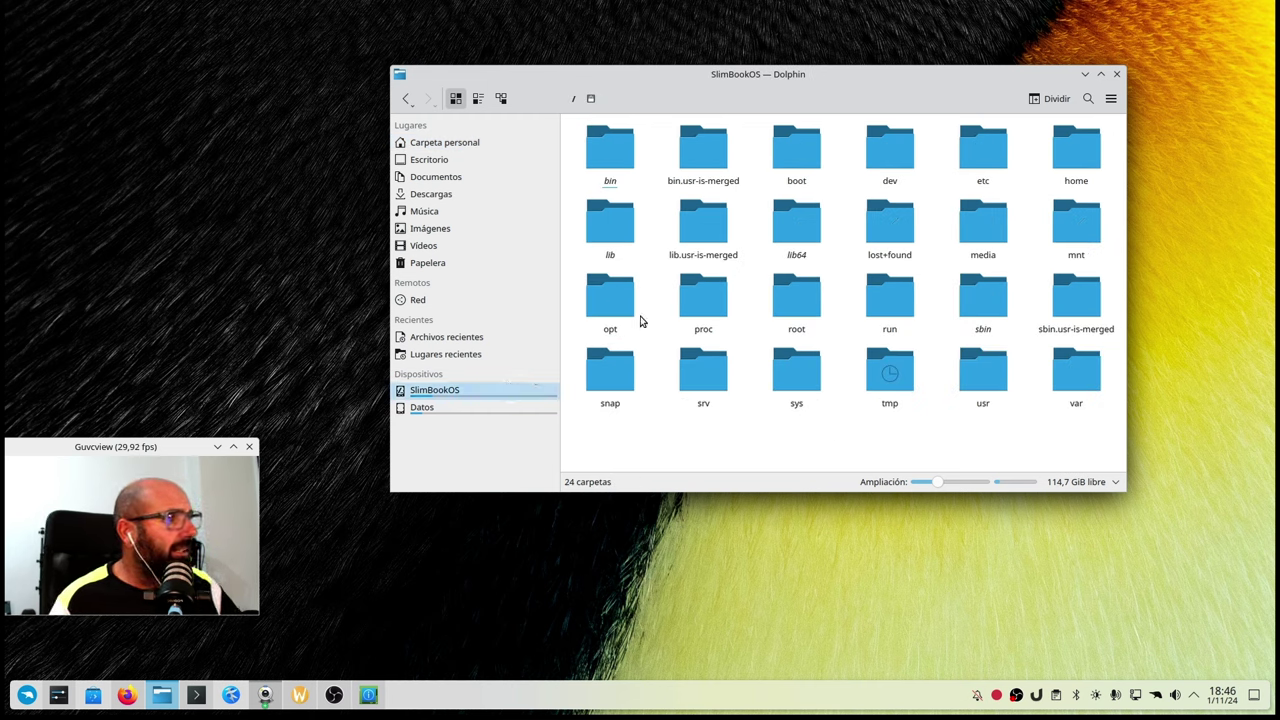
click(985, 148)
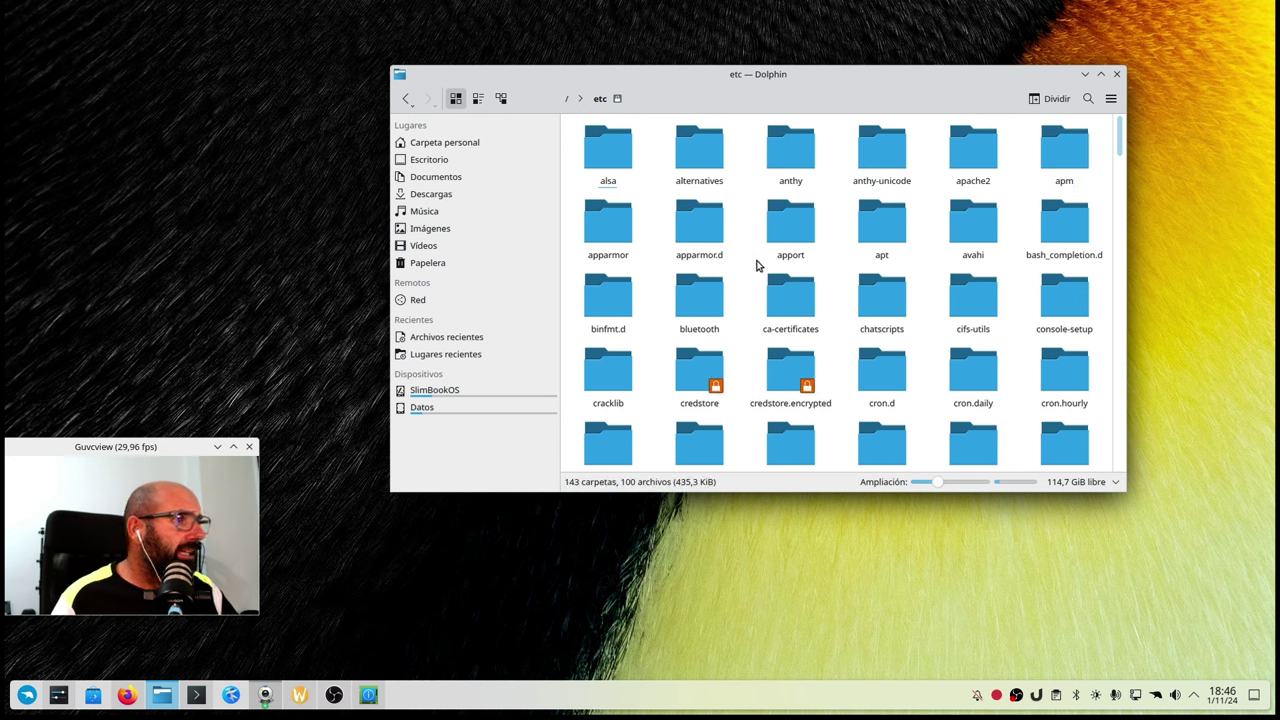
click(882, 240)
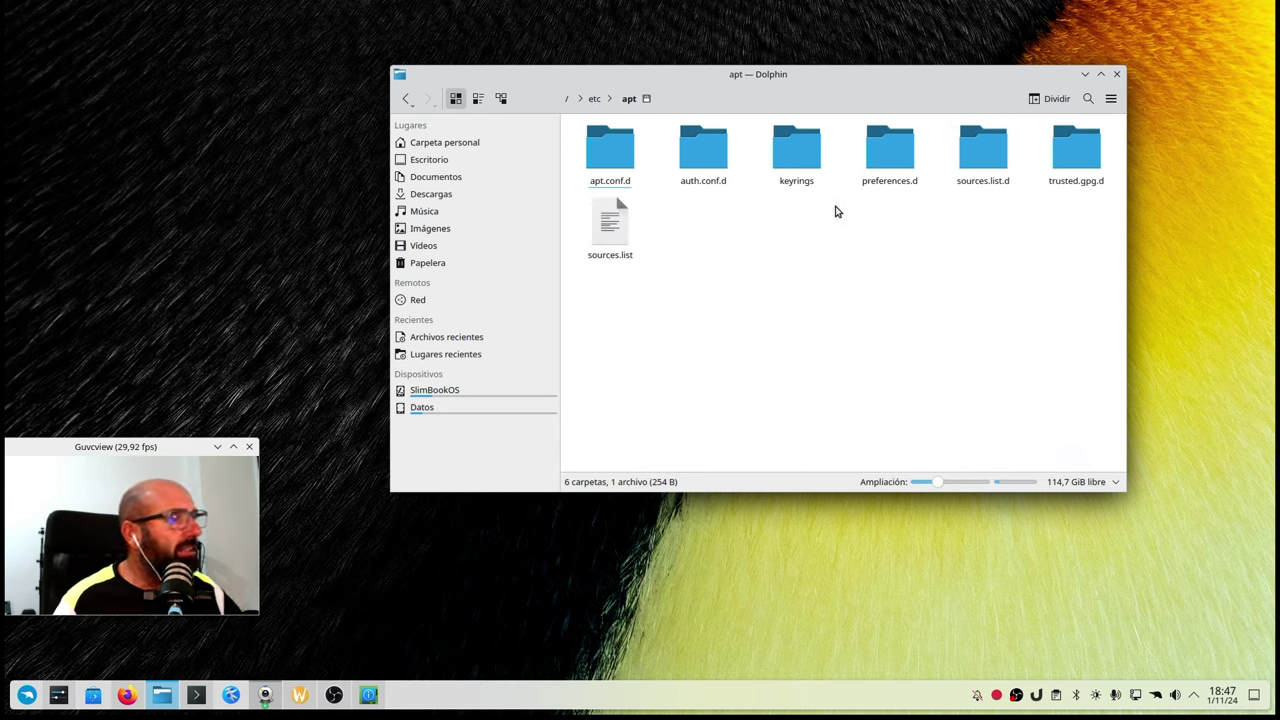
click(800, 155)
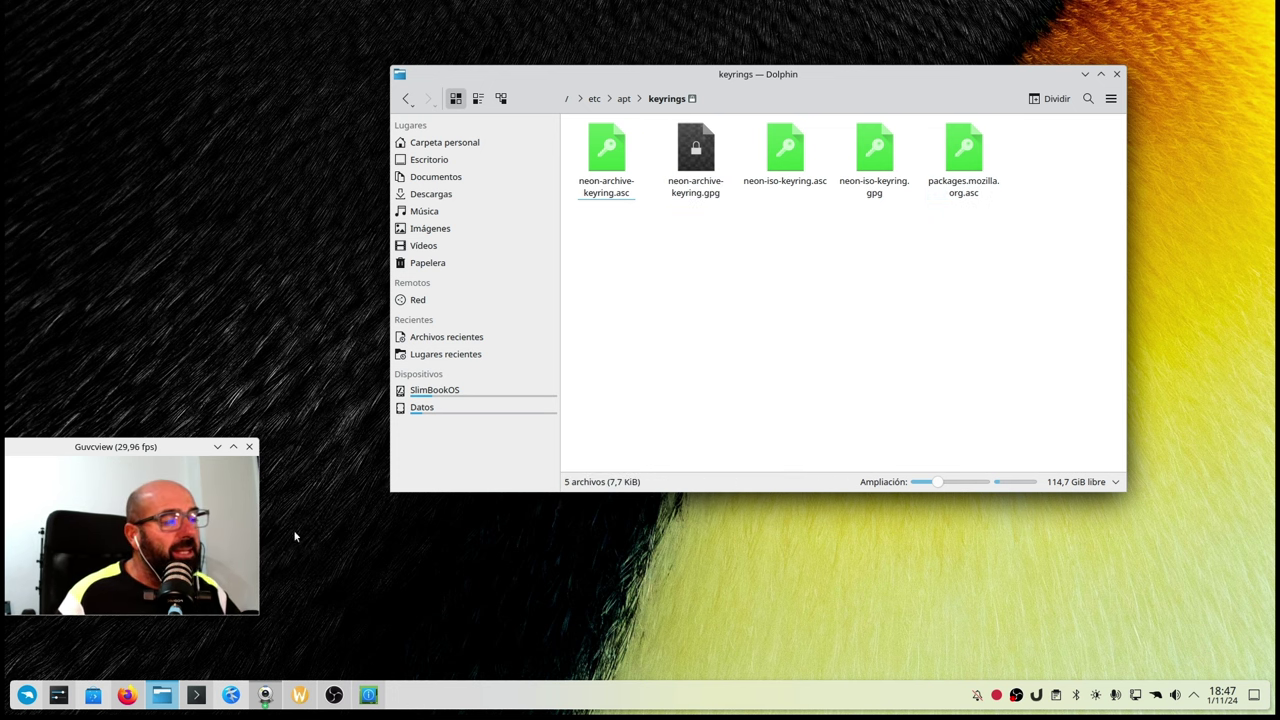
- Switch to Firefox, check its package and version information from a new tab, and close the information window and that tab
click(127, 694)
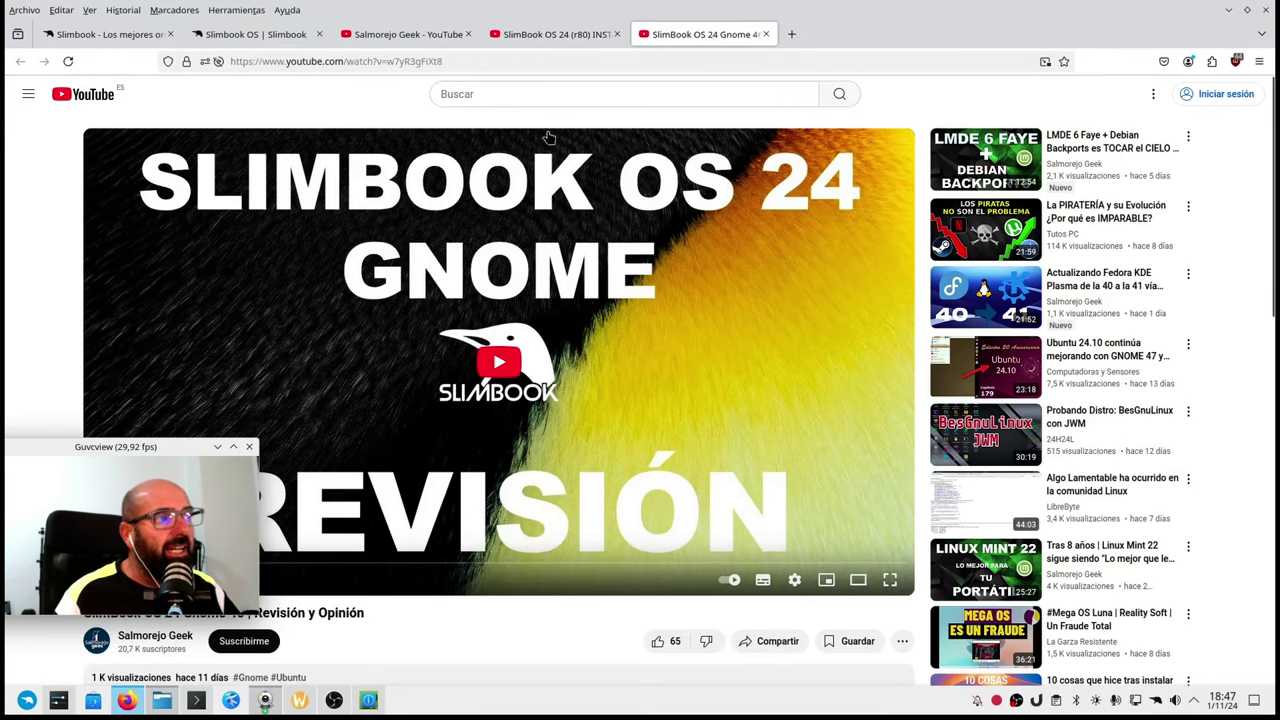
click(791, 34)
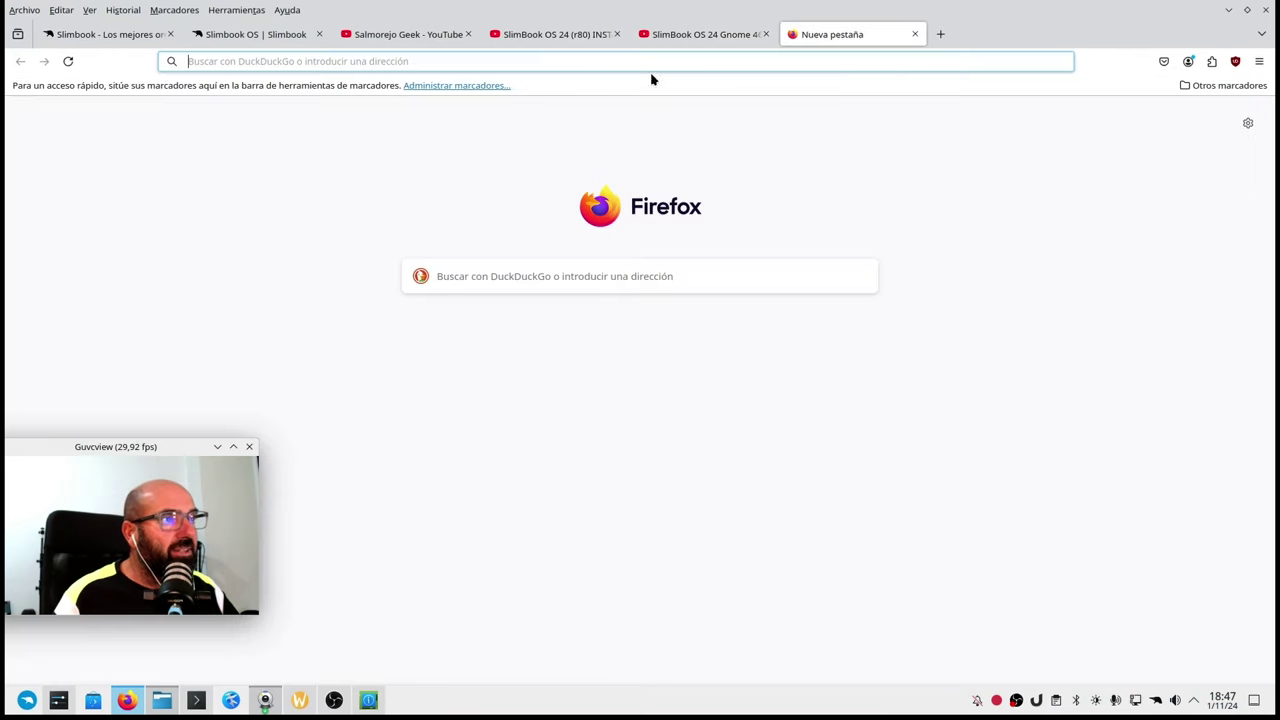
click(287, 10)
click(320, 164)
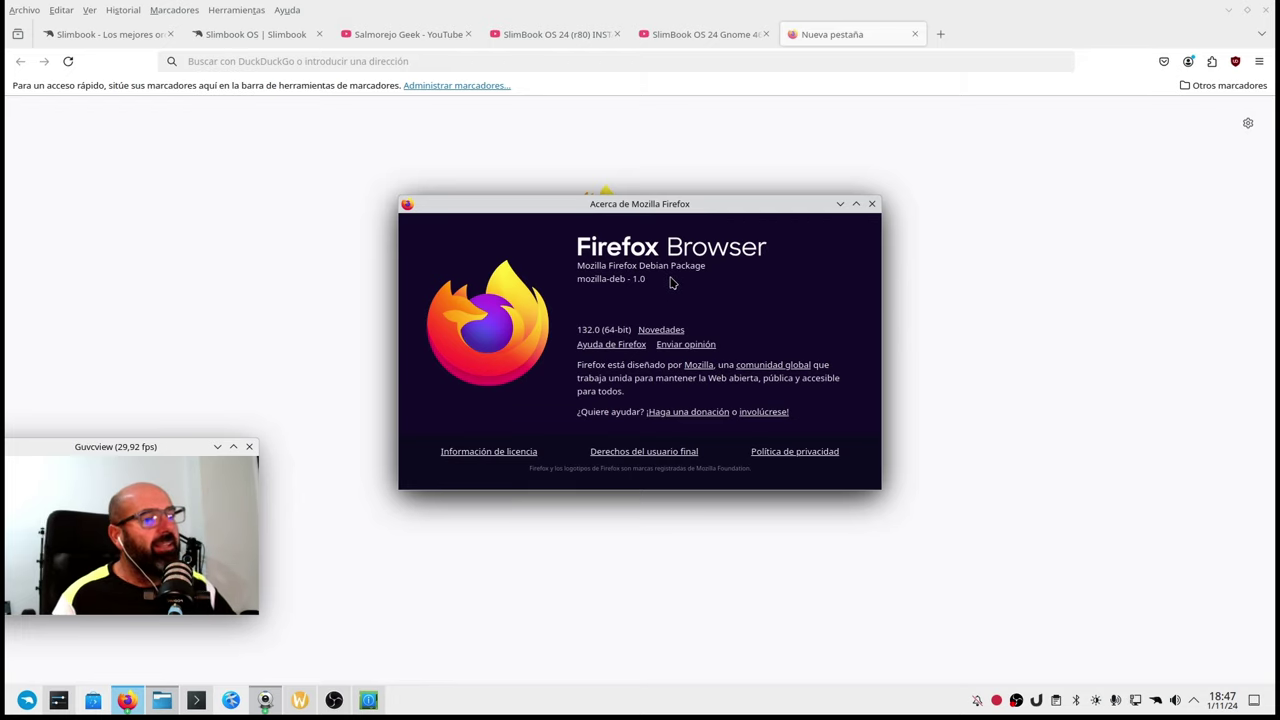
click(871, 204)
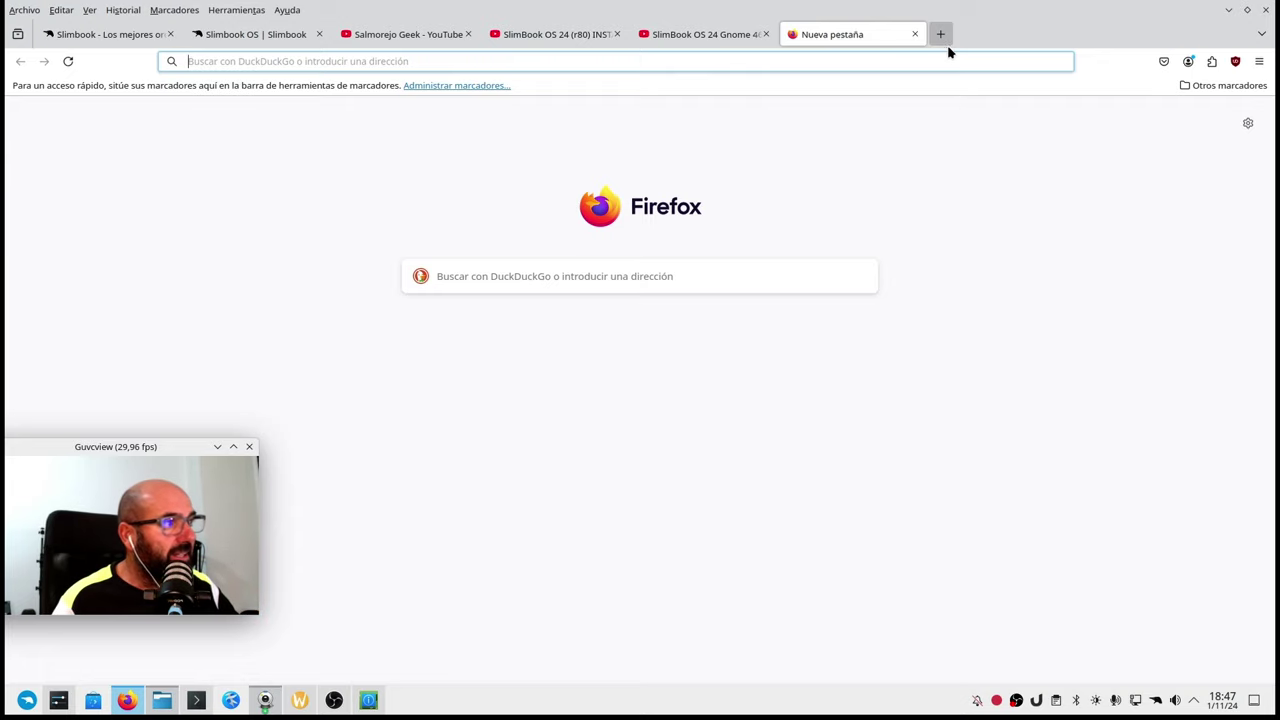
click(914, 34)
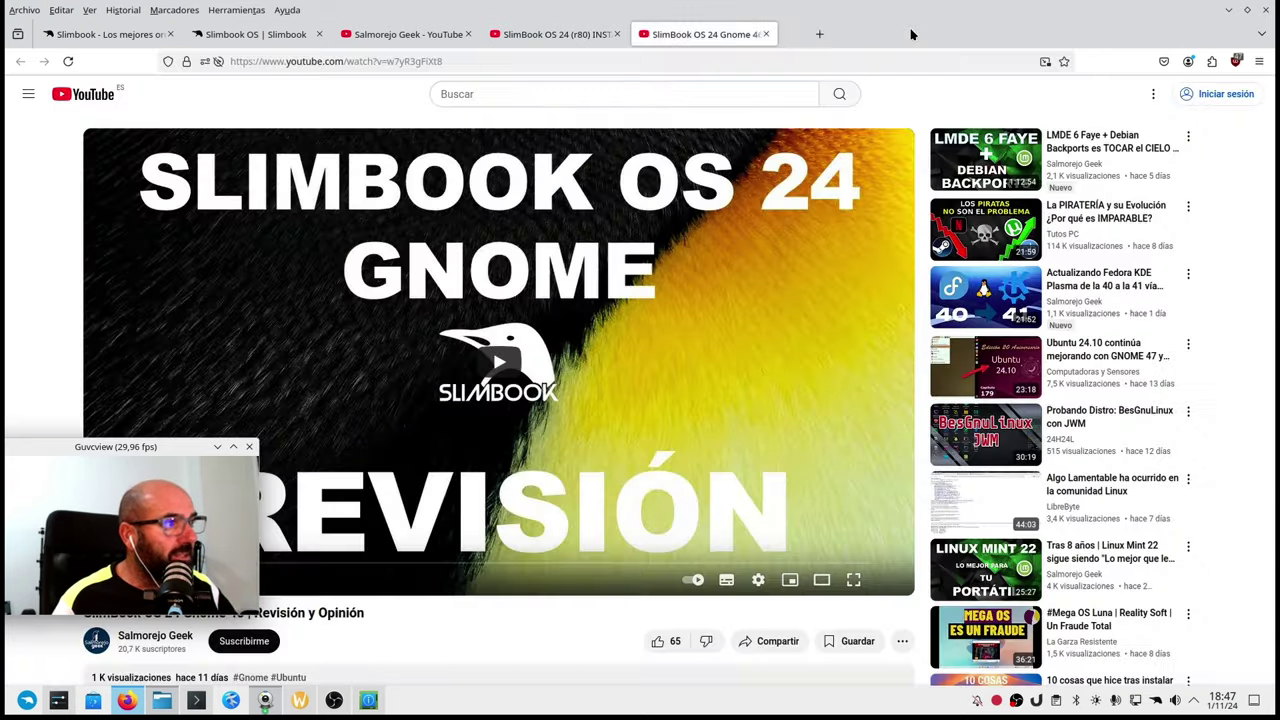
- Minimize Firefox, go up to the /etc/apt folder in Dolphin and open sources.list with Kate
click(1228, 9)
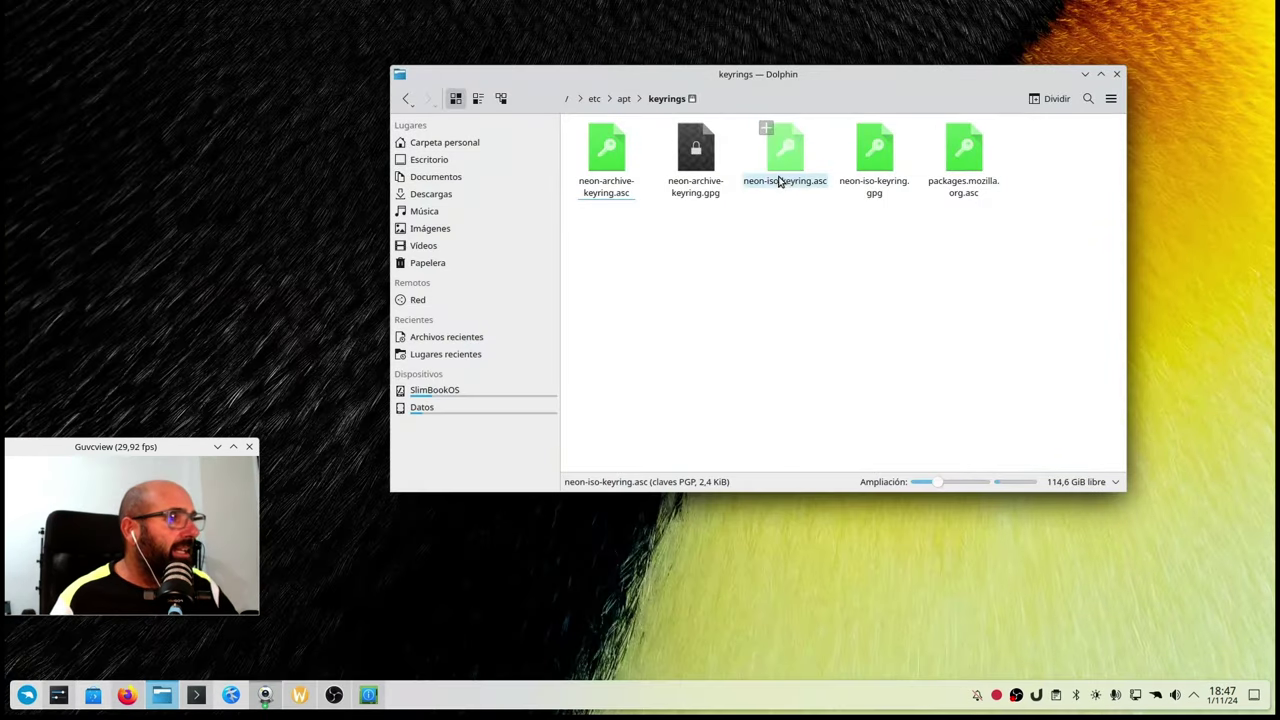
click(622, 99)
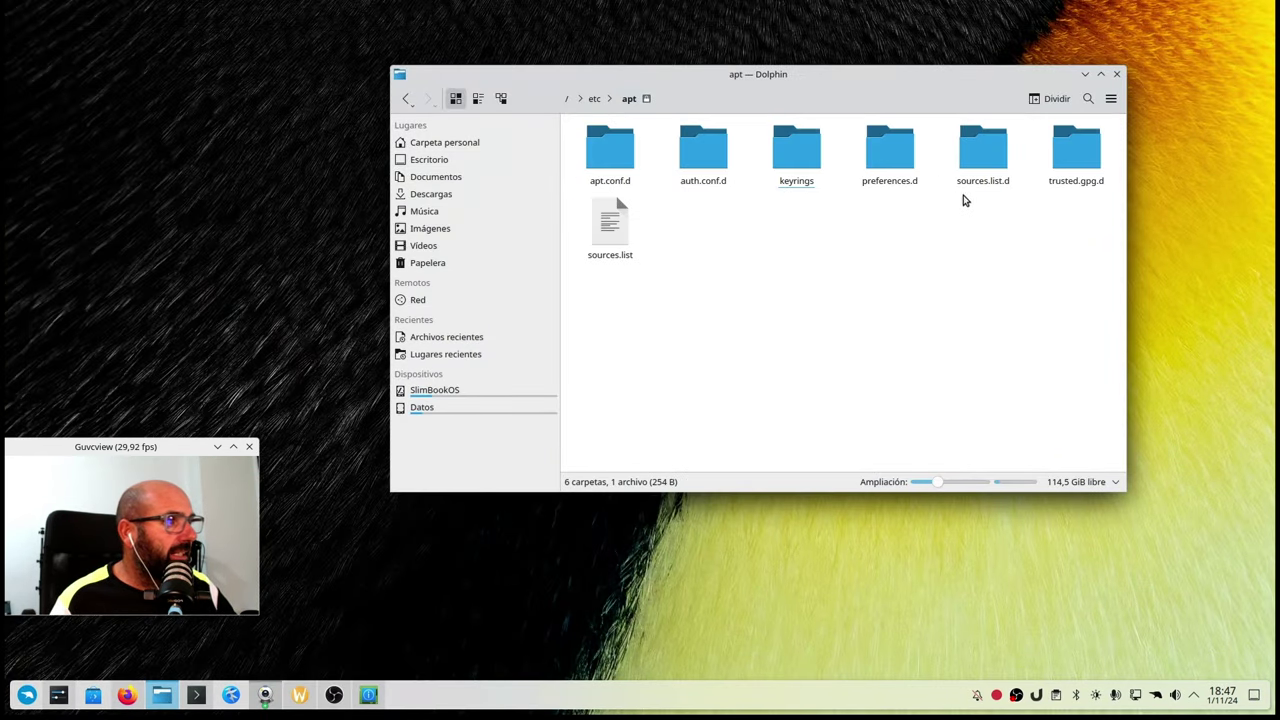
right_click(623, 237)
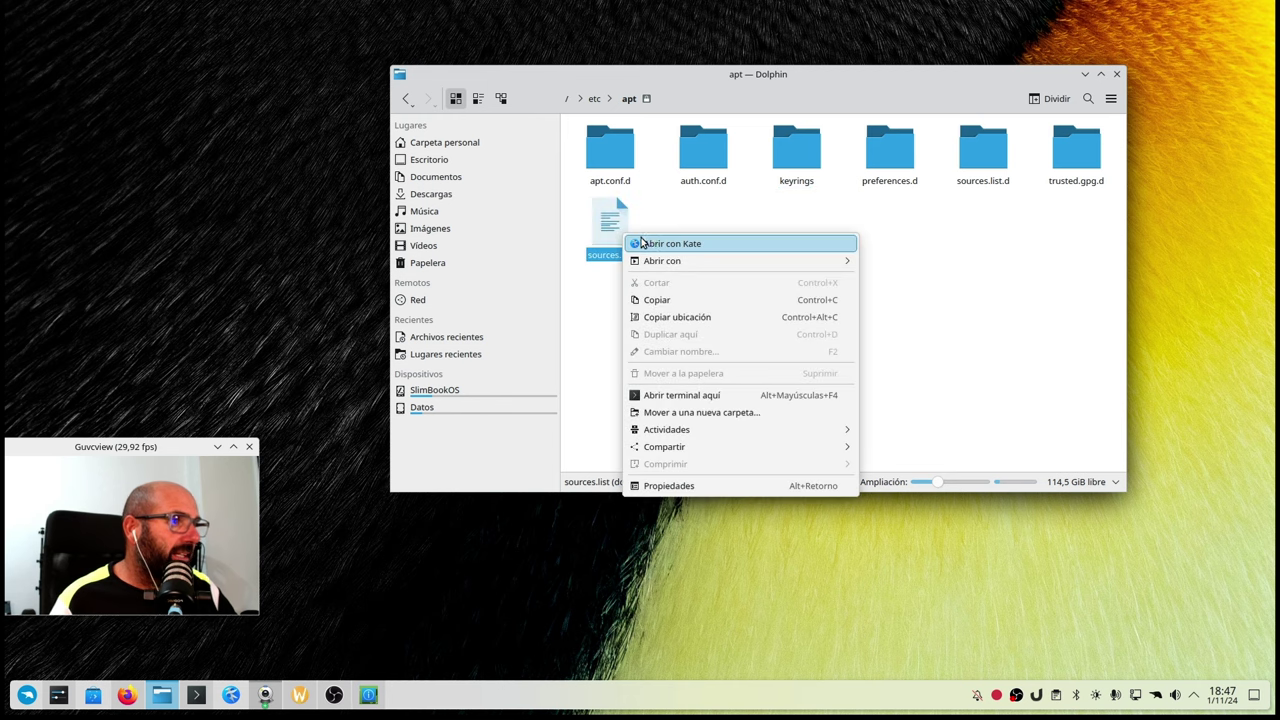
click(671, 246)
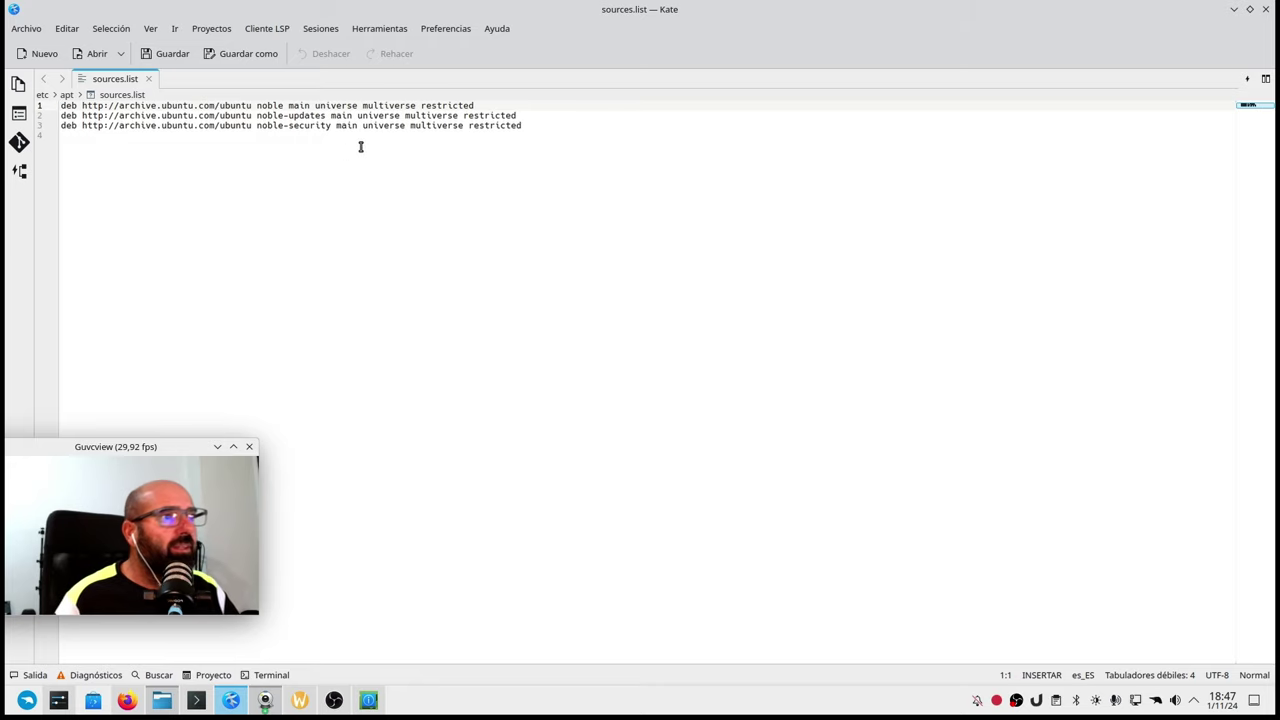
- Highlight the Ubuntu noble, noble-updates and noble-security repository lines in sources.list to review them, and close Kate
drag(548, 134, 25, 100)
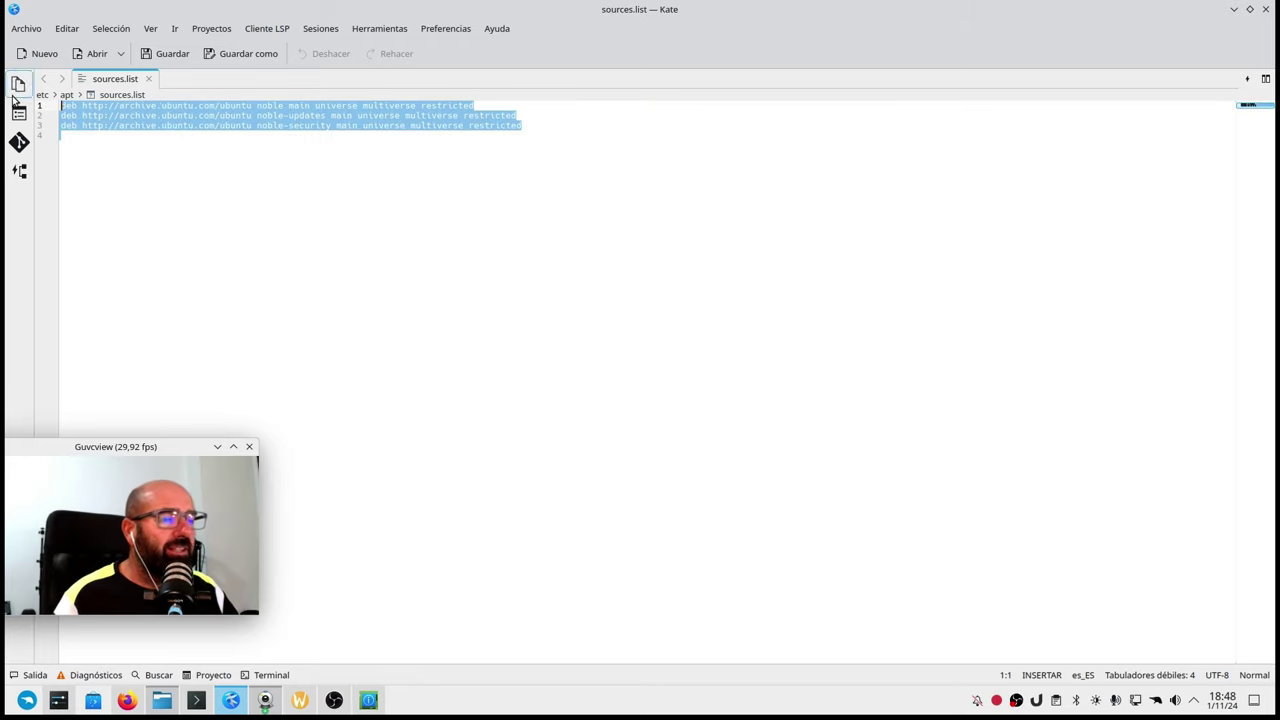
click(237, 290)
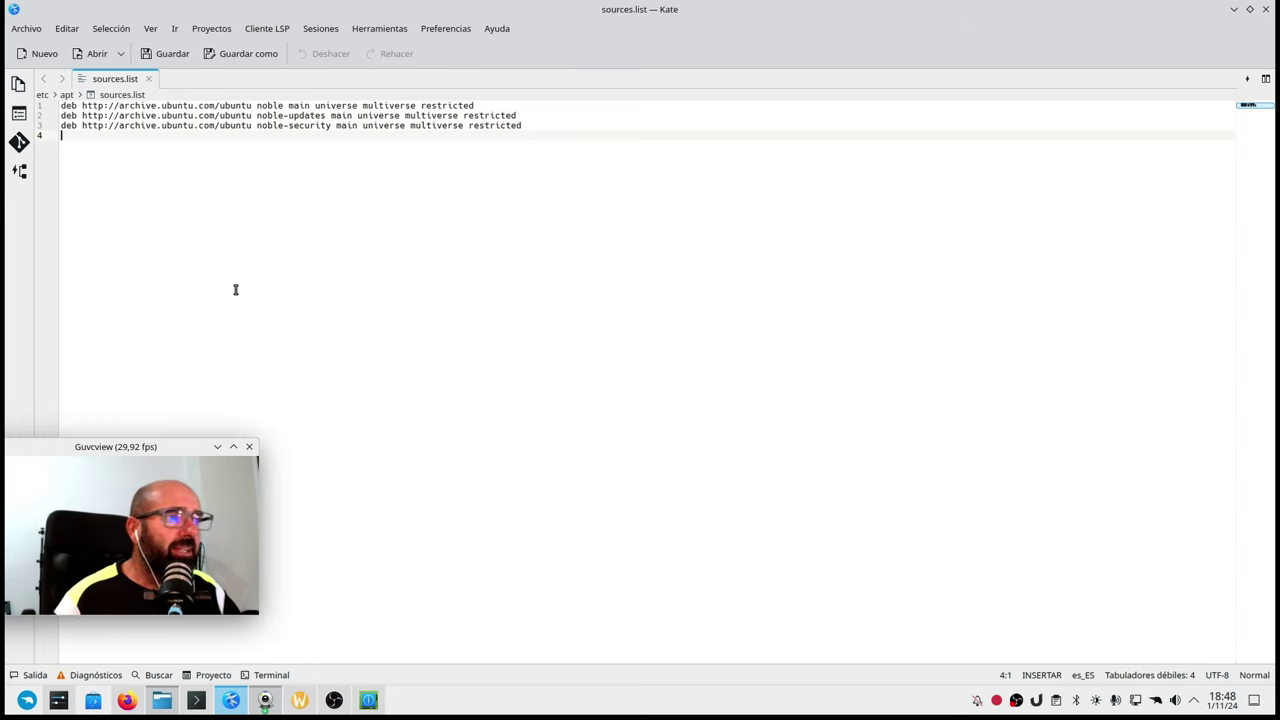
drag(537, 127, 57, 100)
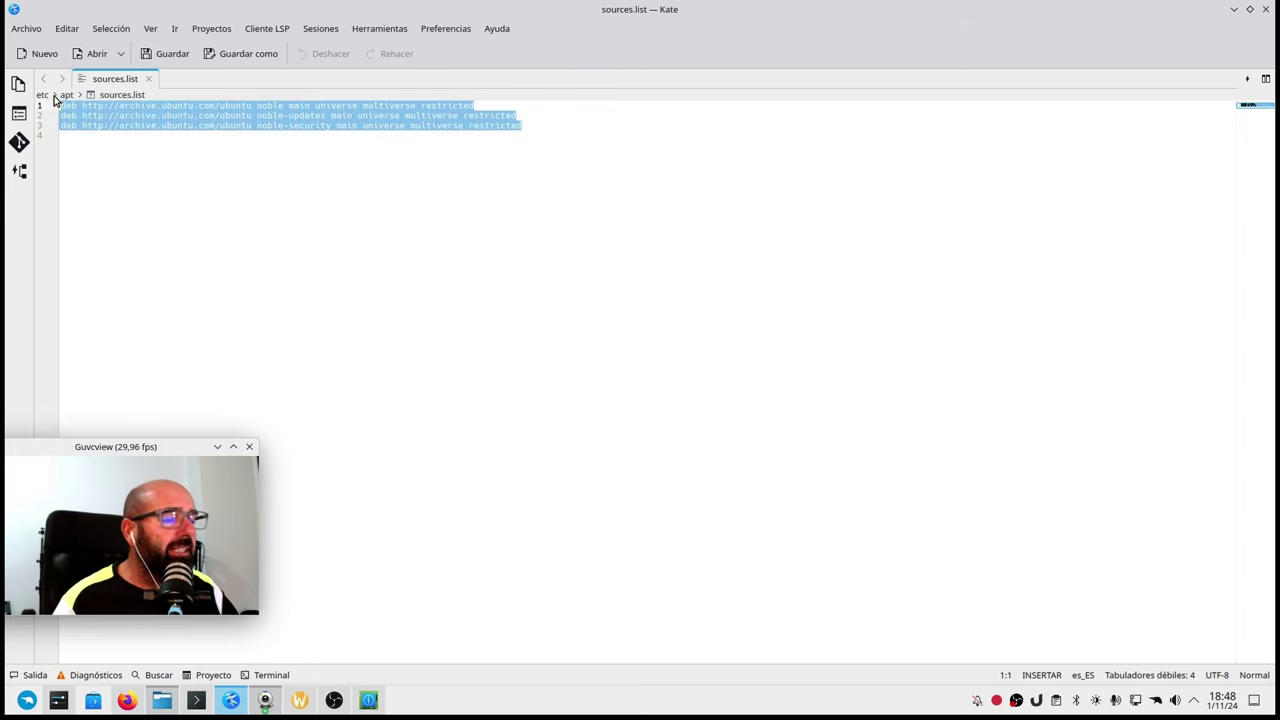
click(112, 168)
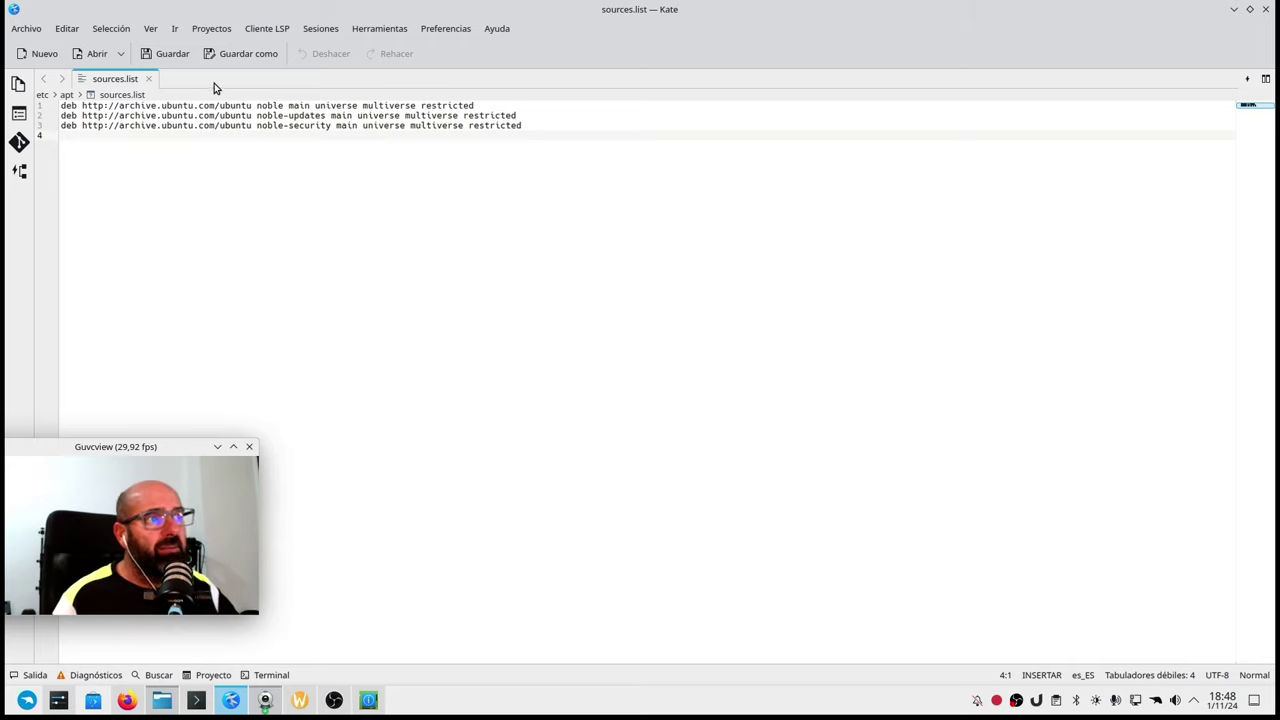
drag(561, 133, 57, 103)
click(272, 288)
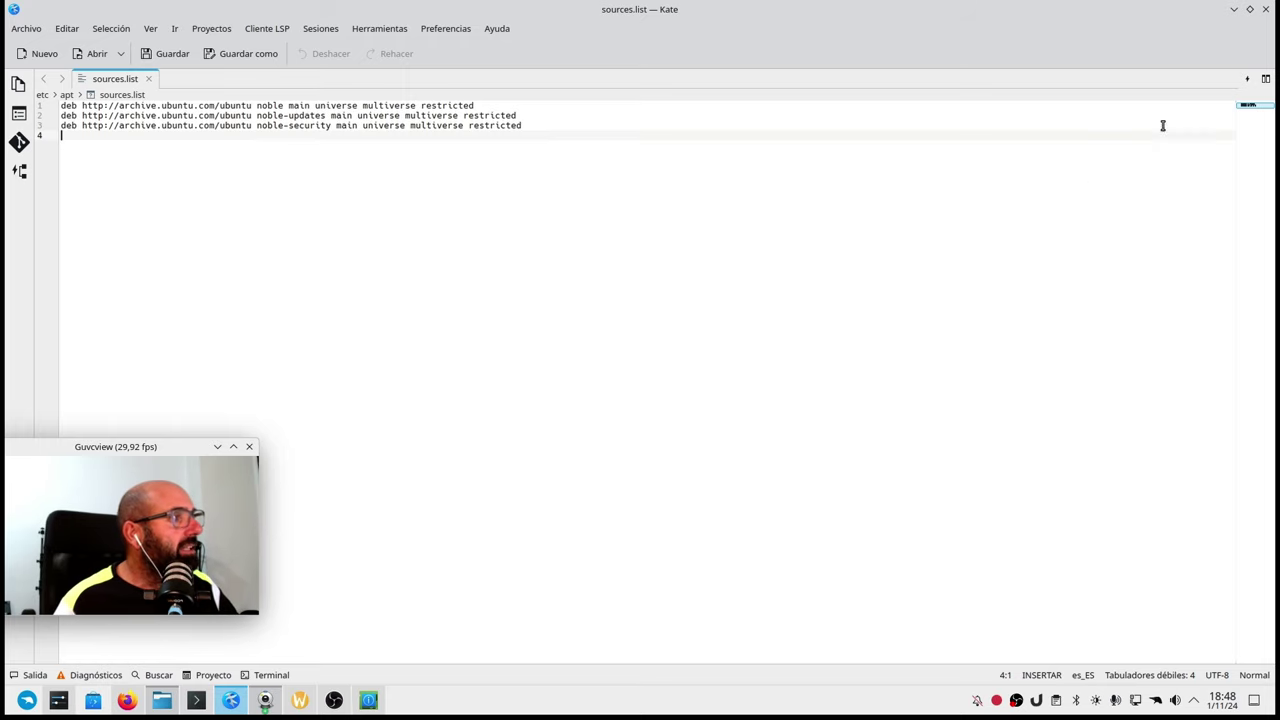
click(1265, 10)
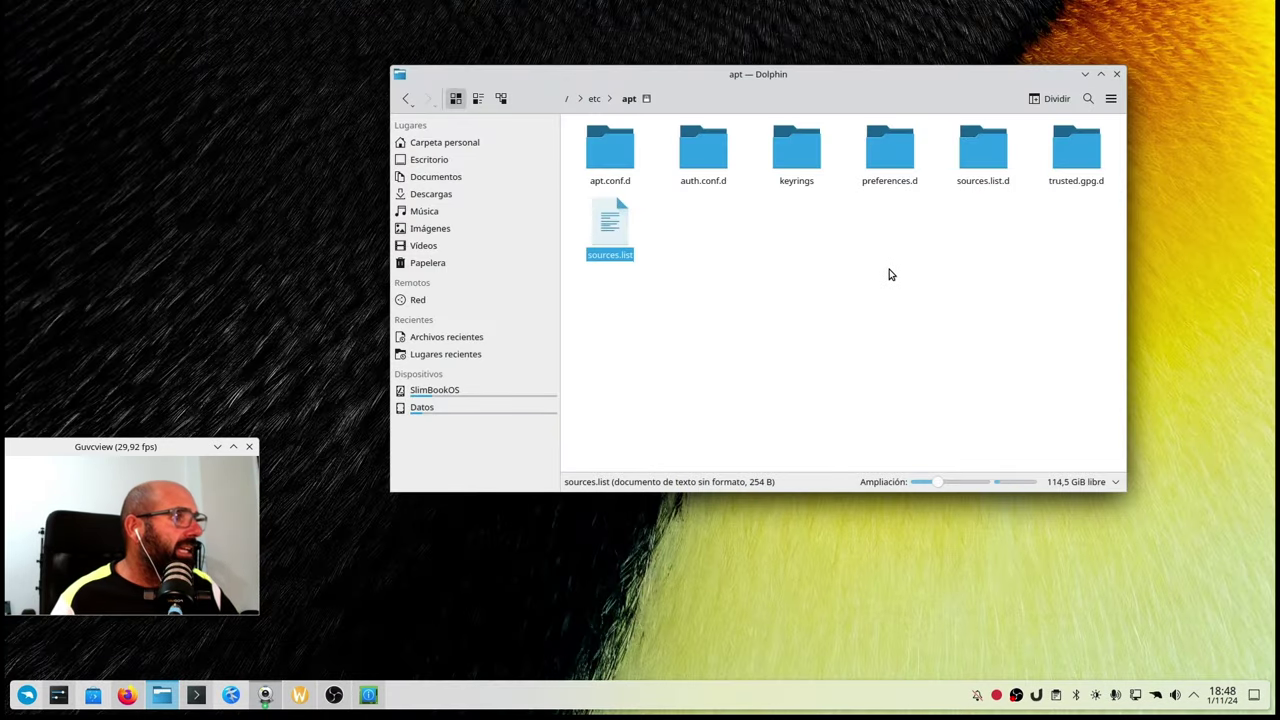
- Open the sources.list.d folder and point out the ulauncher, kisak-mesa and mozilla.list source files
double_click(979, 155)
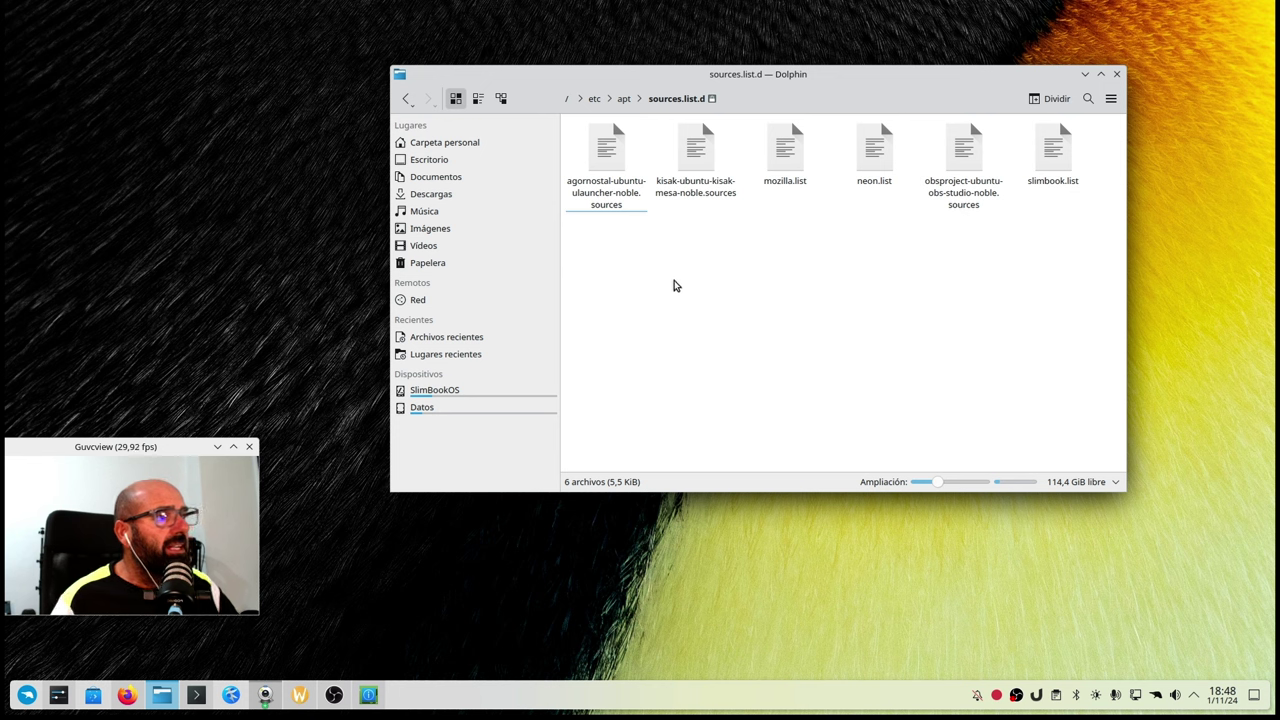
click(606, 165)
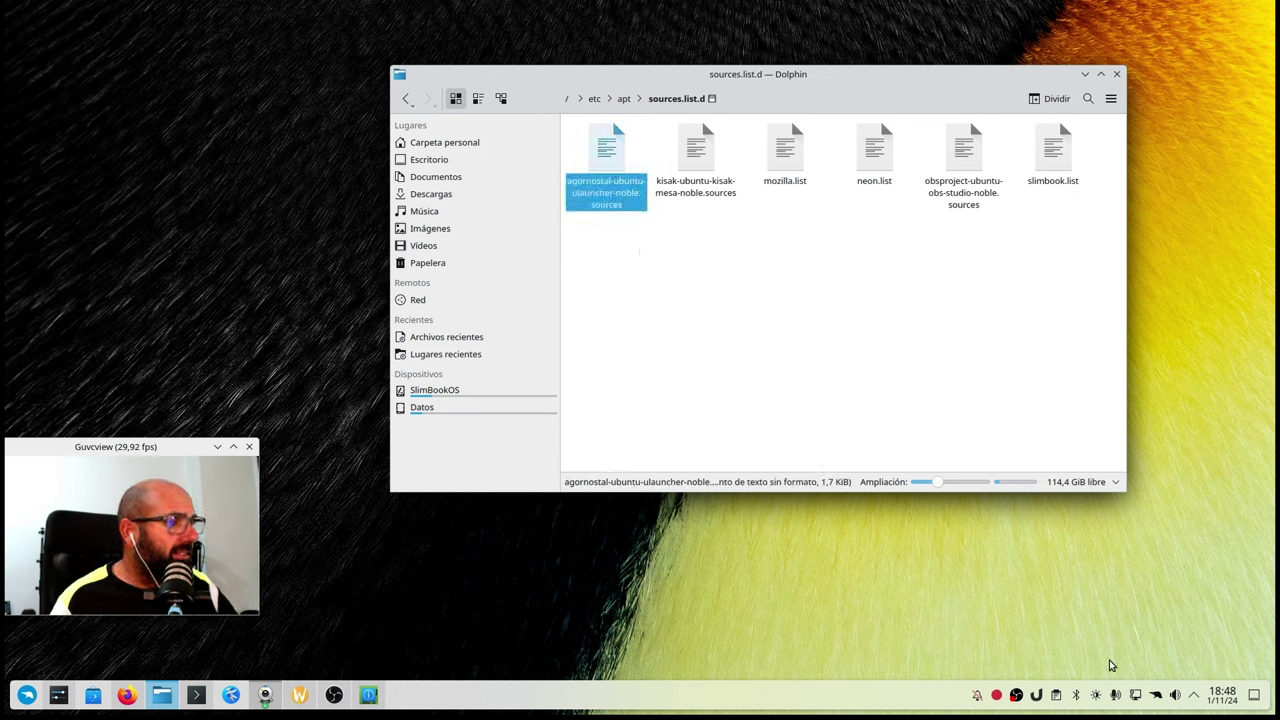
click(786, 337)
click(709, 182)
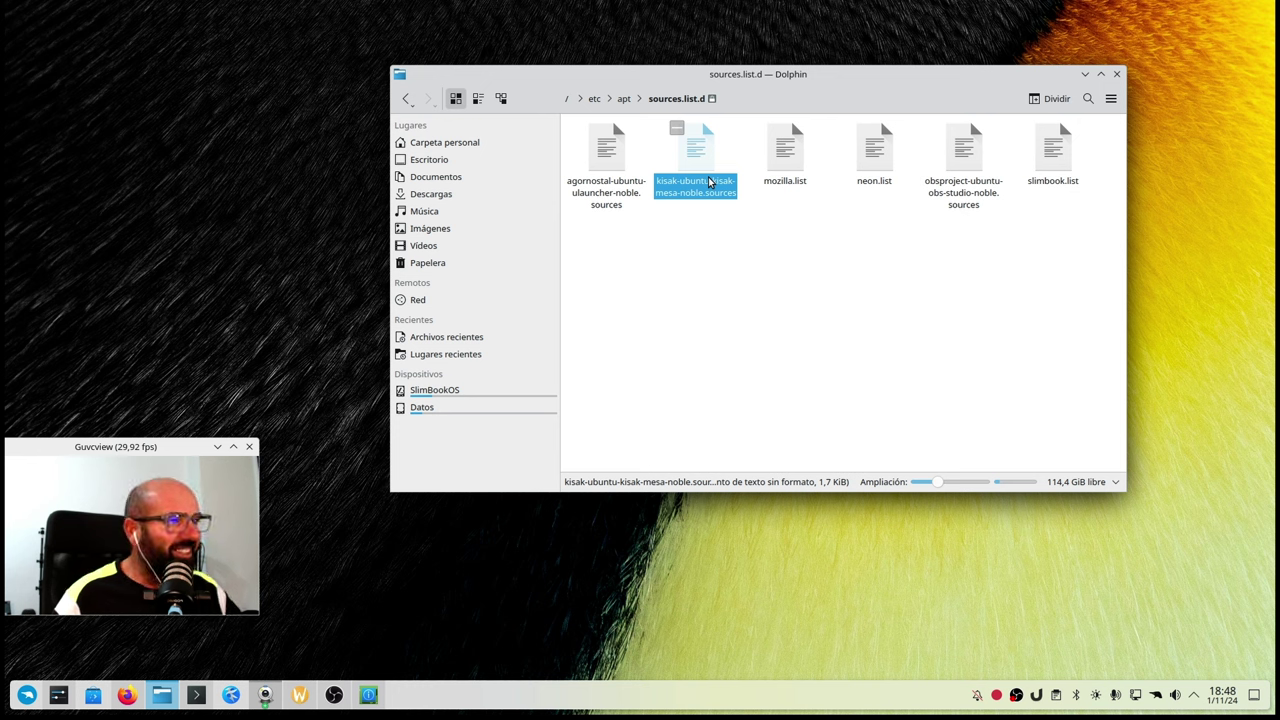
click(716, 234)
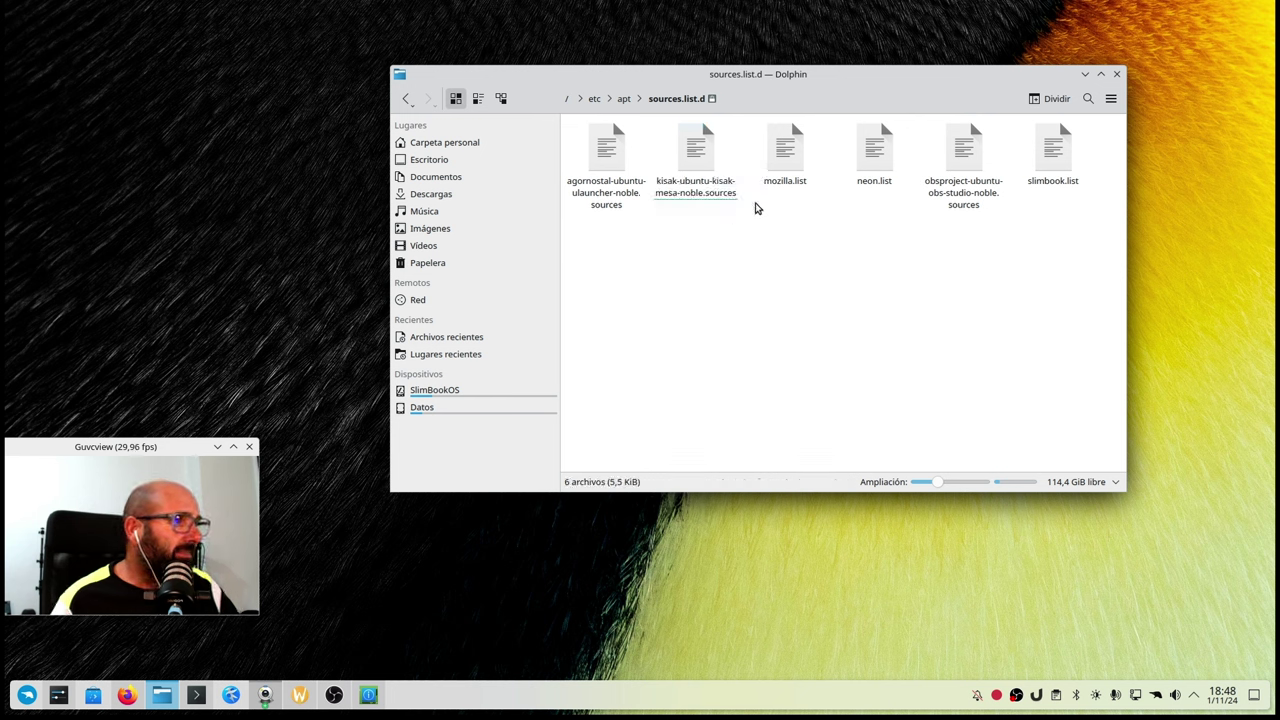
click(778, 173)
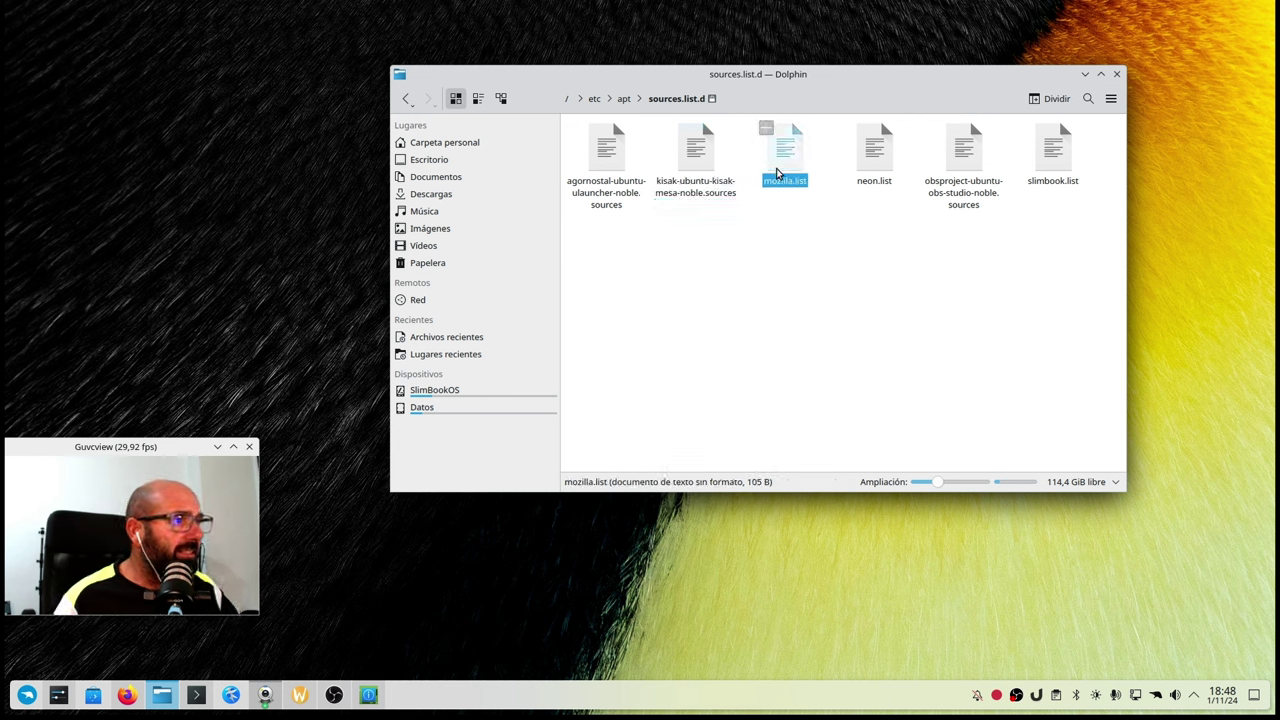
- Open neon.list with Kate, highlight "noble main" in the KDE neon repository line, and close the editor
right_click(867, 172)
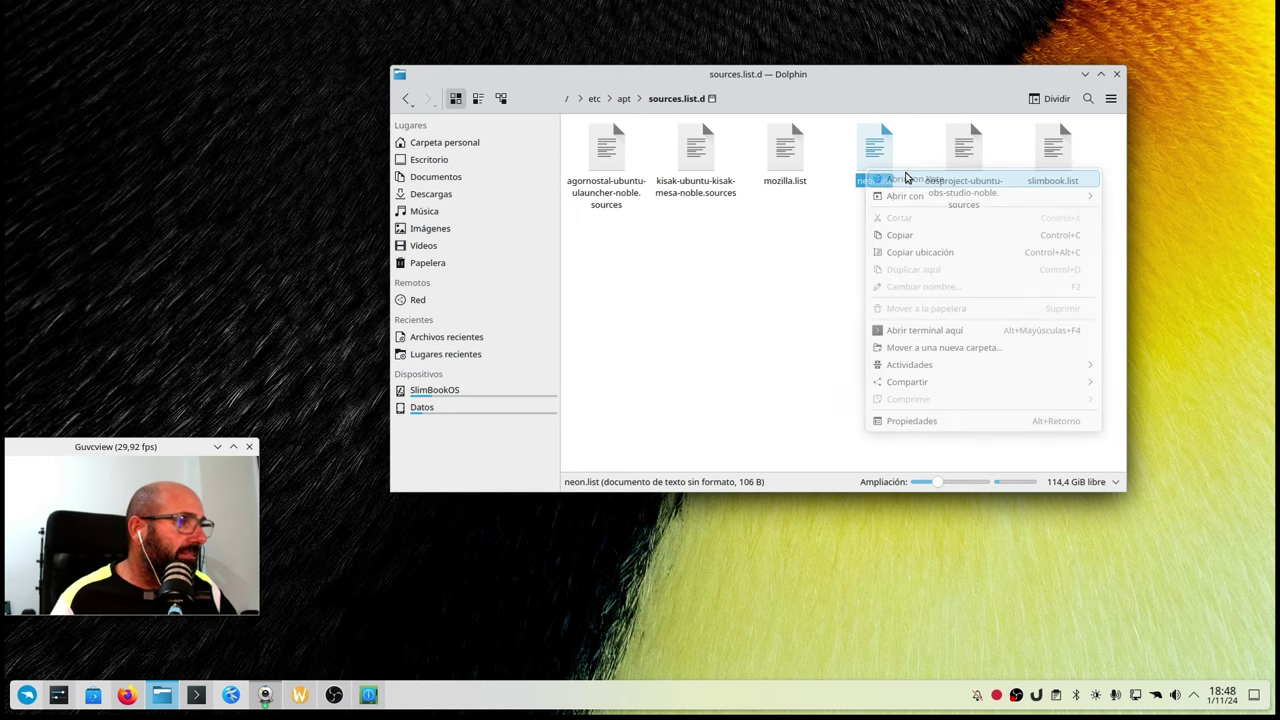
click(906, 179)
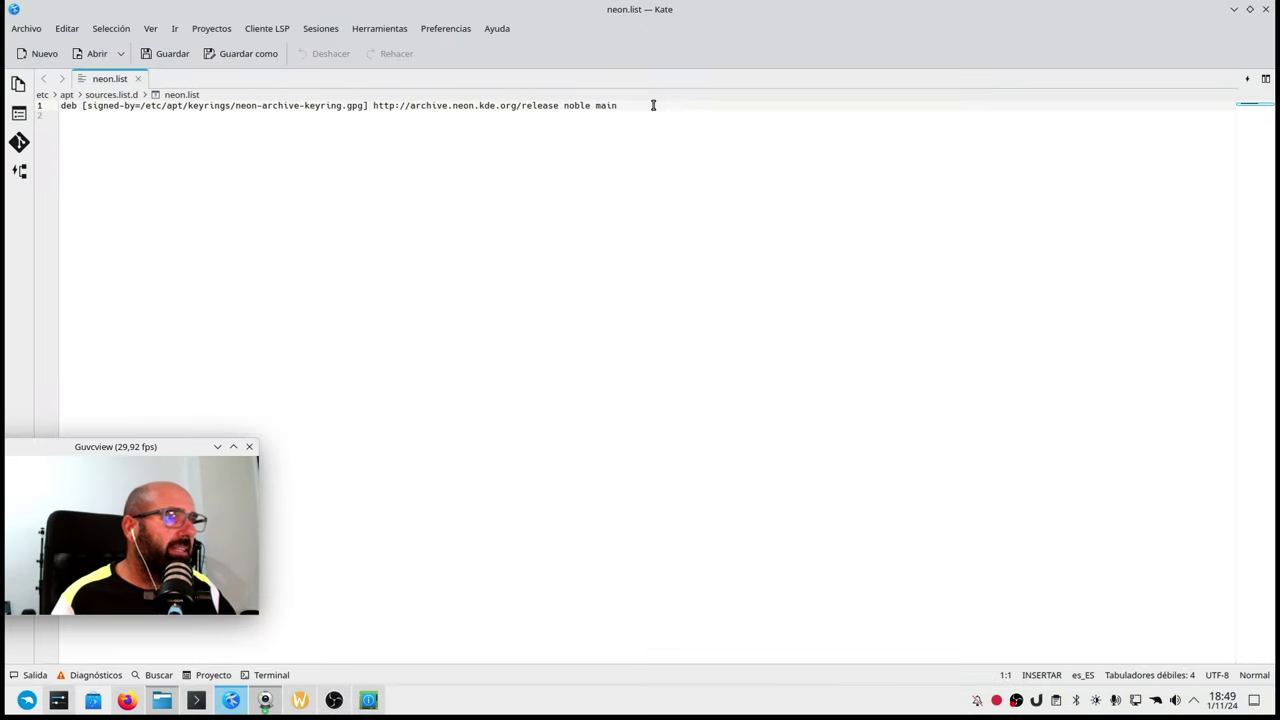
drag(653, 105, 563, 106)
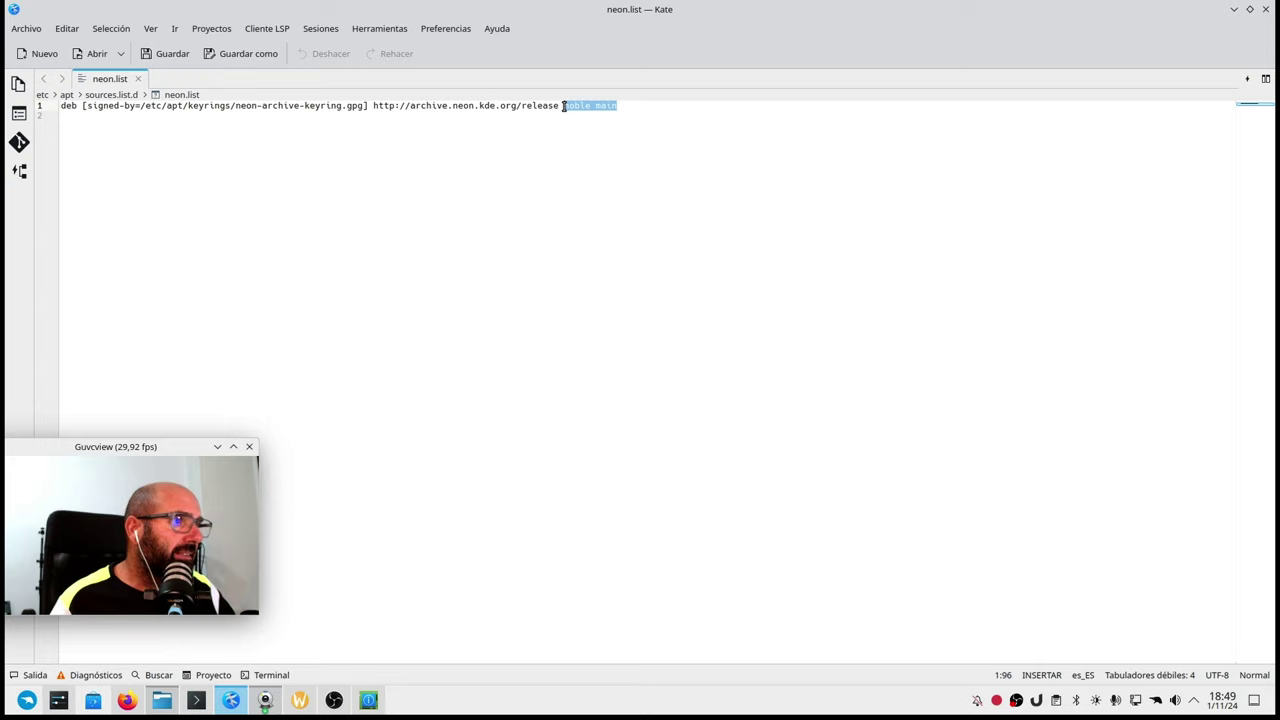
click(614, 191)
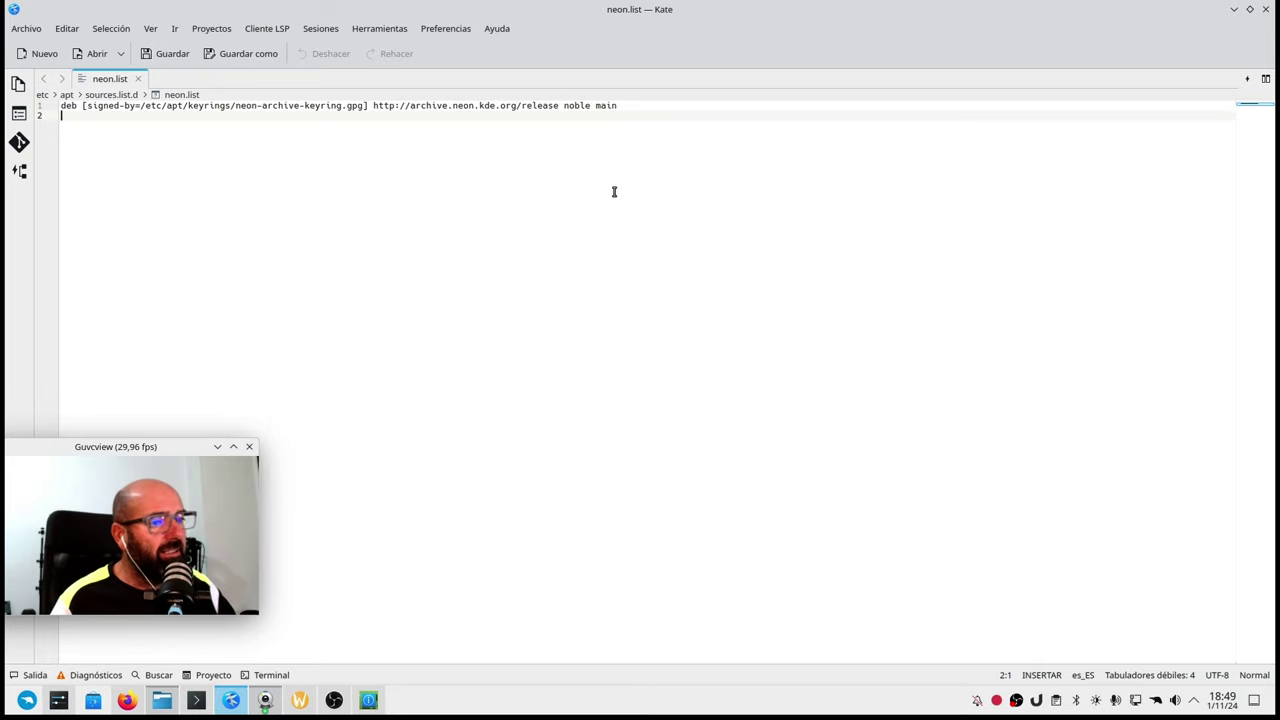
click(1265, 9)
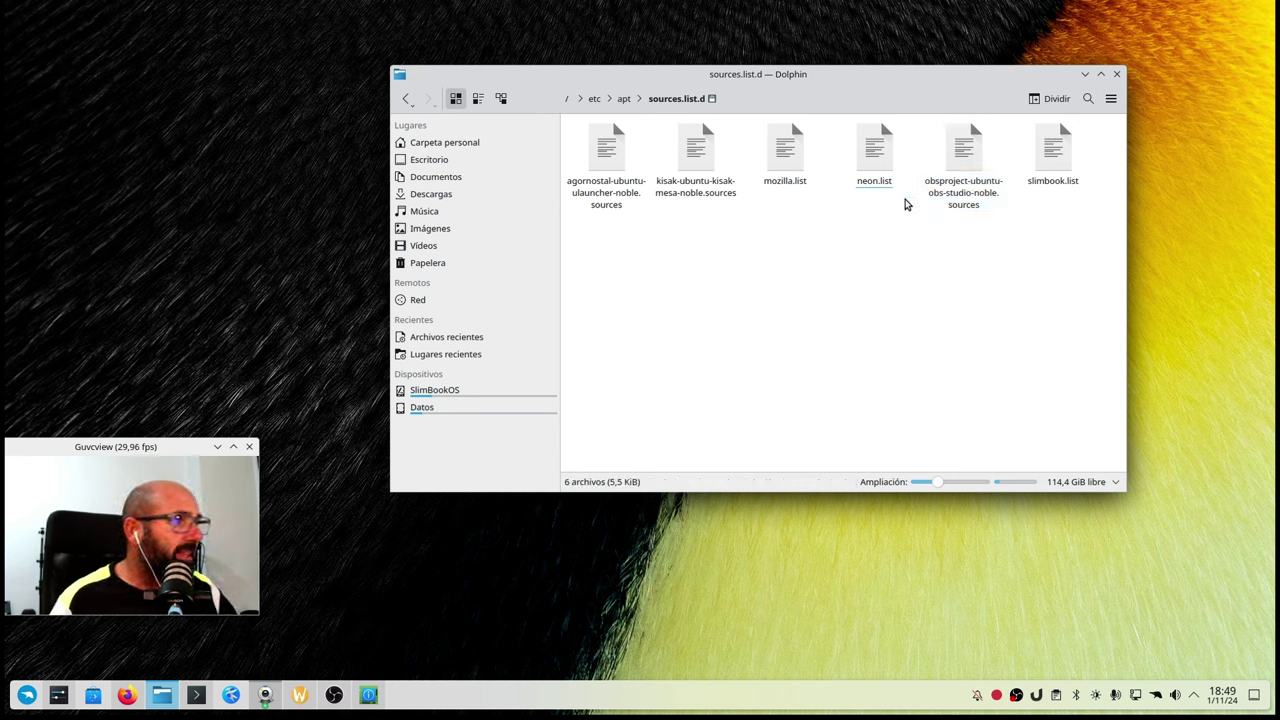
- Open slimbook.list with Kate, highlight all the Slimbook archive repository lines to review them, and close the editor
click(1050, 168)
right_click(1050, 168)
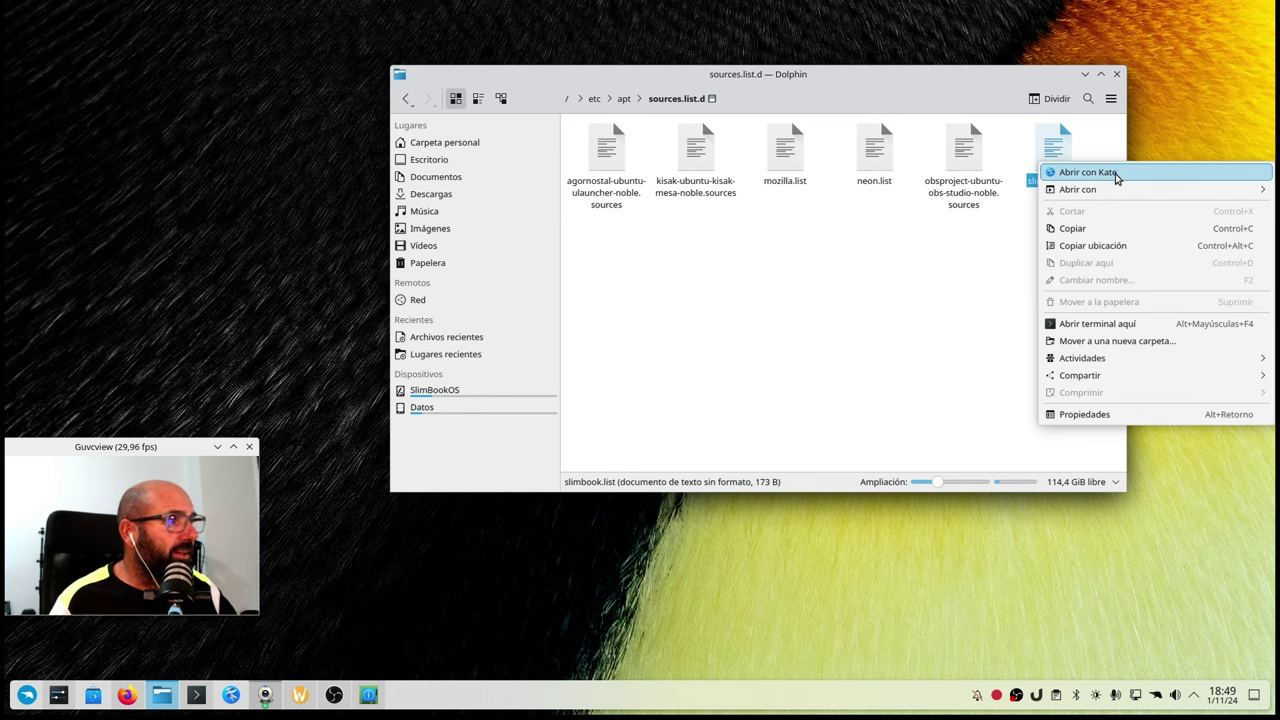
click(1112, 176)
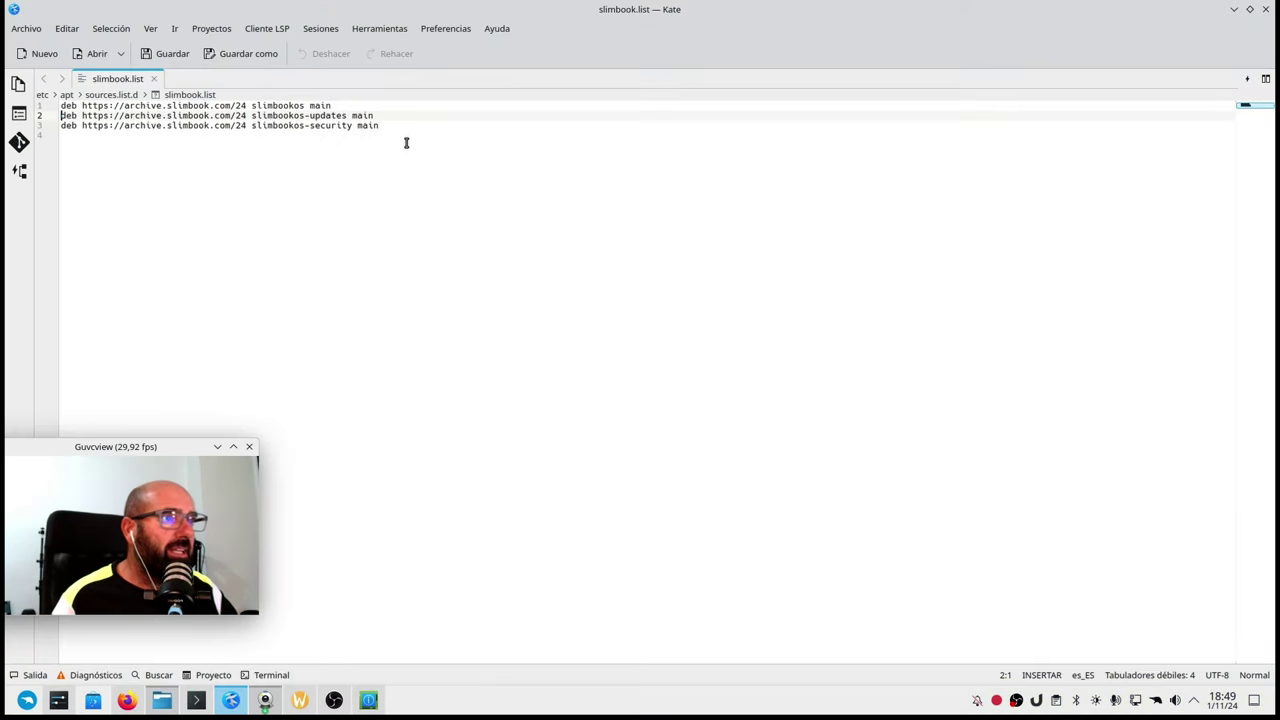
drag(407, 143, 54, 99)
click(129, 208)
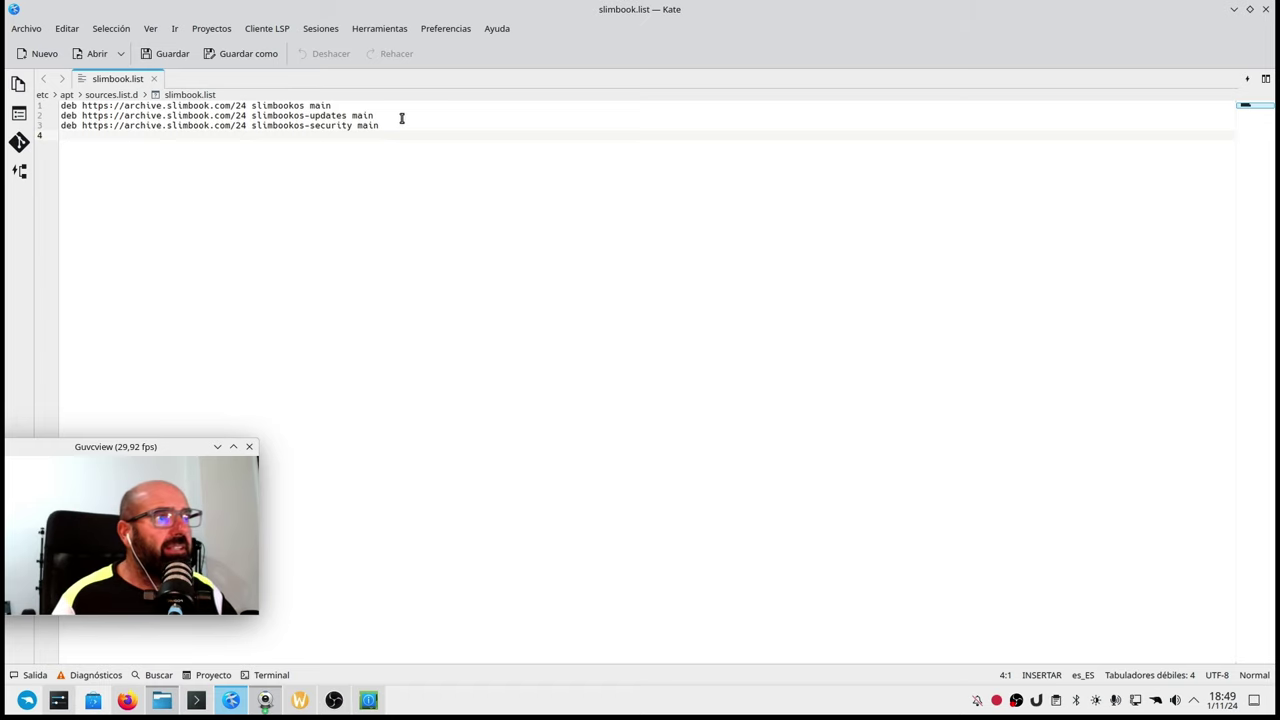
key(ctrl+a)
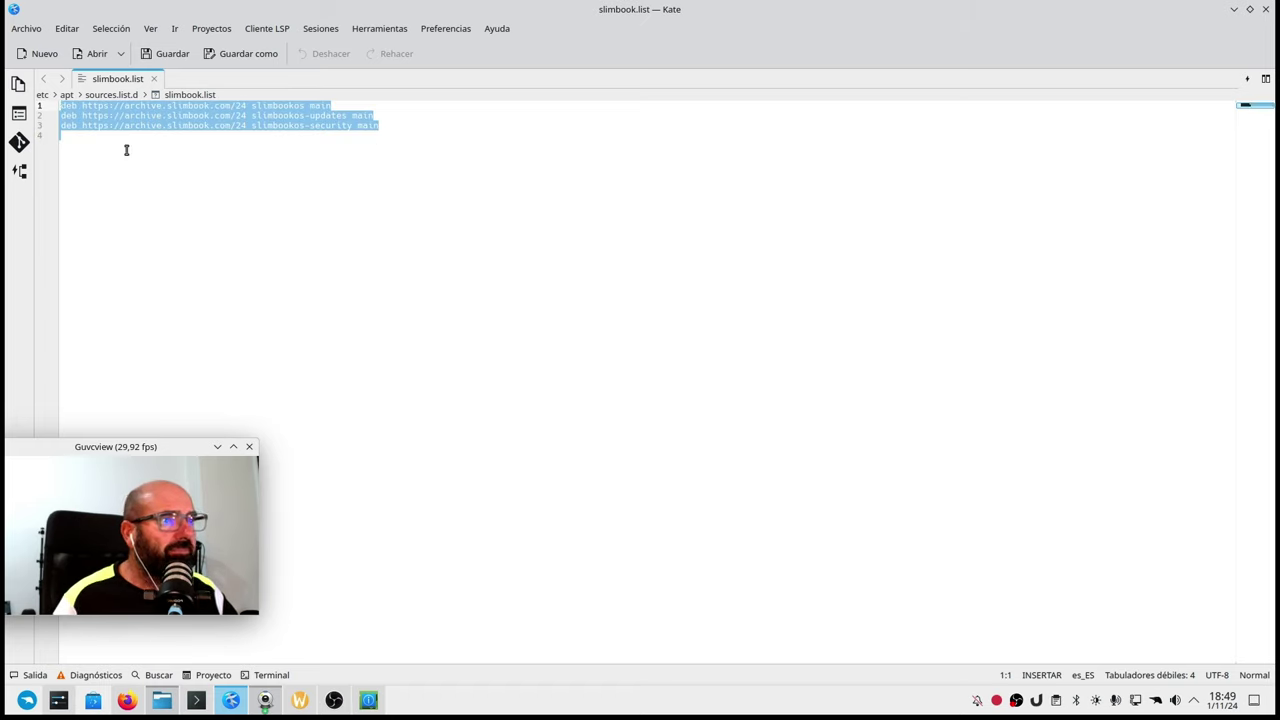
click(269, 196)
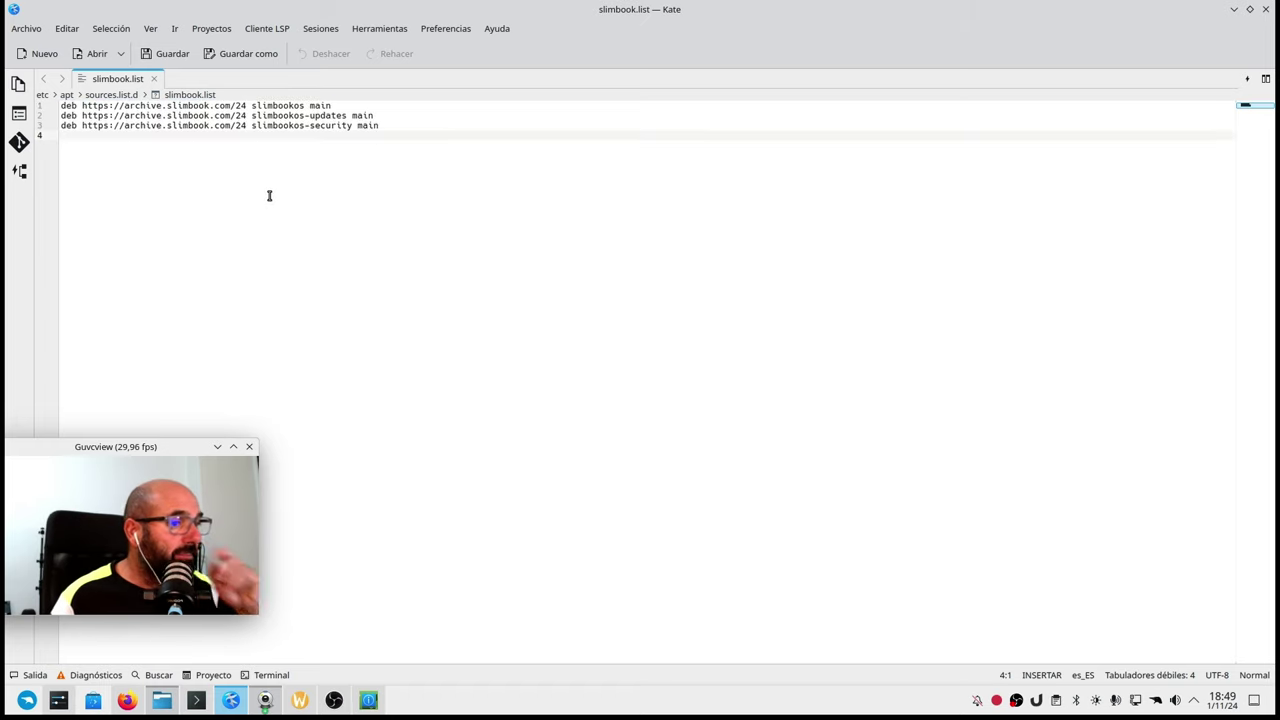
click(1265, 9)
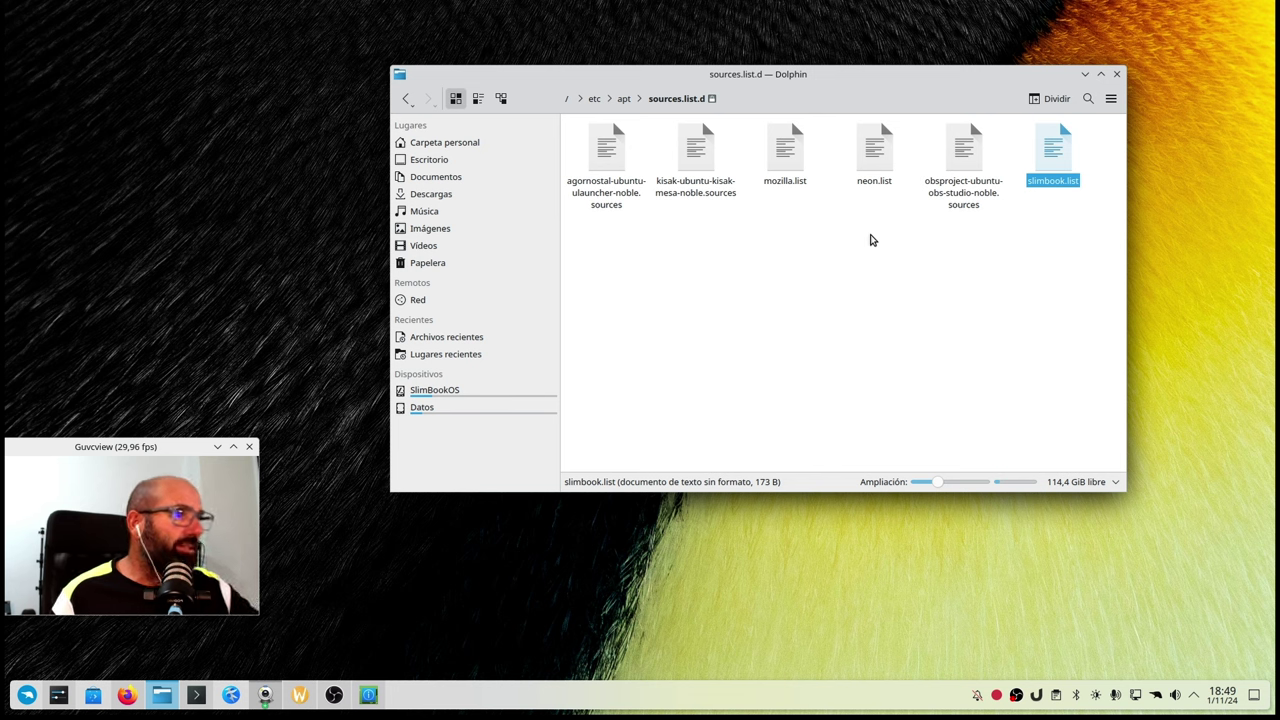
- Rename the Documents folder in the personal folder to Documentos
click(460, 144)
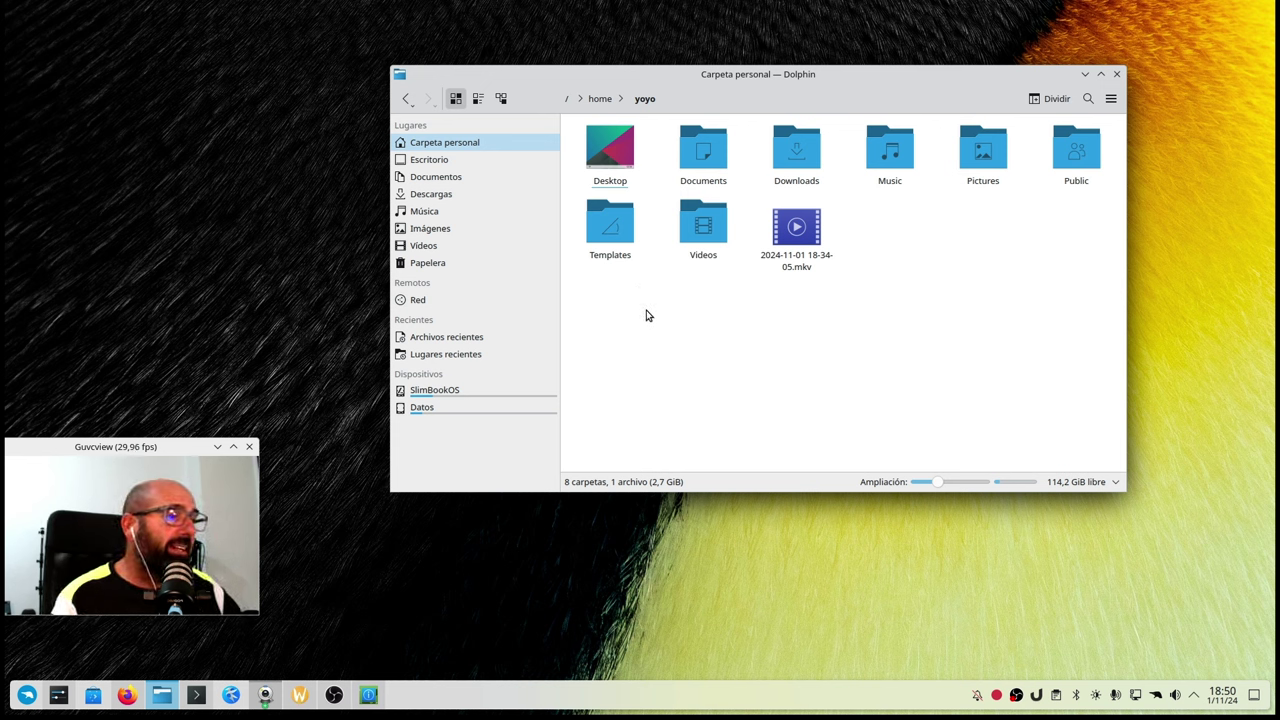
click(705, 157)
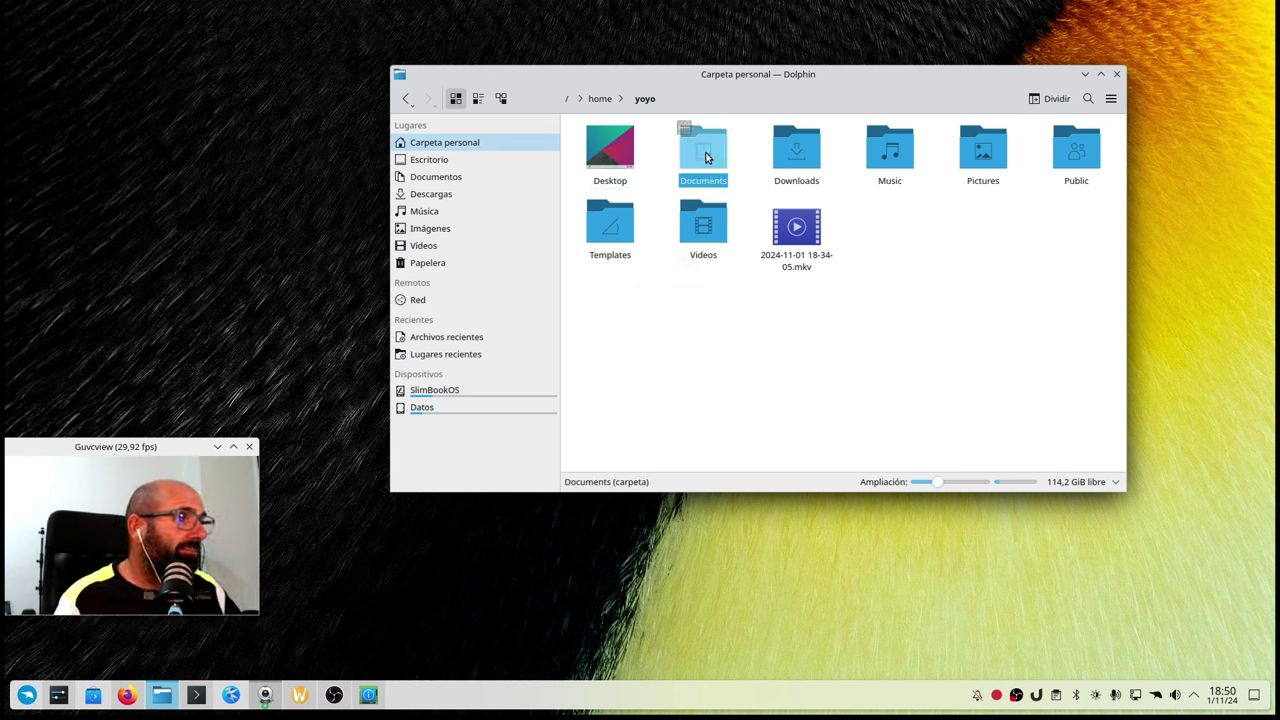
right_click(705, 157)
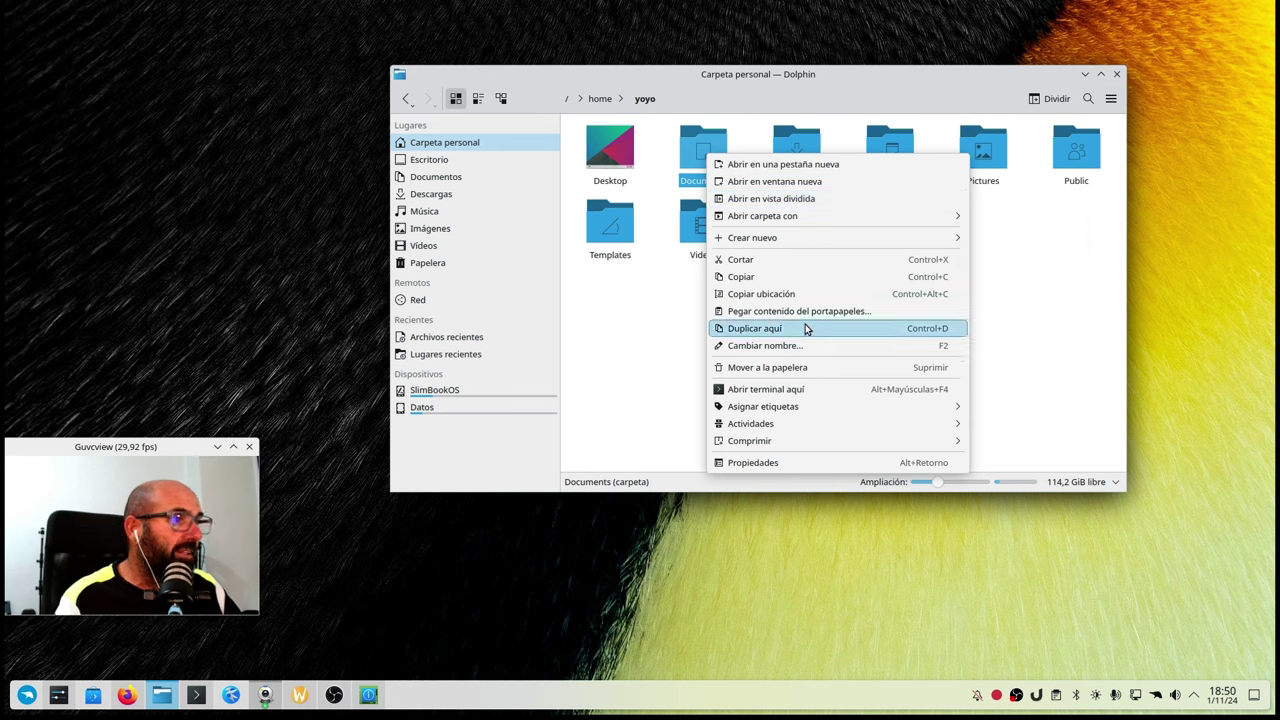
key(Escape)
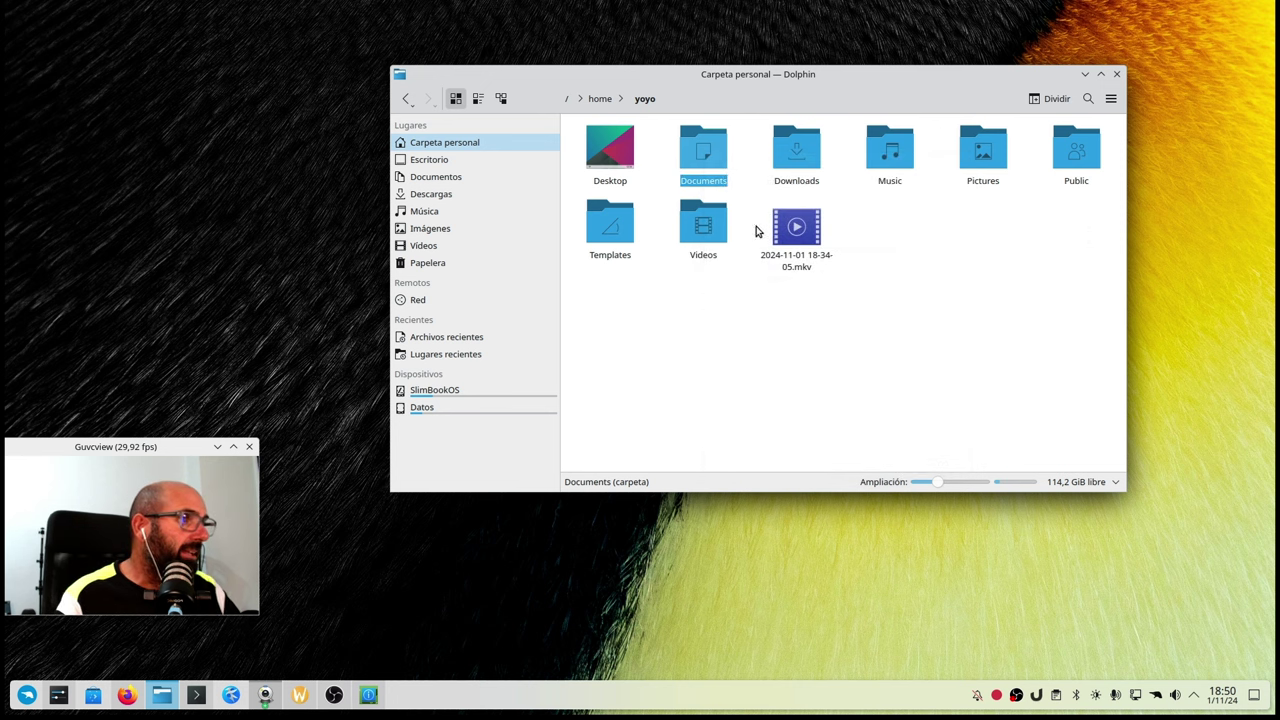
key(Escape)
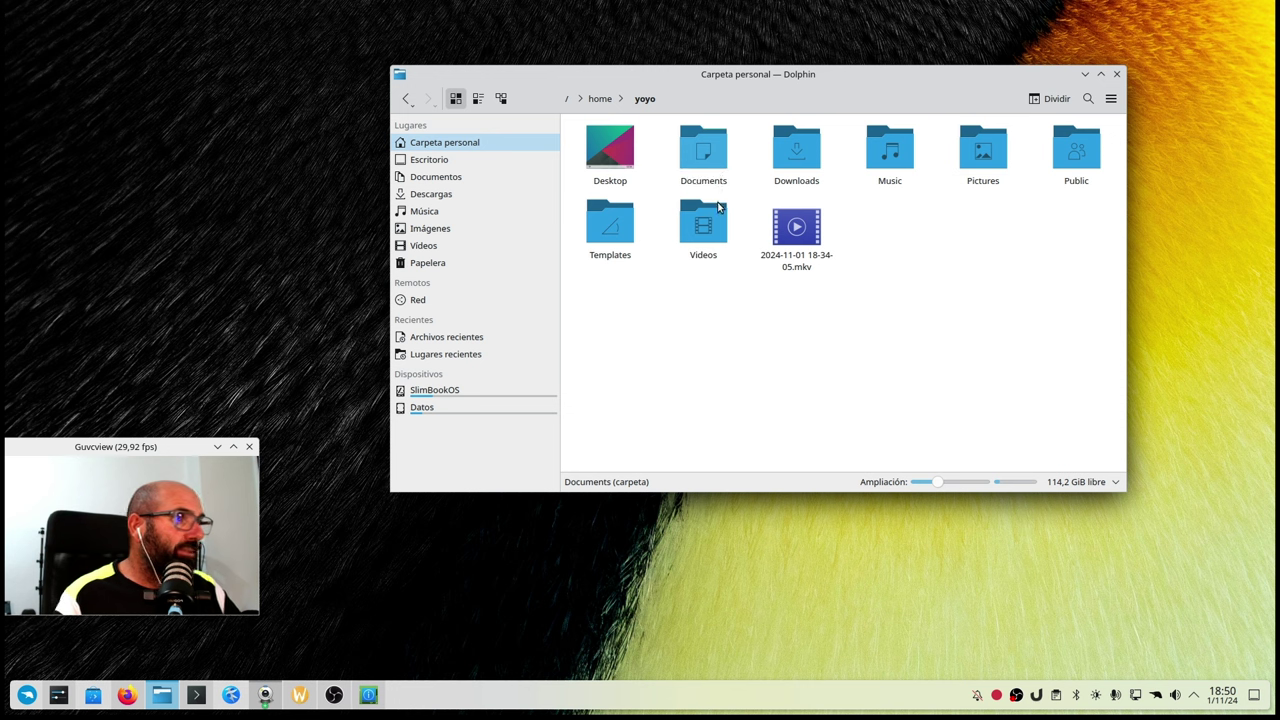
text(o)
key(Return)
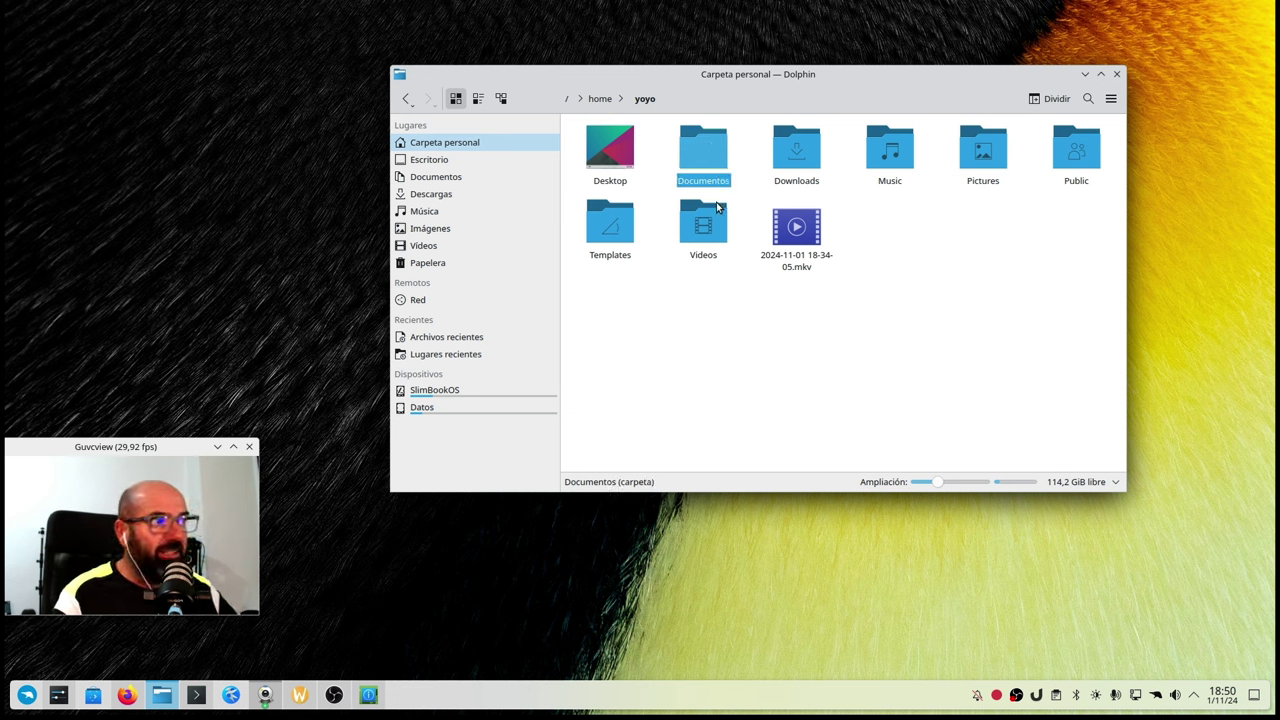
click(691, 371)
- Rename the Downloads folder in the personal folder to Descargas
click(810, 157)
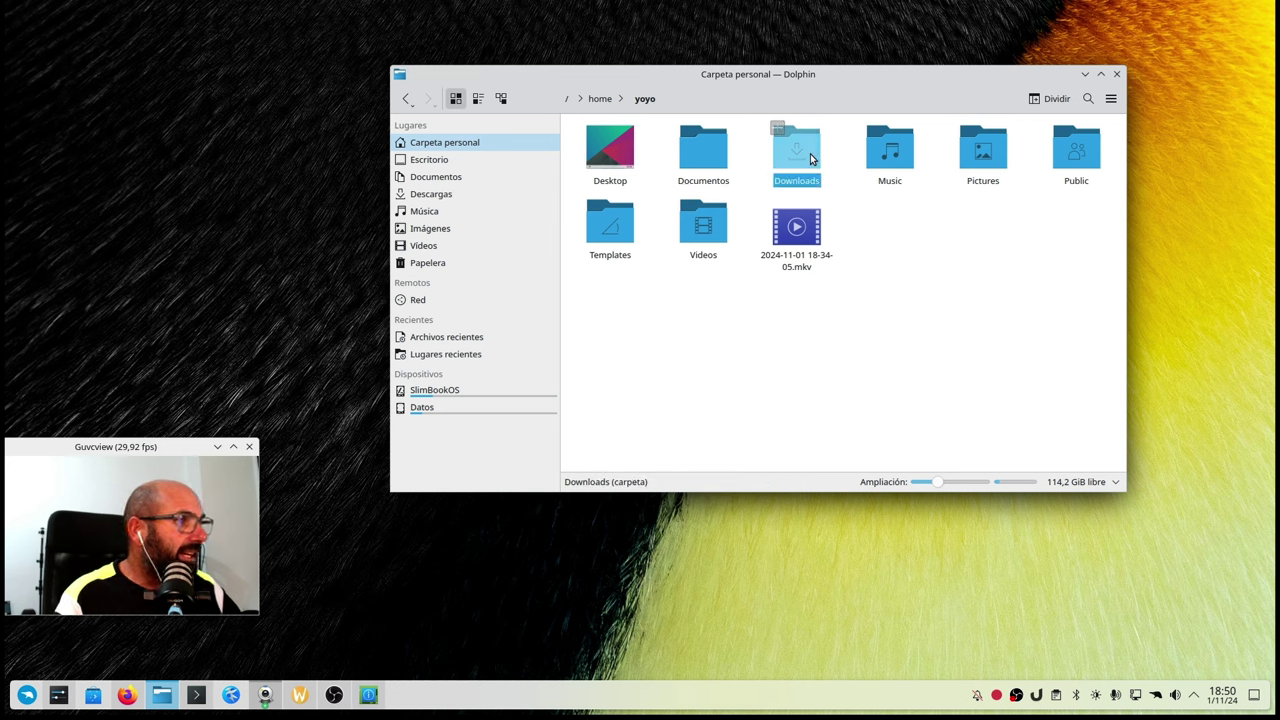
right_click(811, 158)
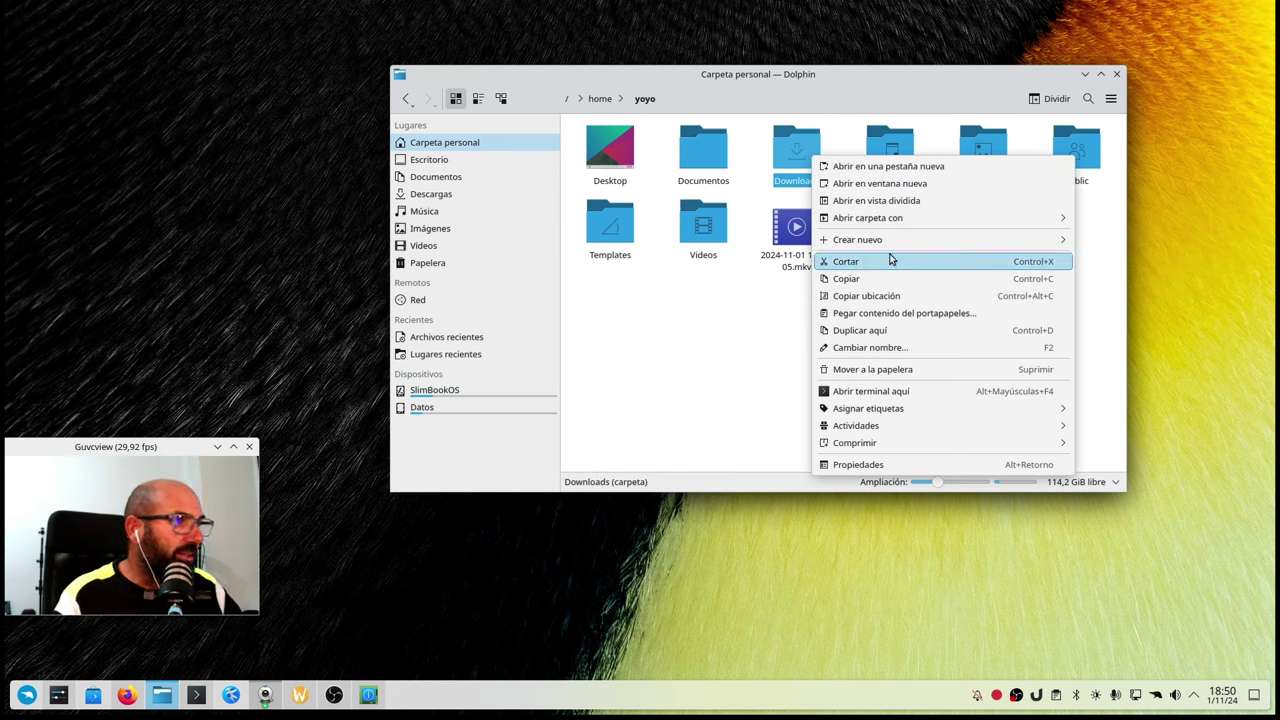
click(886, 350)
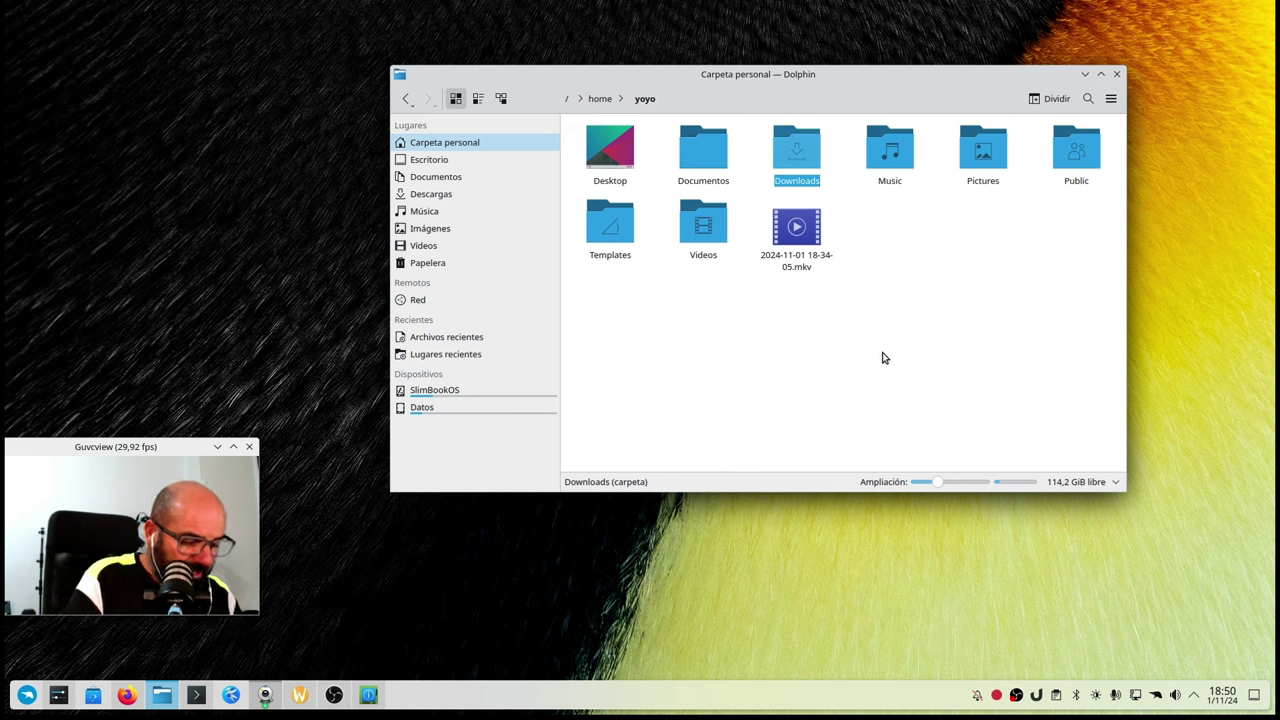
text(Descar)
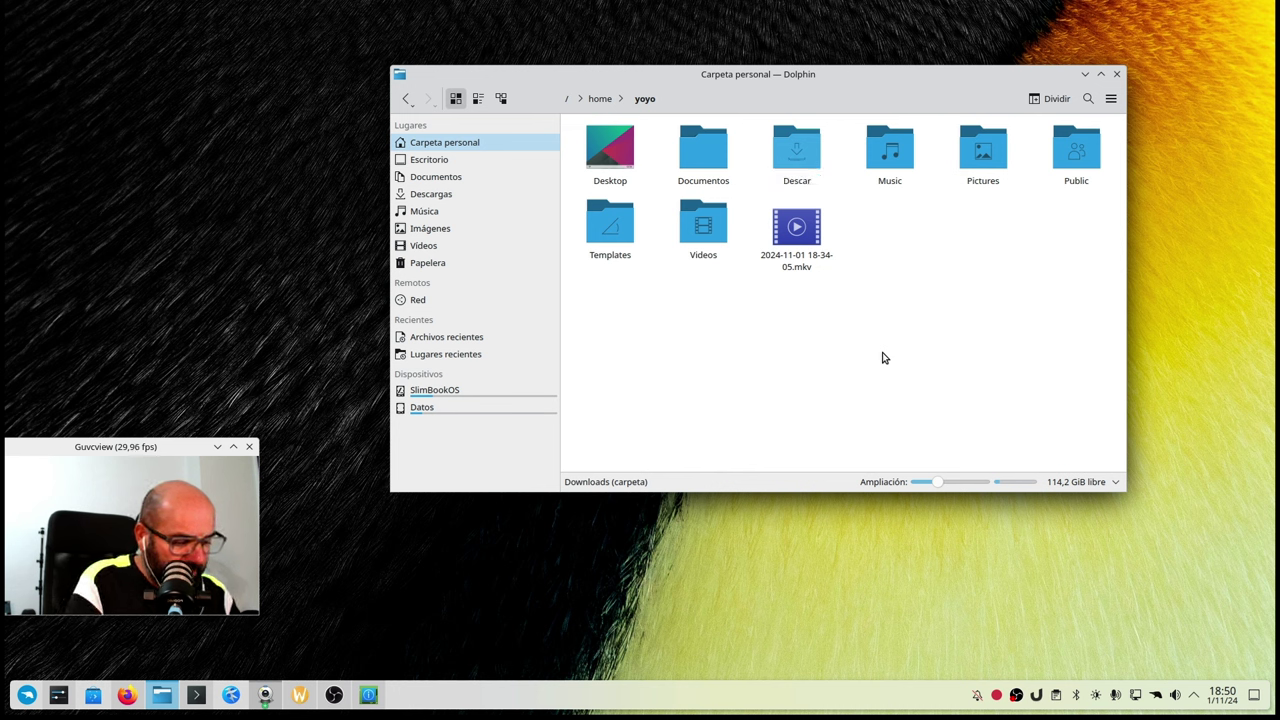
text(gas)
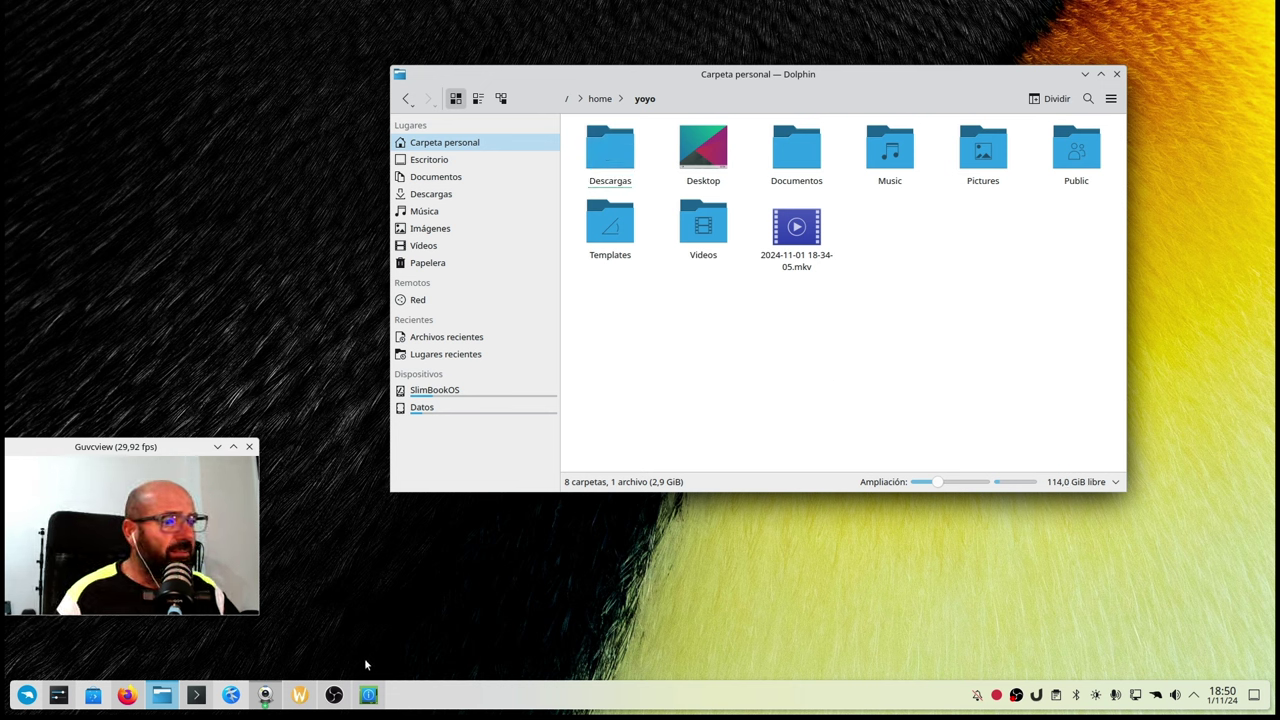
- Switch to Preferencias del sistema and, in the session's Ubicaciones settings, set the documents folder to the Documentos folder in the user's home
click(60, 695)
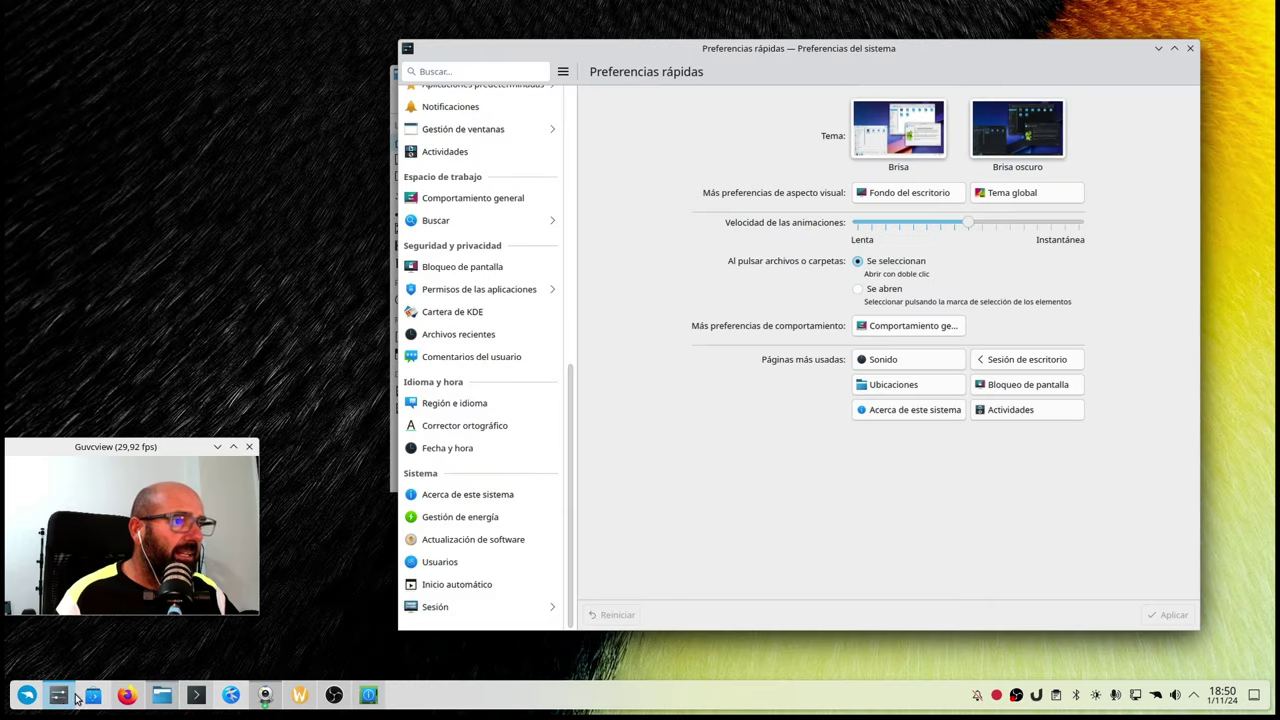
drag(737, 57, 795, 45)
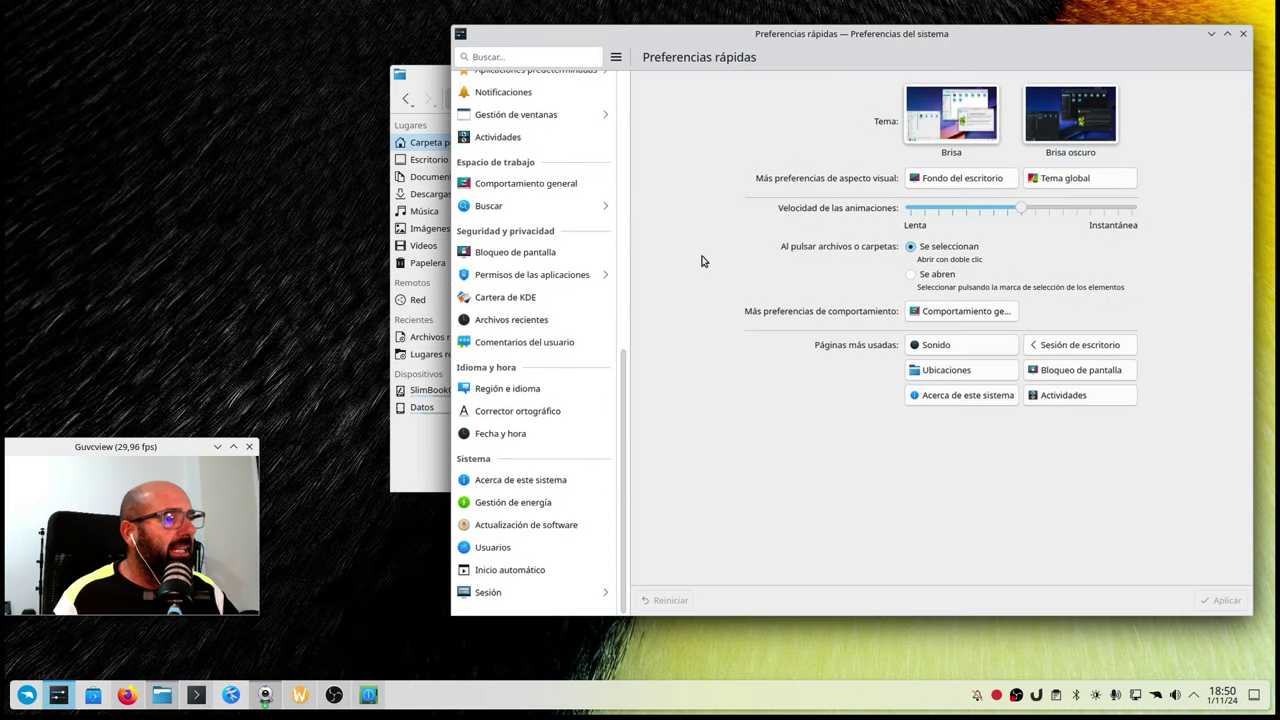
click(560, 593)
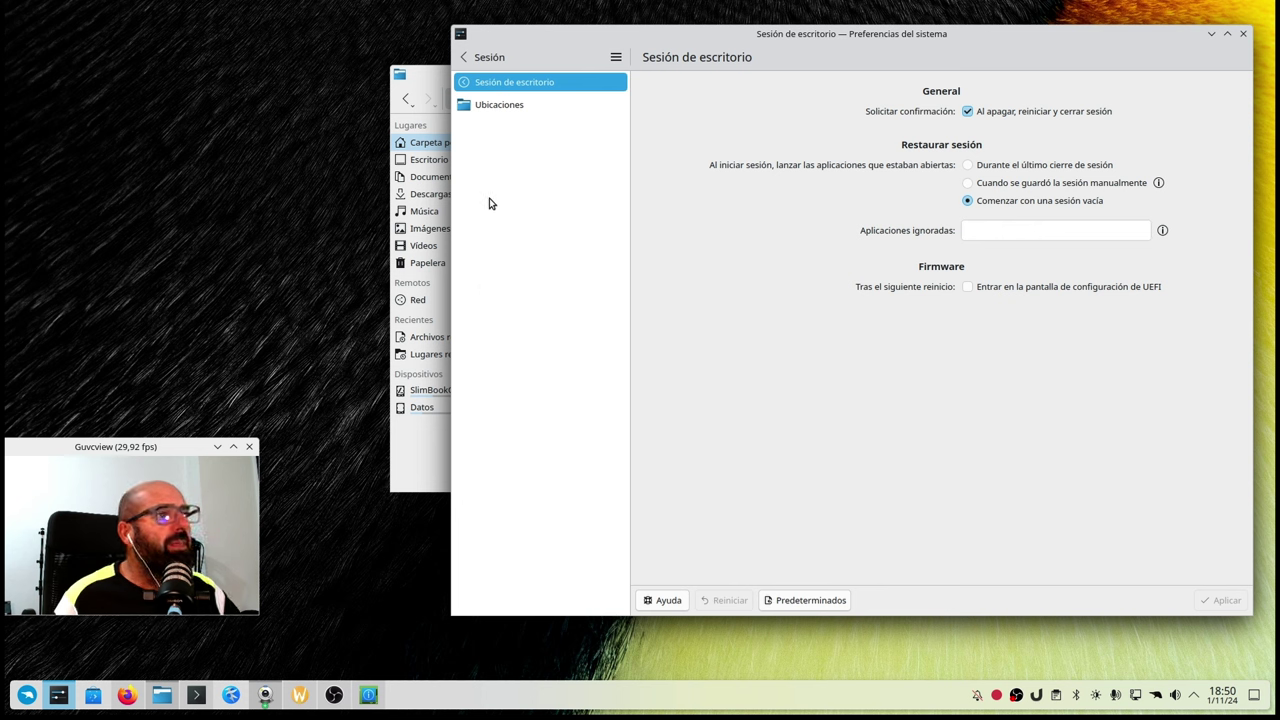
click(492, 105)
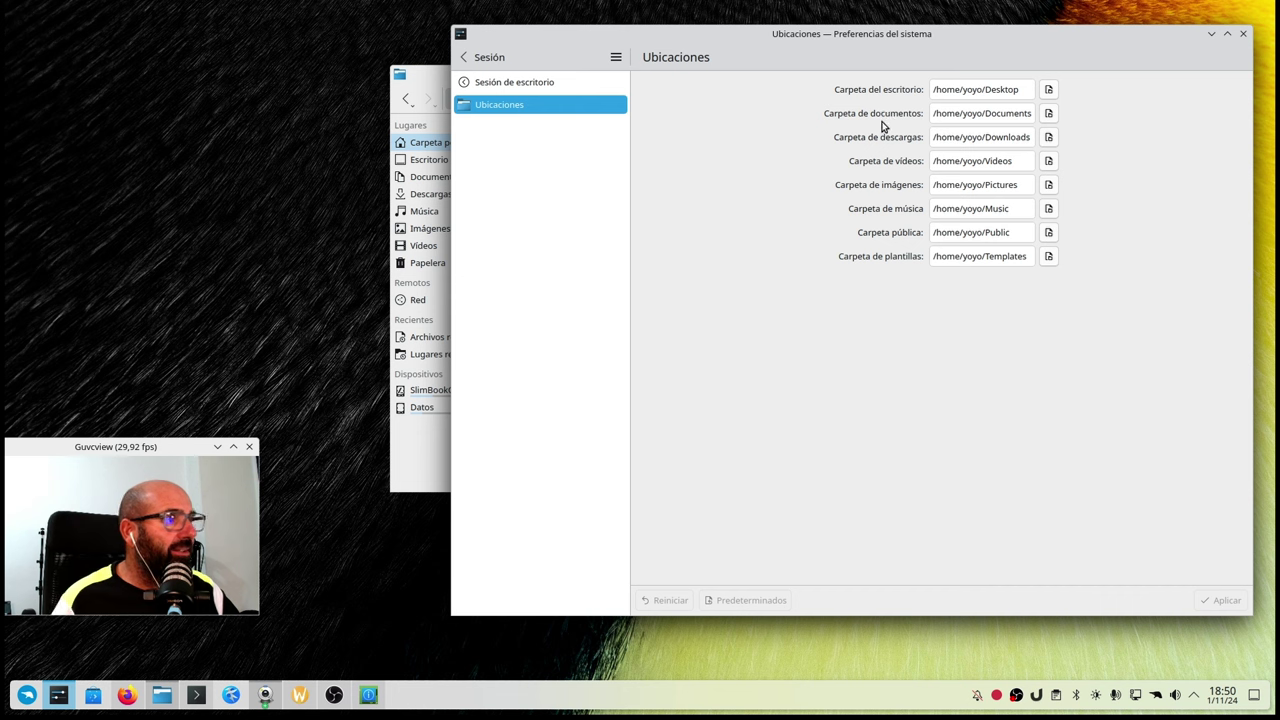
click(1049, 114)
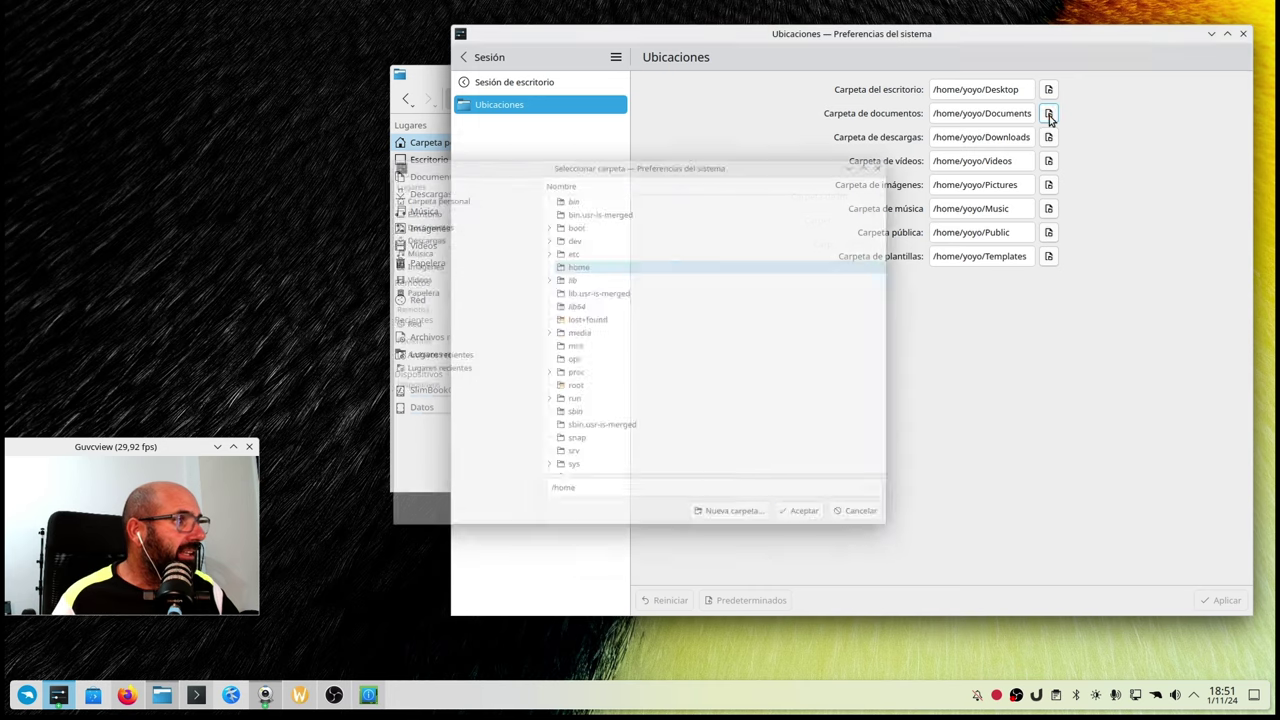
click(636, 317)
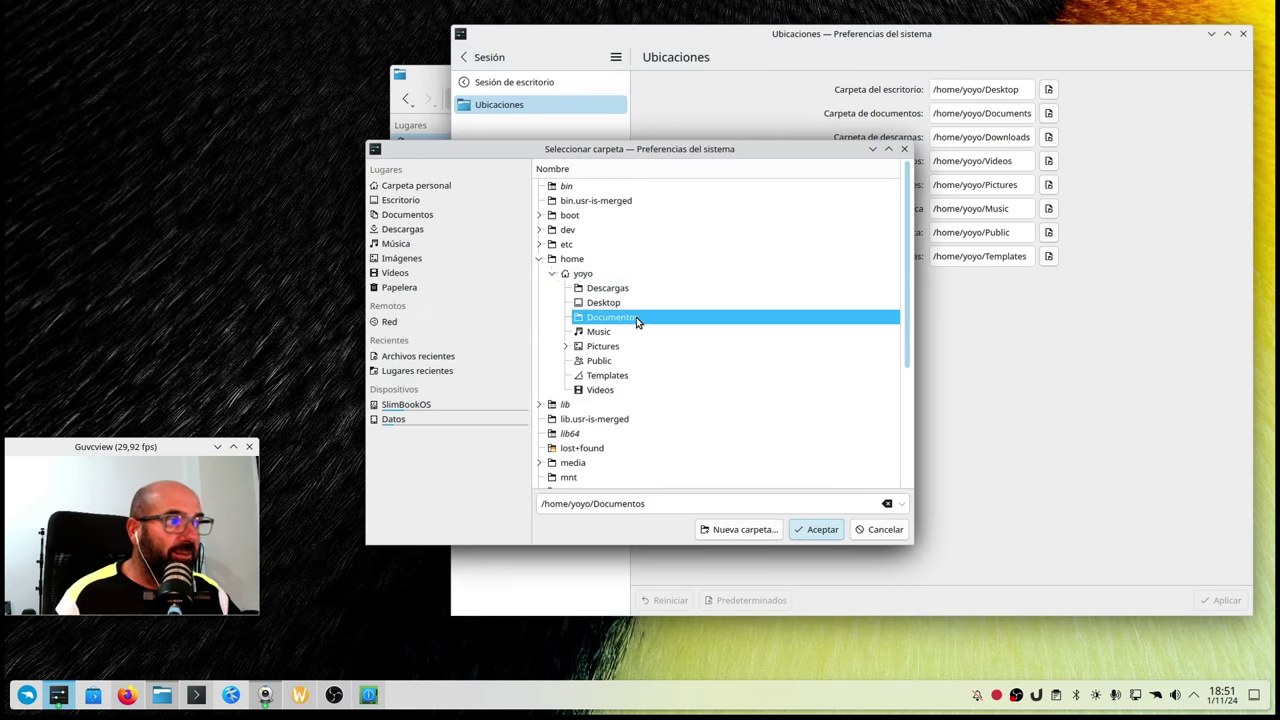
click(822, 530)
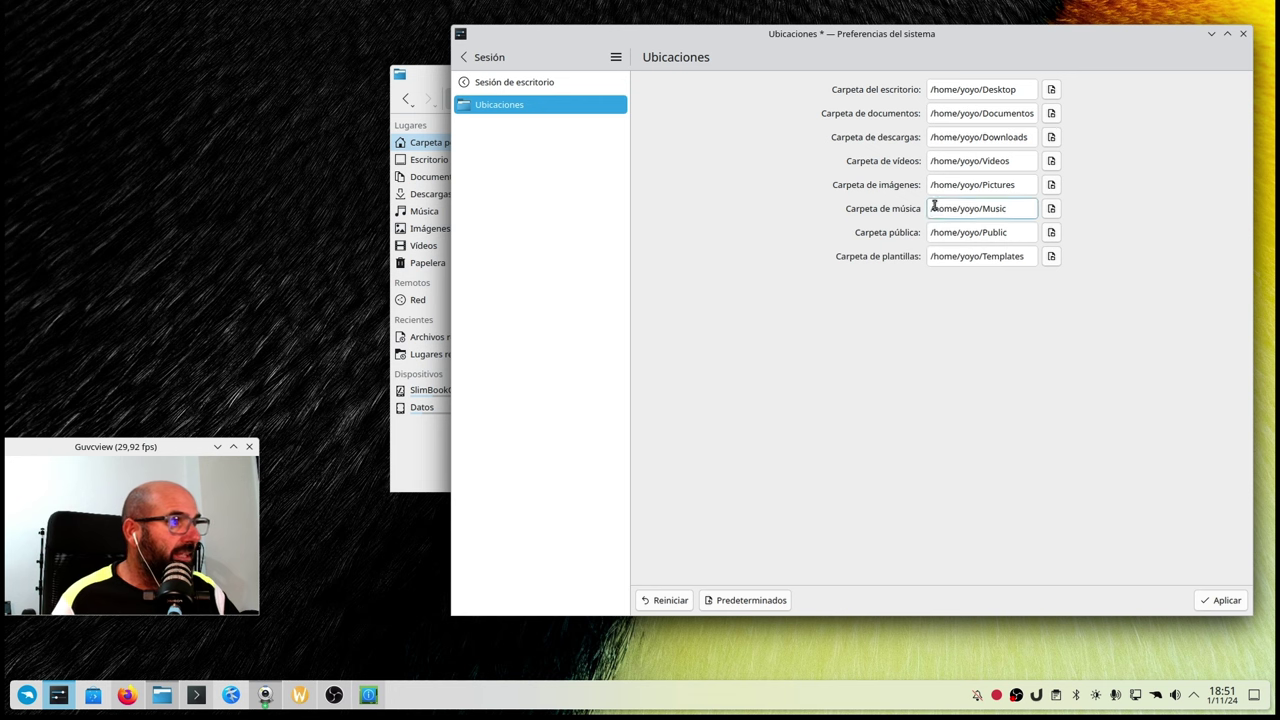
- Set the downloads folder location to the Descargas folder in the user's home, apply the location changes and minimise the preferences window
click(1051, 137)
click(632, 291)
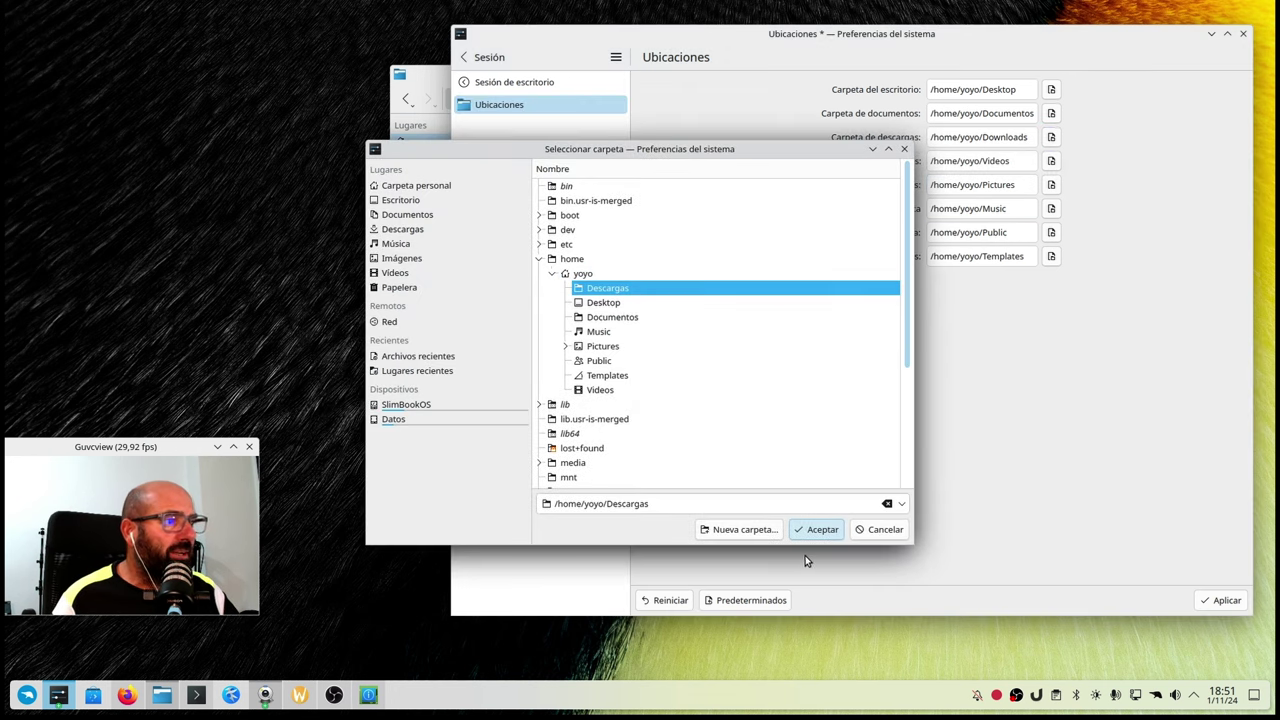
click(822, 530)
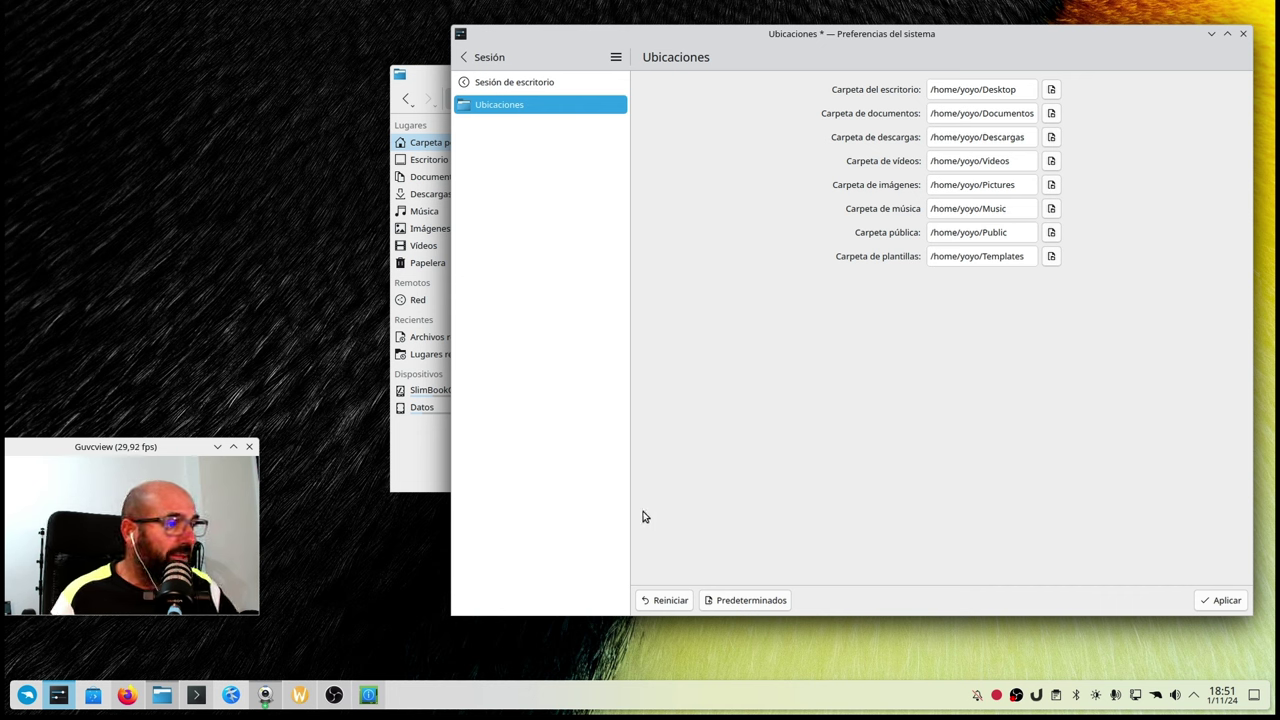
click(1222, 604)
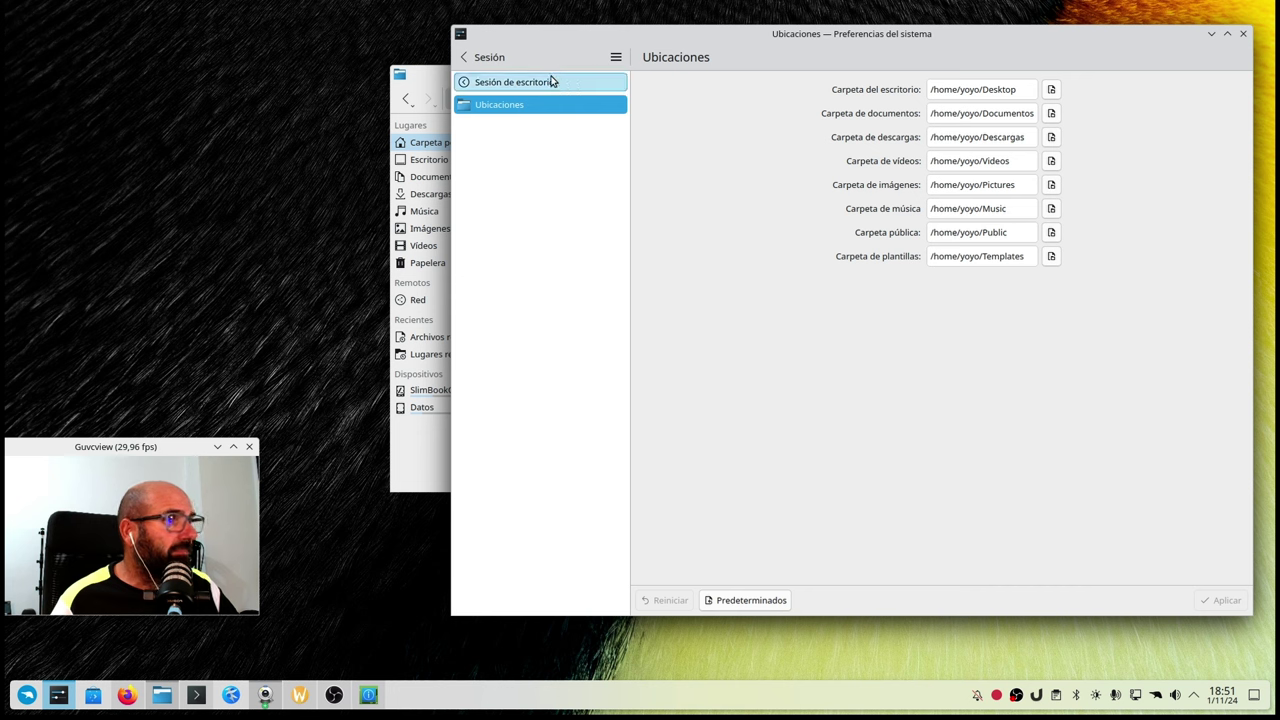
click(480, 57)
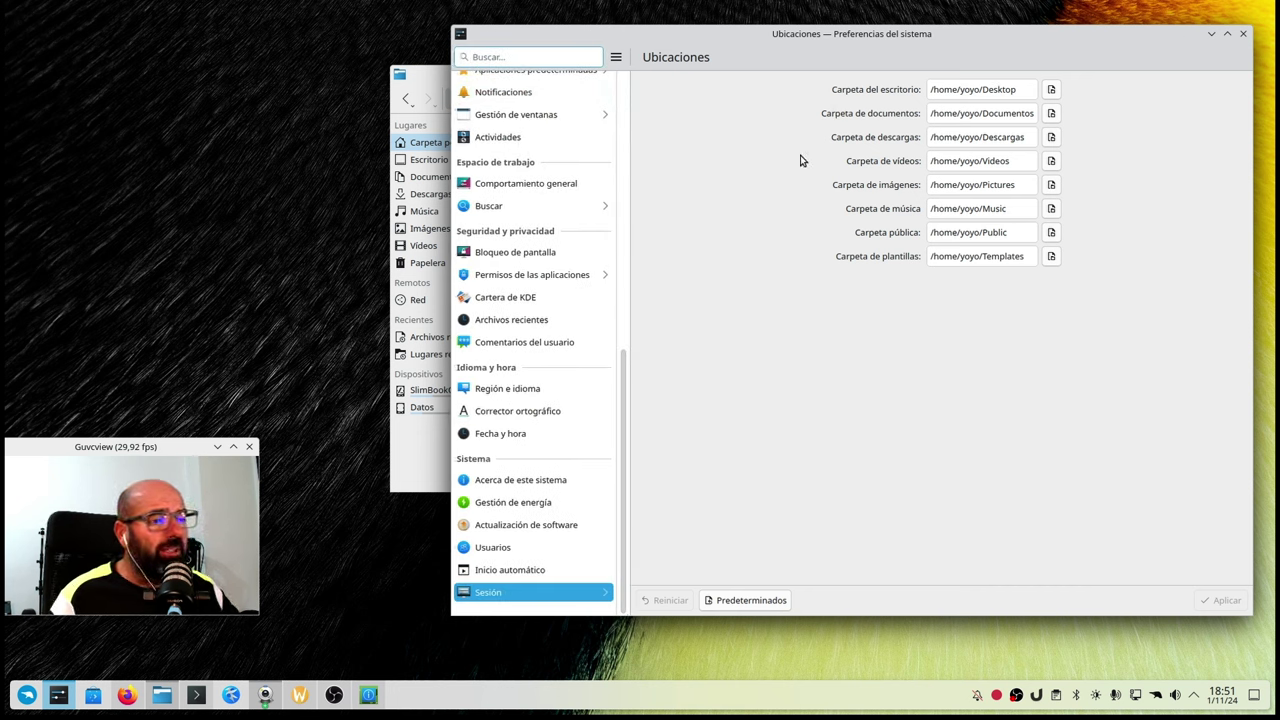
click(1211, 34)
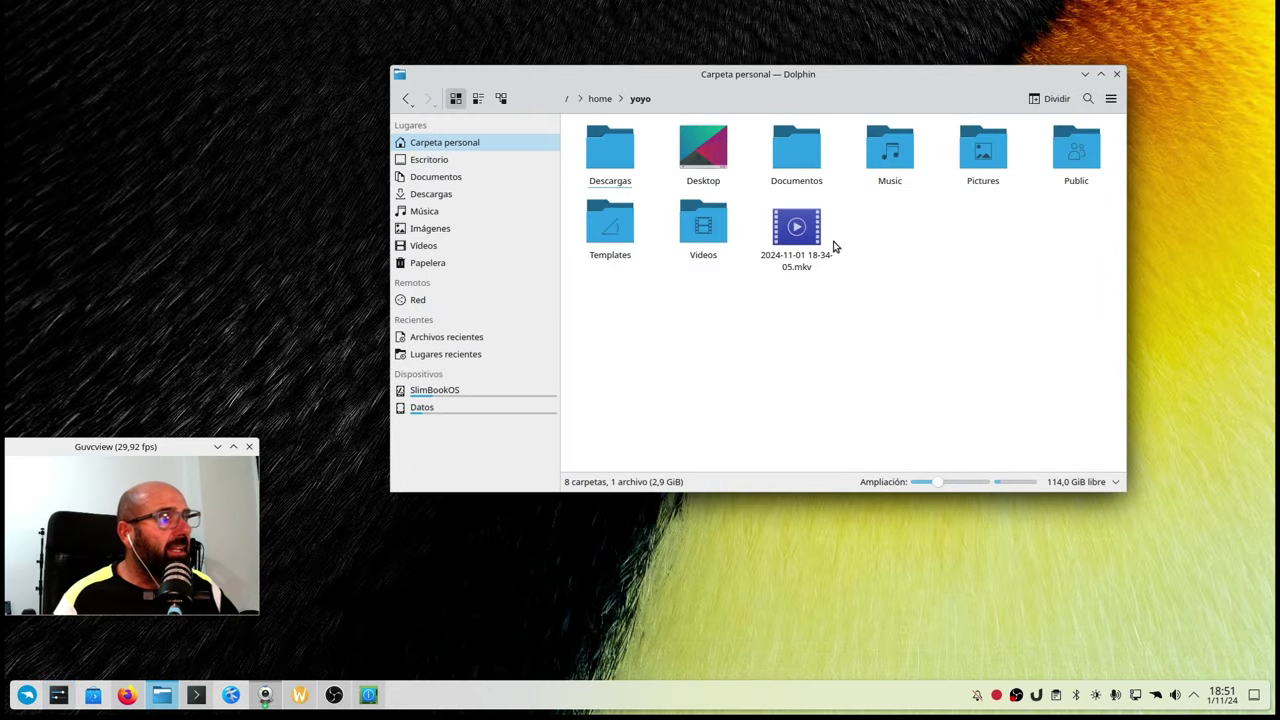
- Check that the Documentos folder and the Documentos place both open the same location, and return to the personal folder
double_click(806, 163)
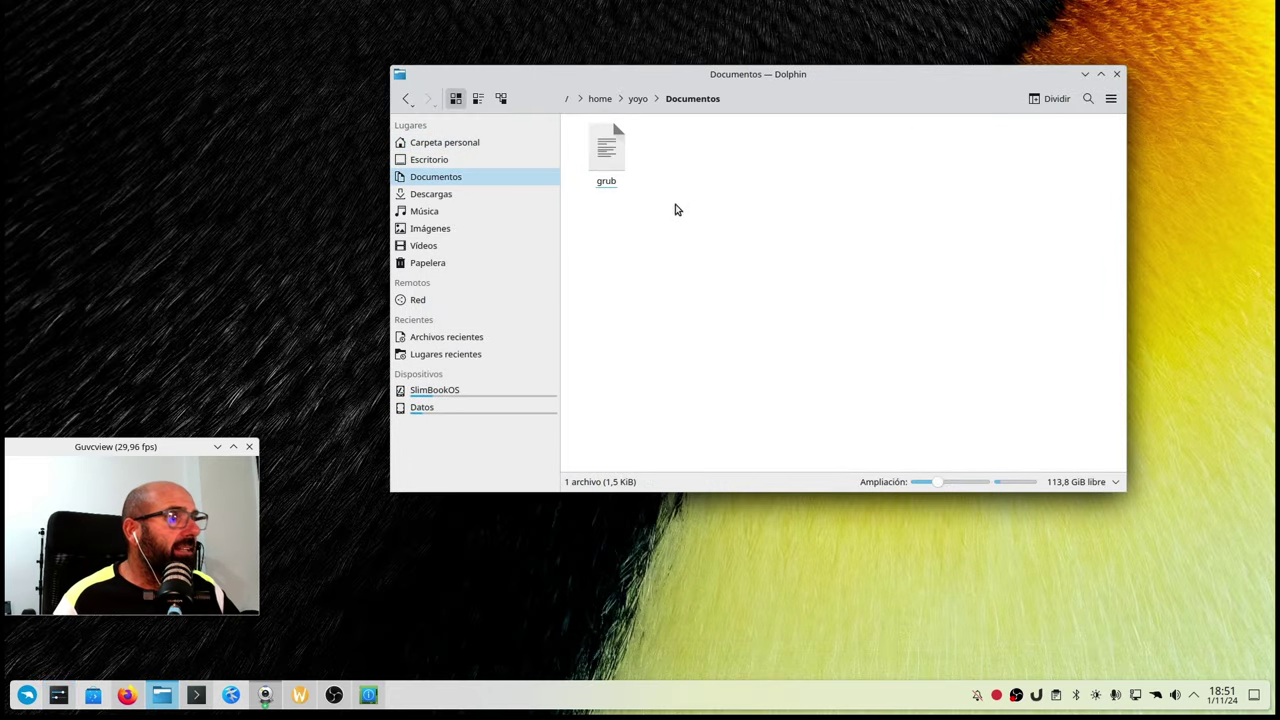
click(636, 99)
click(470, 177)
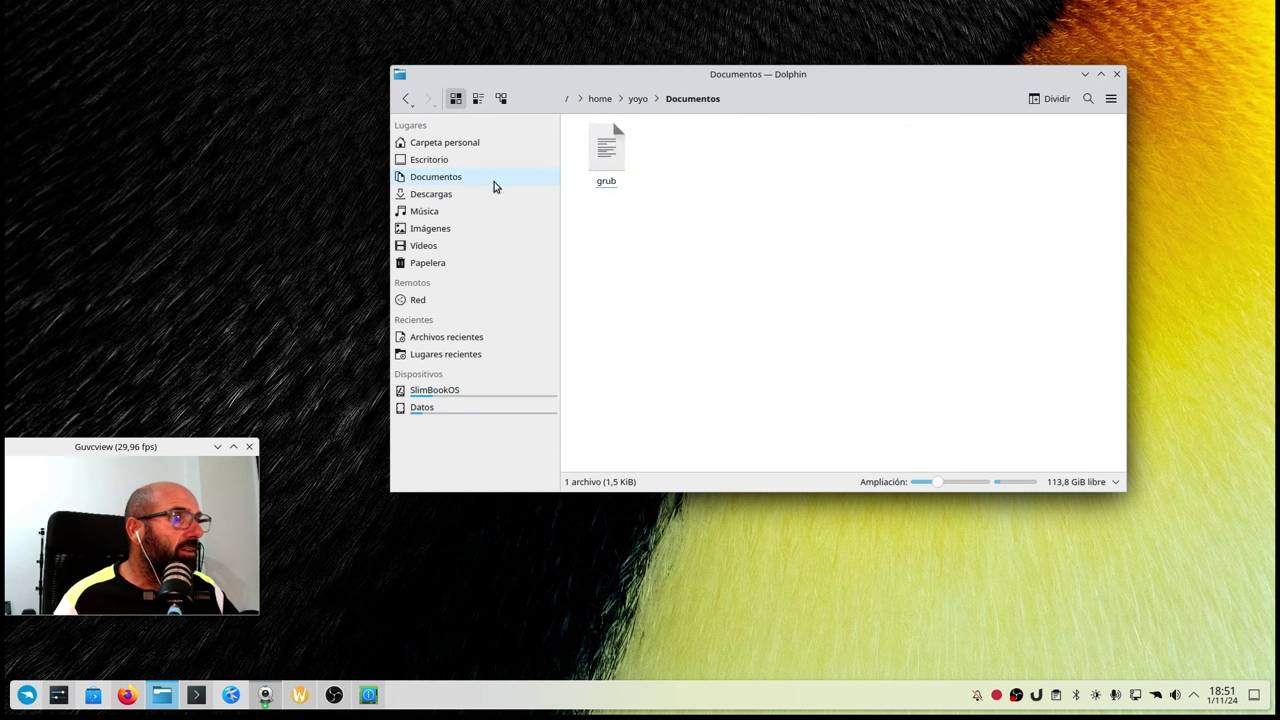
click(638, 99)
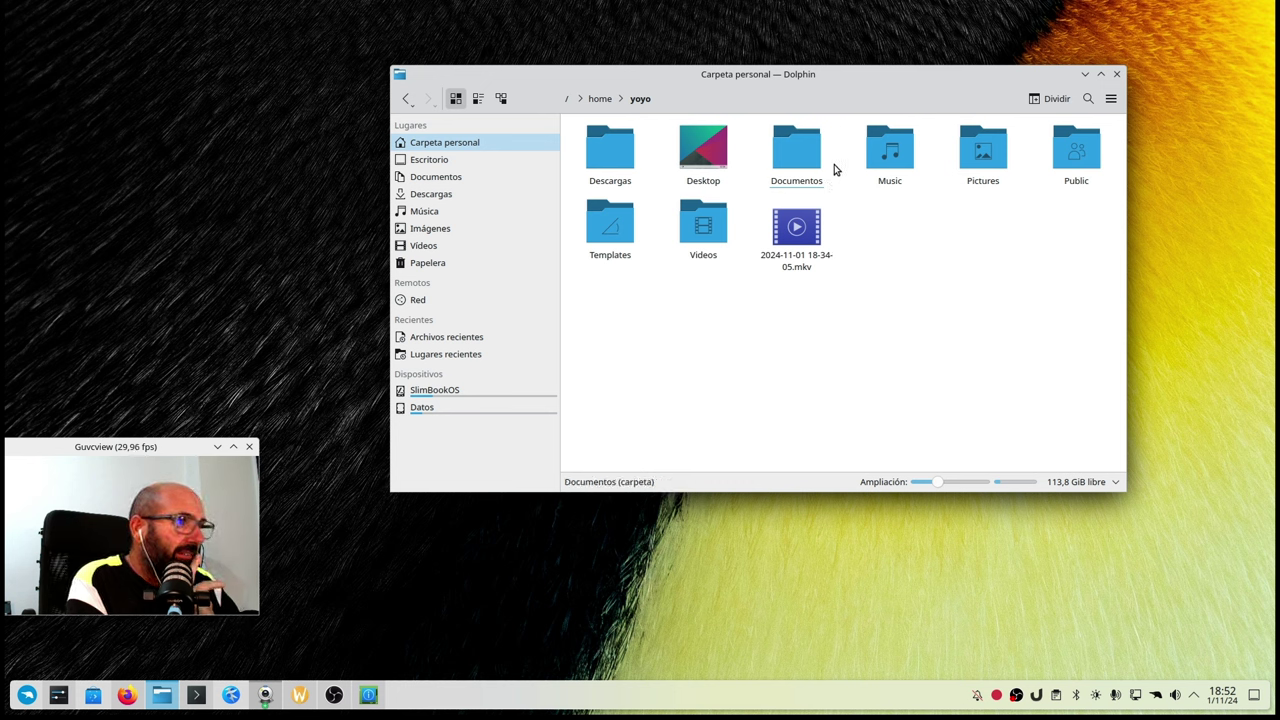
- Open Captura de pantalla_20241031_200320.png from Capturas de pantalla in Pictures, zoom in on the apt upgrade output, and close the viewer
click(982, 160)
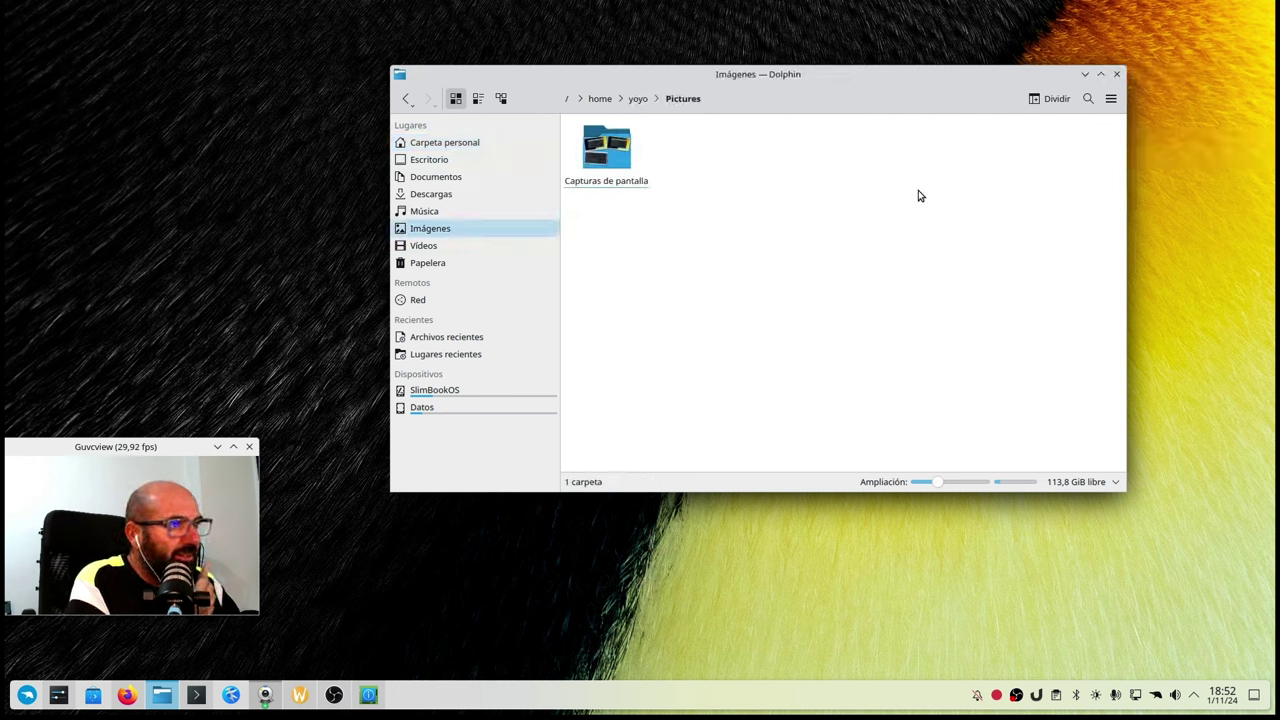
click(618, 150)
click(620, 158)
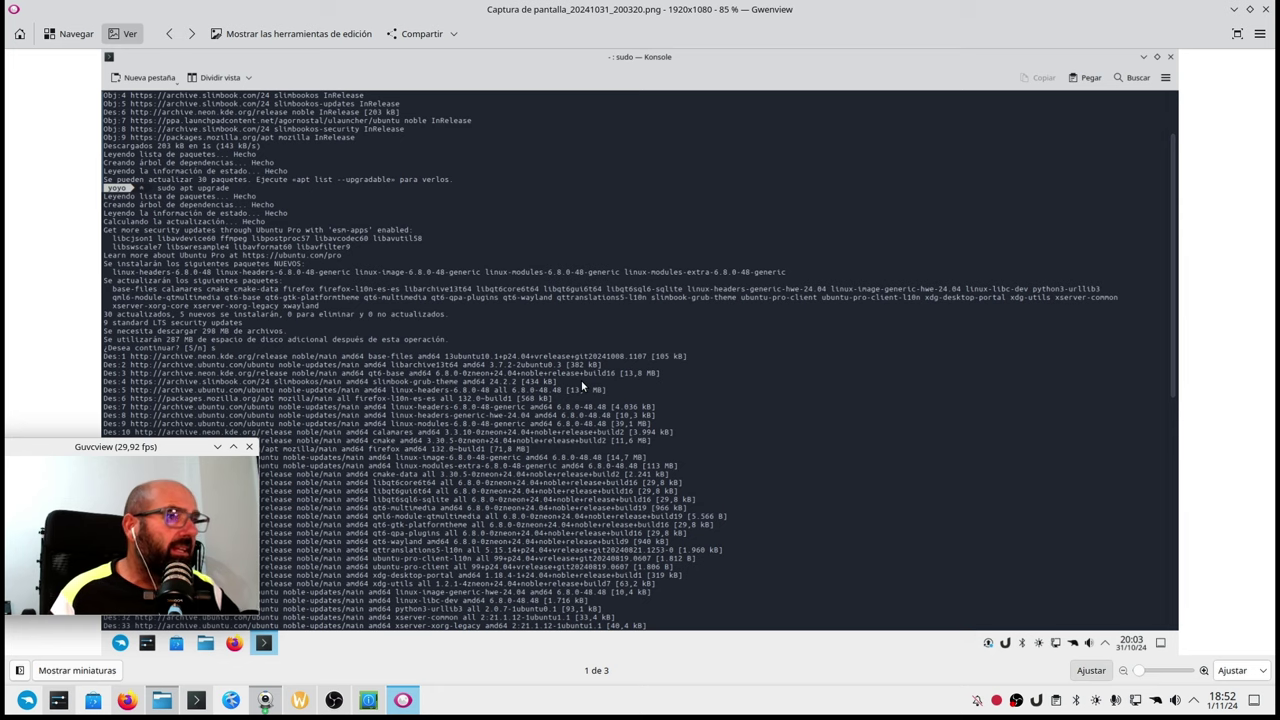
scroll(1141, 672, up, 3)
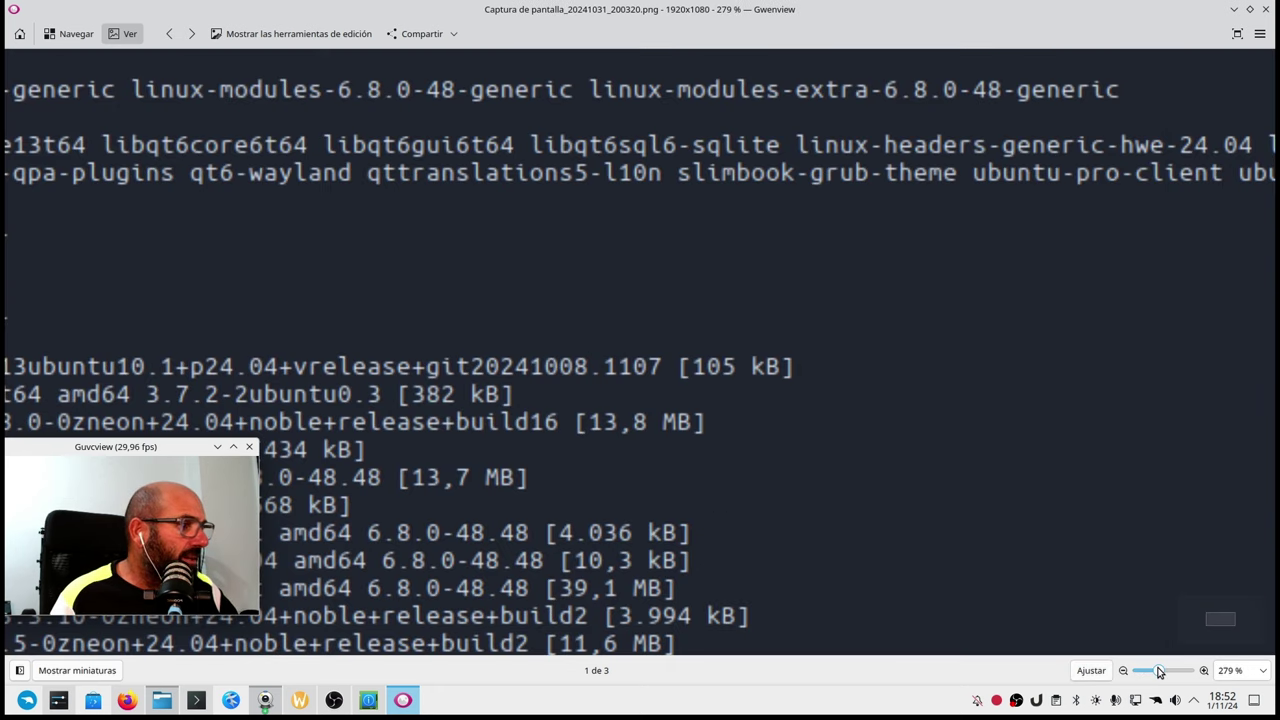
click(1141, 672)
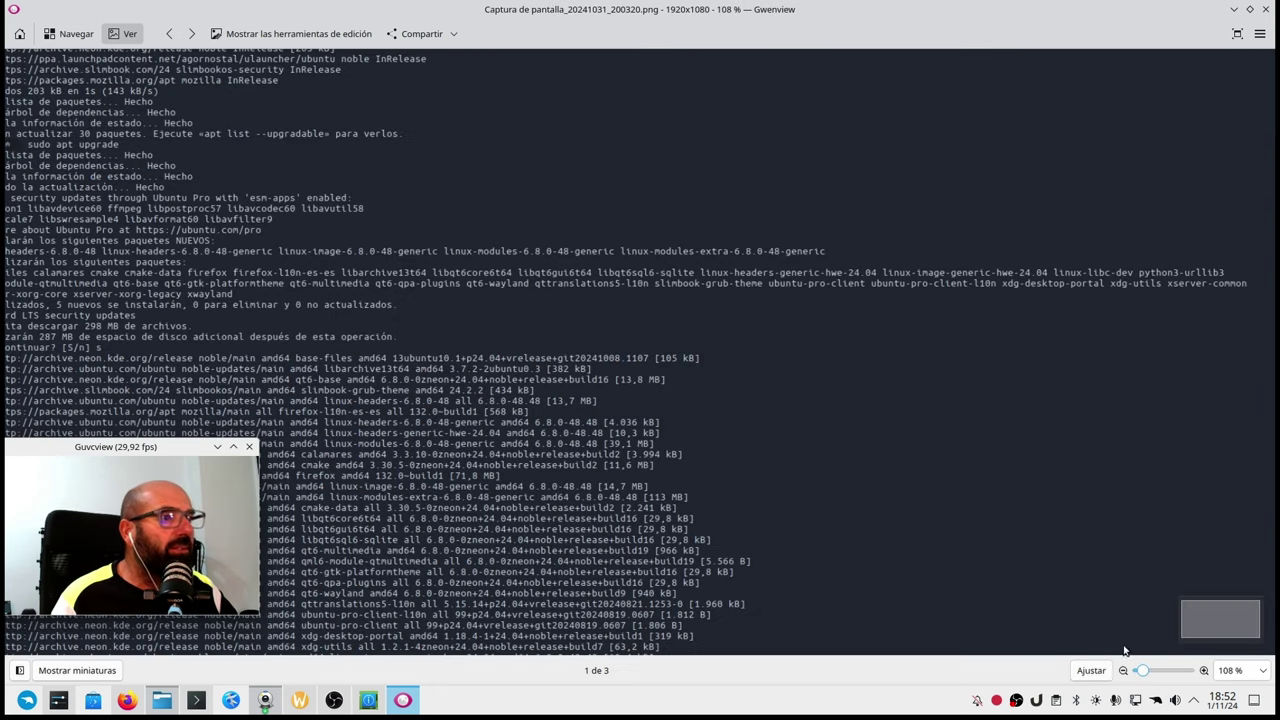
click(1265, 9)
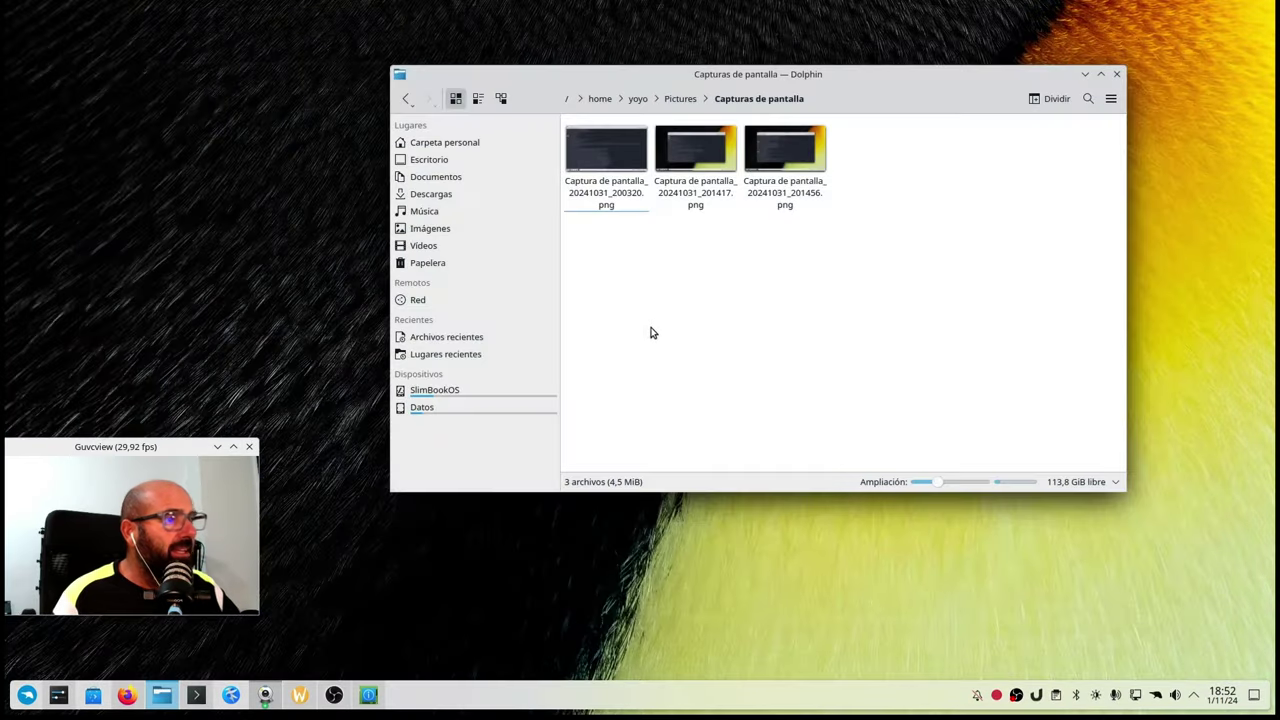
- Open Captura de pantalla_20241031_201417.png, enlarge it to 126 % to review the software-properties-common installation, and close the viewer
click(690, 168)
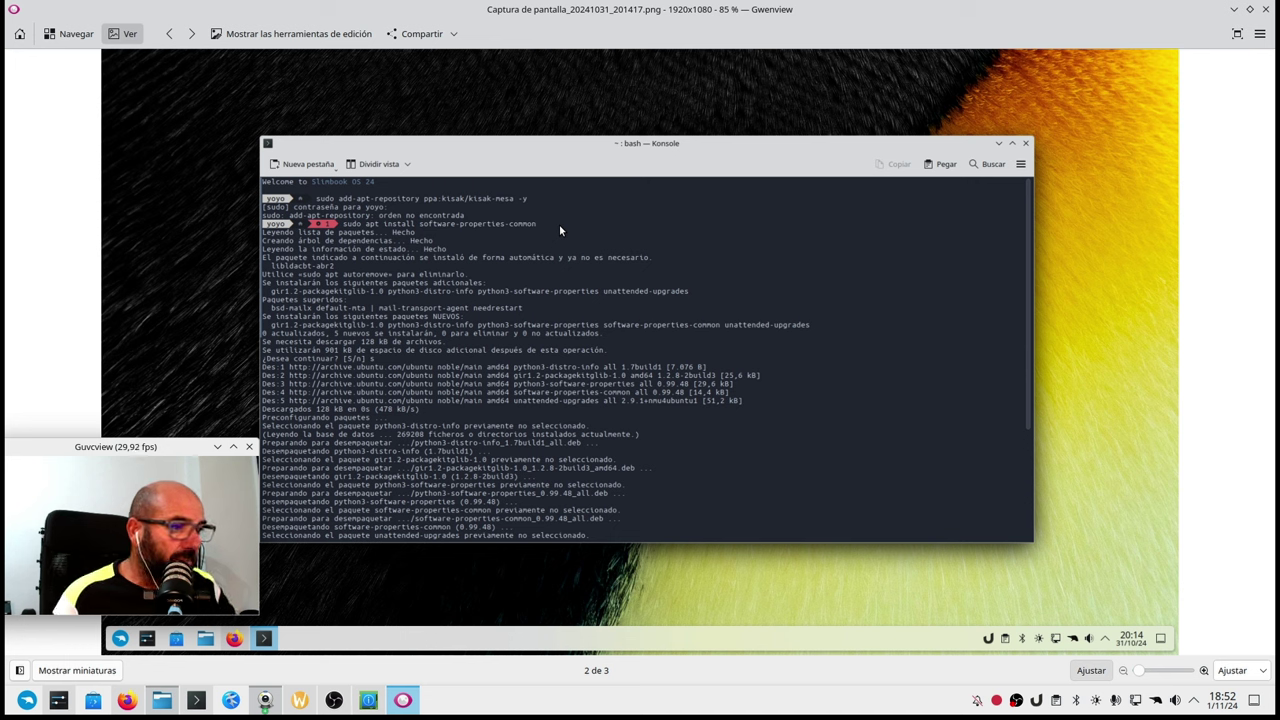
click(1136, 673)
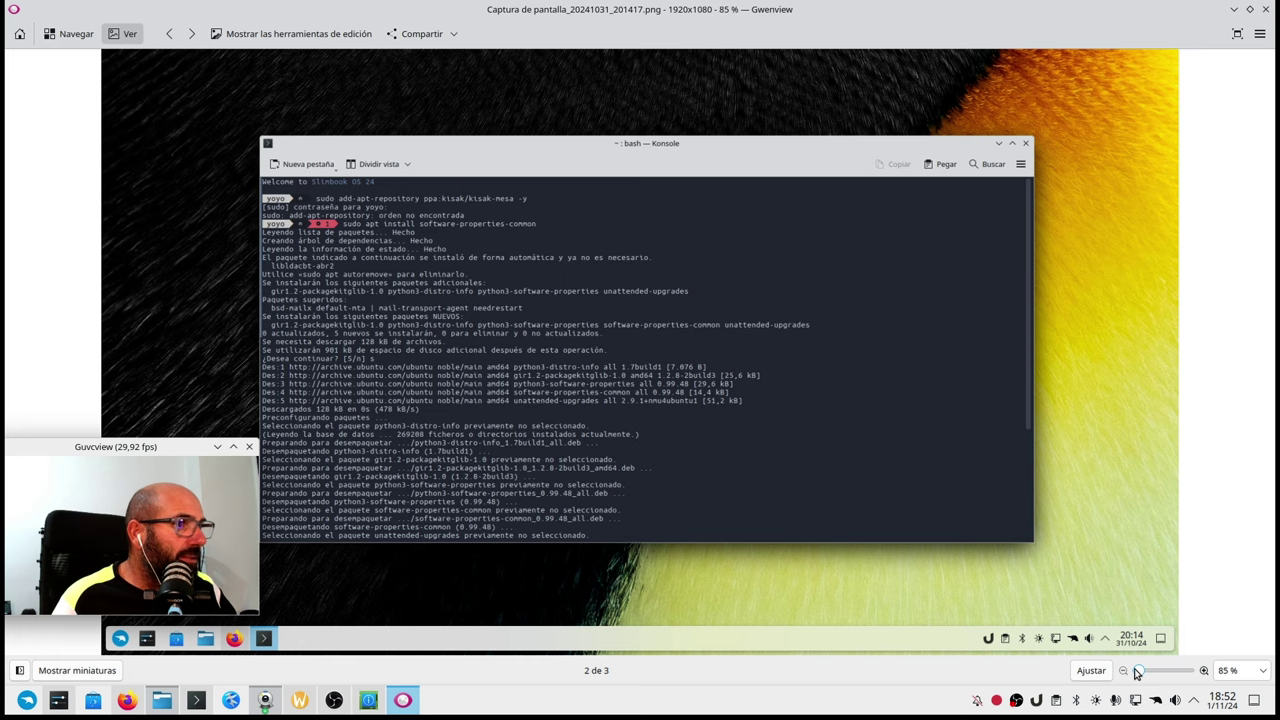
drag(1136, 673, 1144, 672)
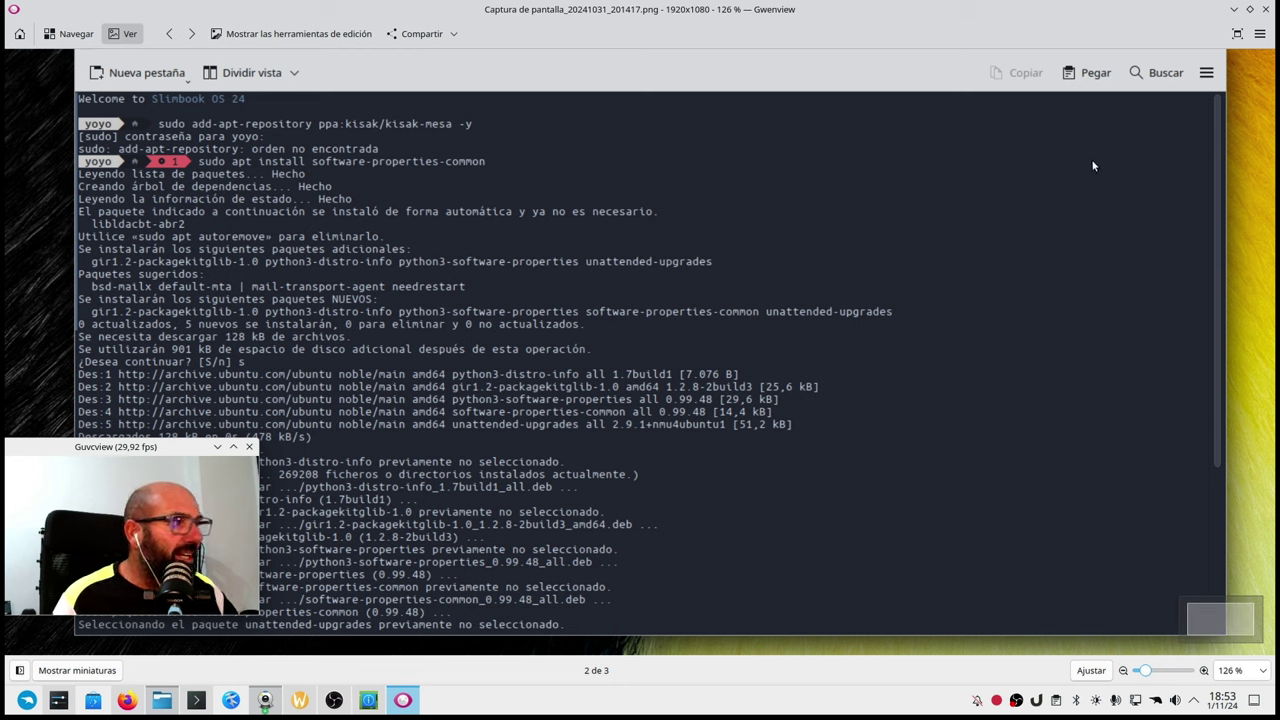
click(1265, 12)
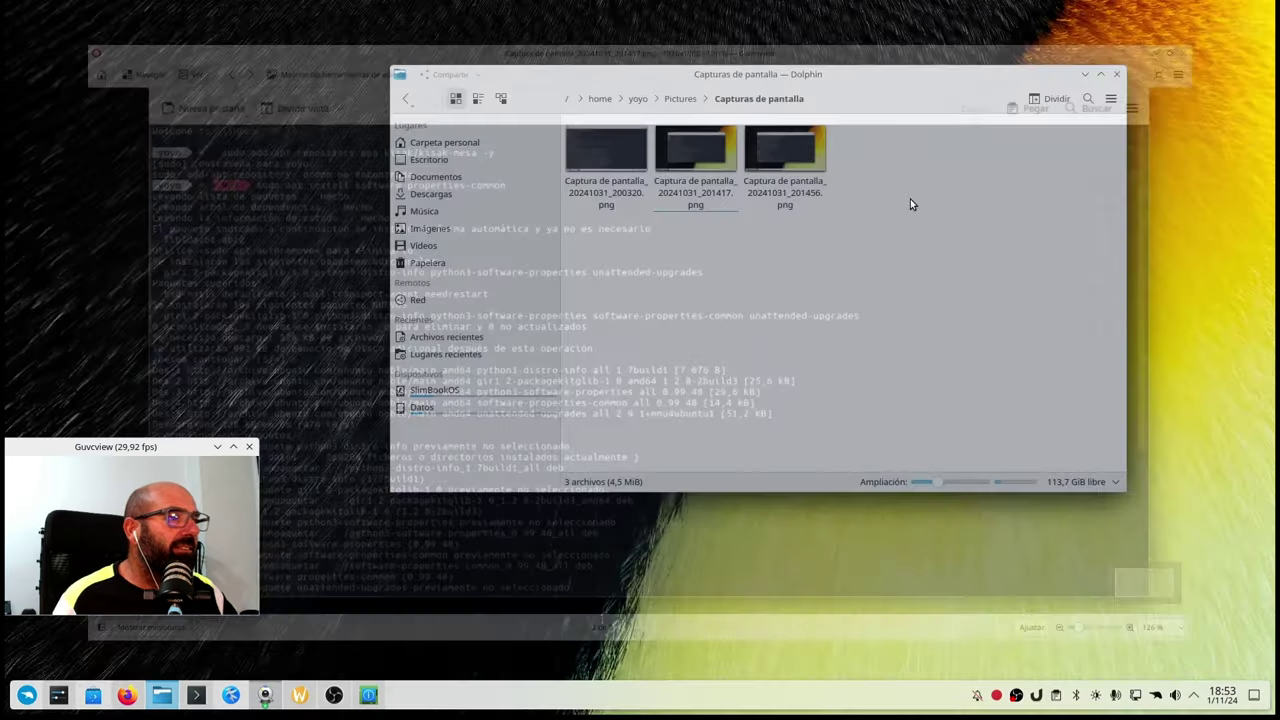
- Open Captura de pantalla_20241031_201456.png, view it at 100 % to review the Mesa upgrade output, and minimise the viewer
double_click(781, 174)
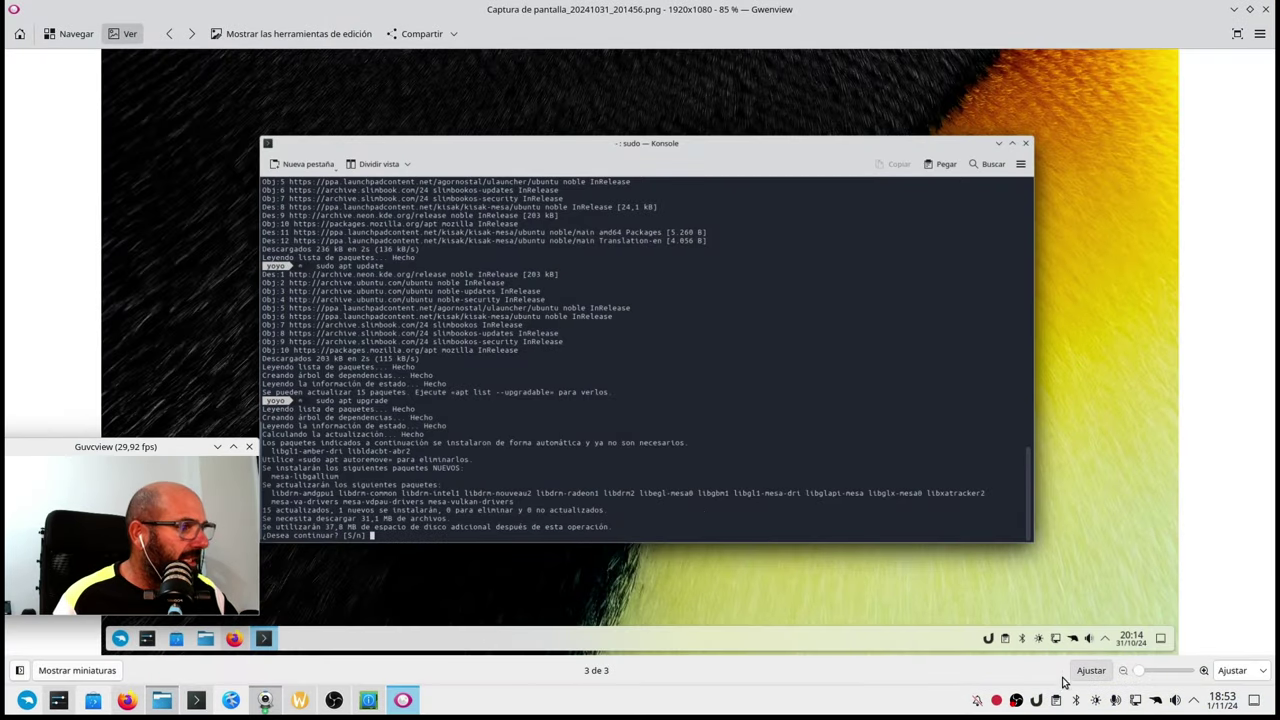
click(1203, 671)
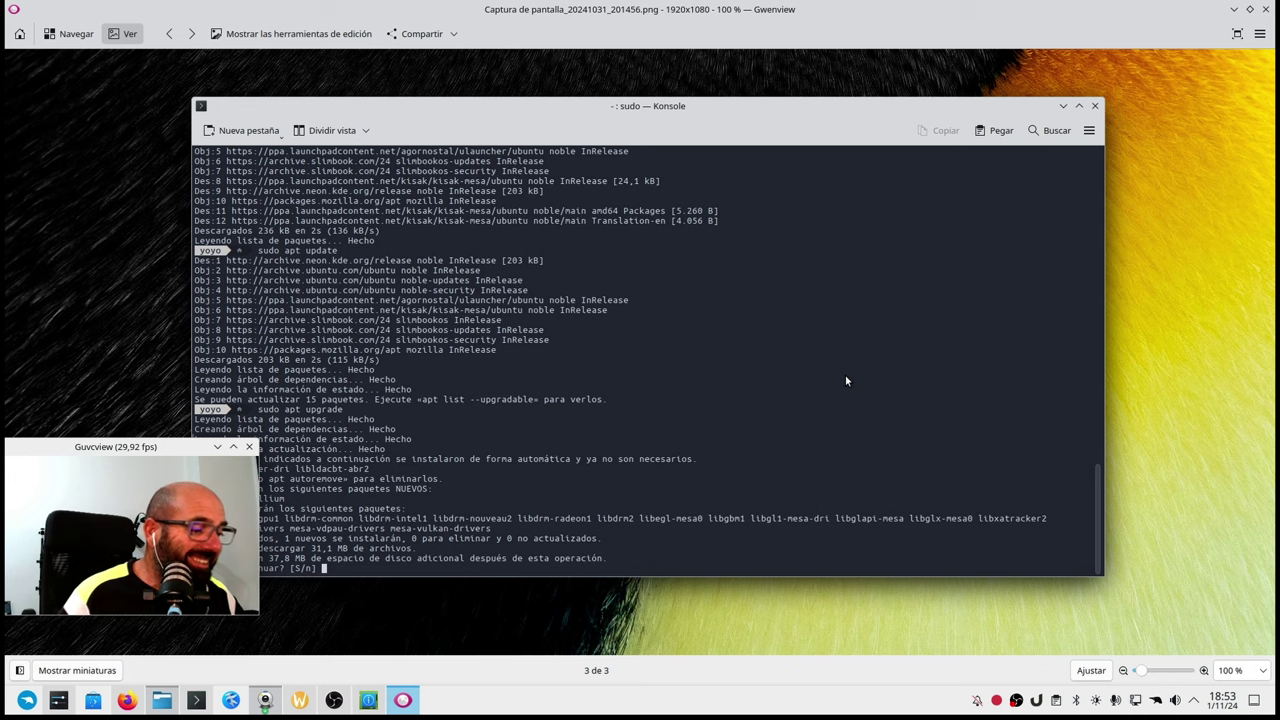
click(1233, 9)
- Switch to Konsole and try to run sudo apt install software-porpierties-common, authenticating with the sudo password
click(196, 694)
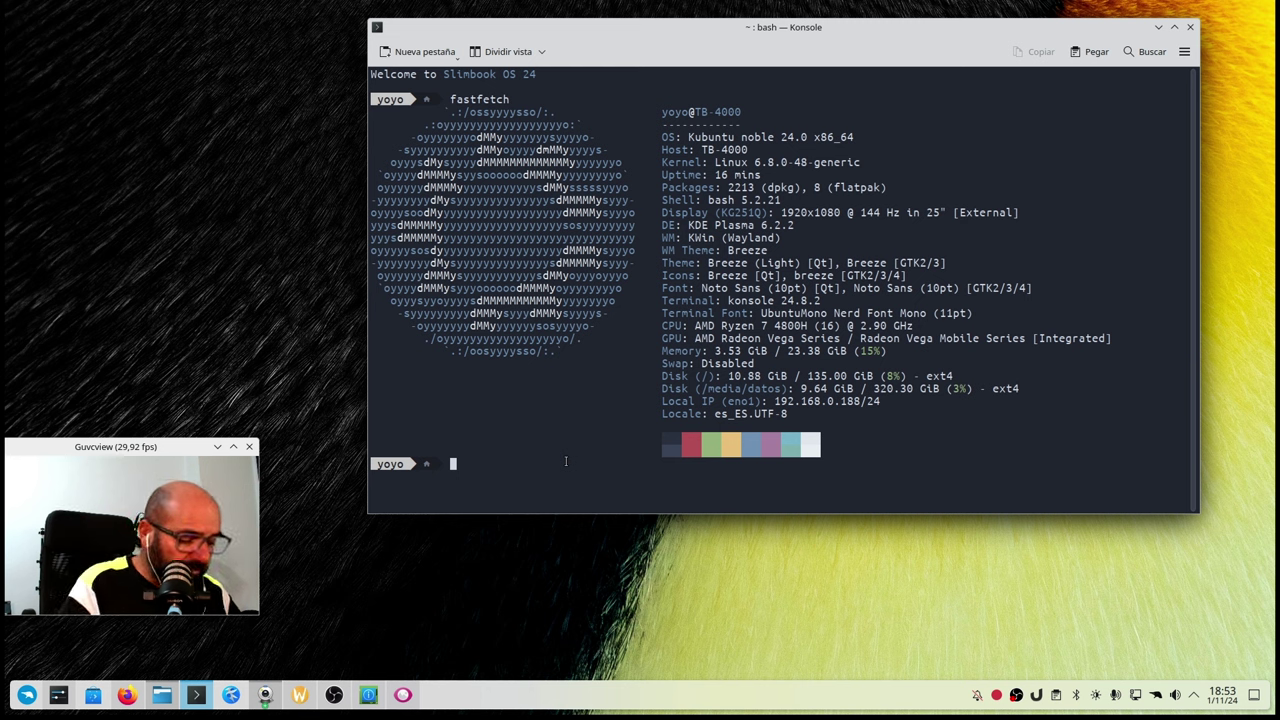
text(sudo app)
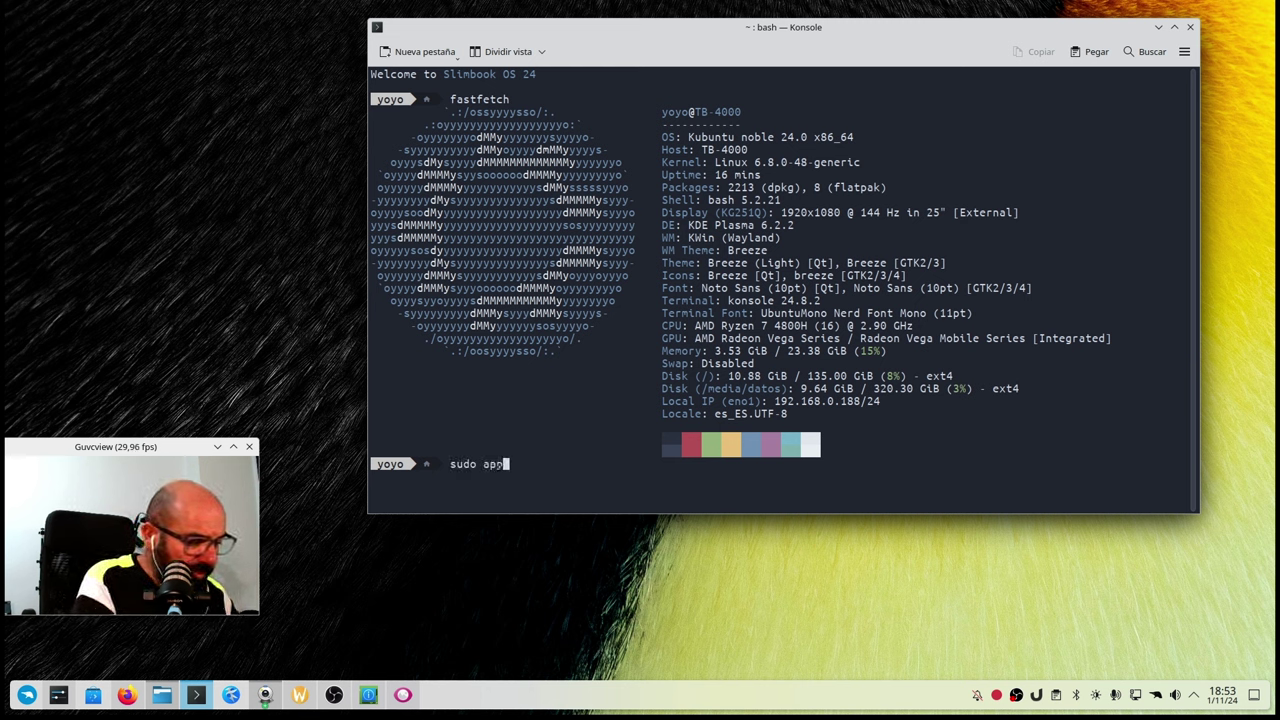
key(BackSpace)
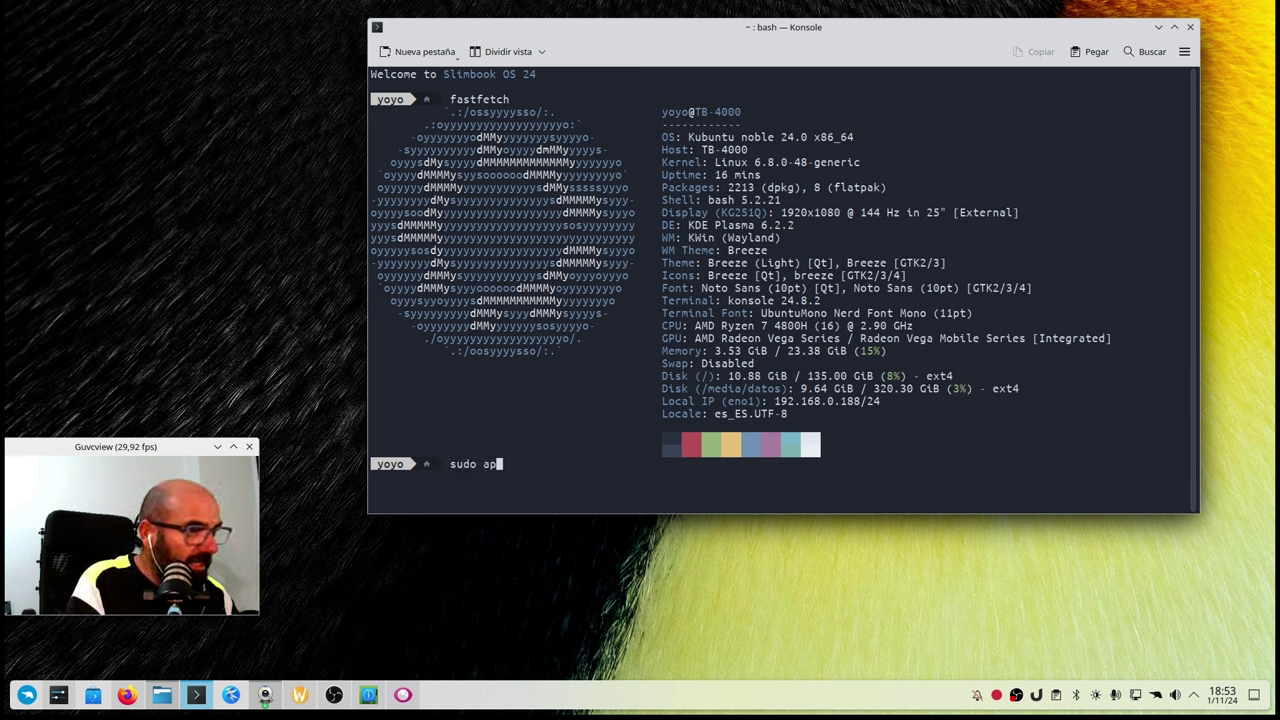
text(t ins)
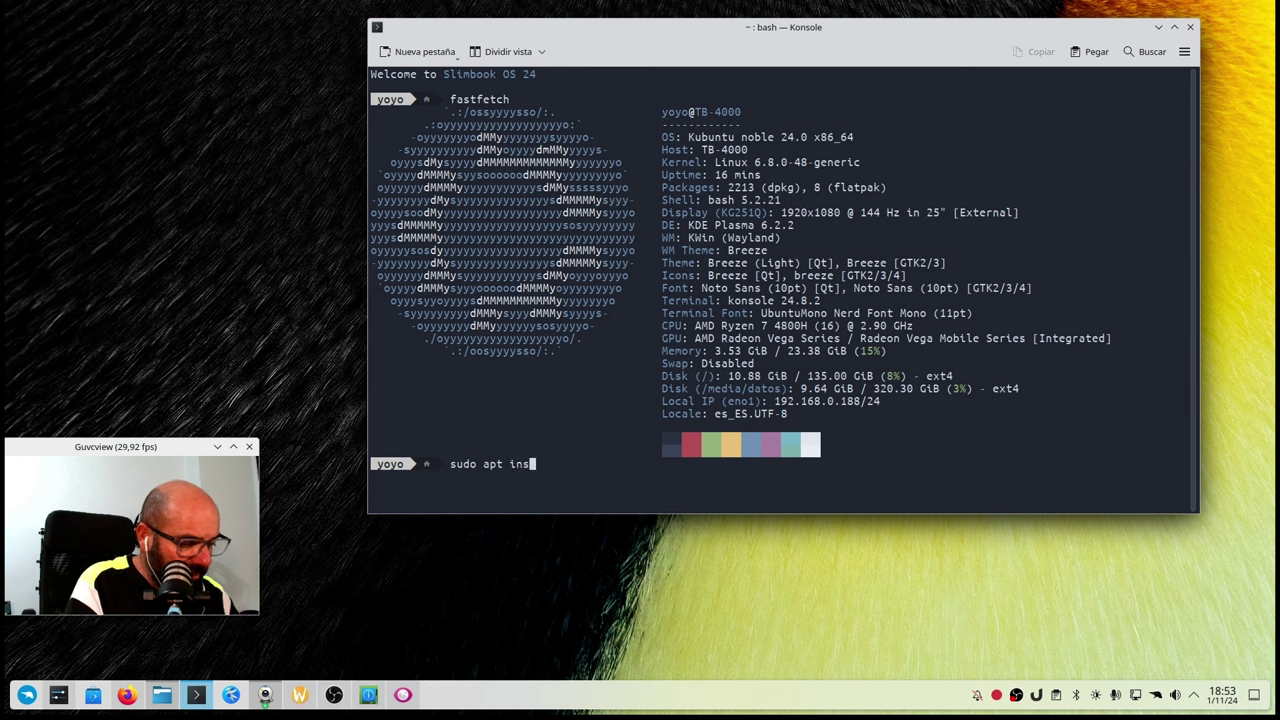
text(tall so)
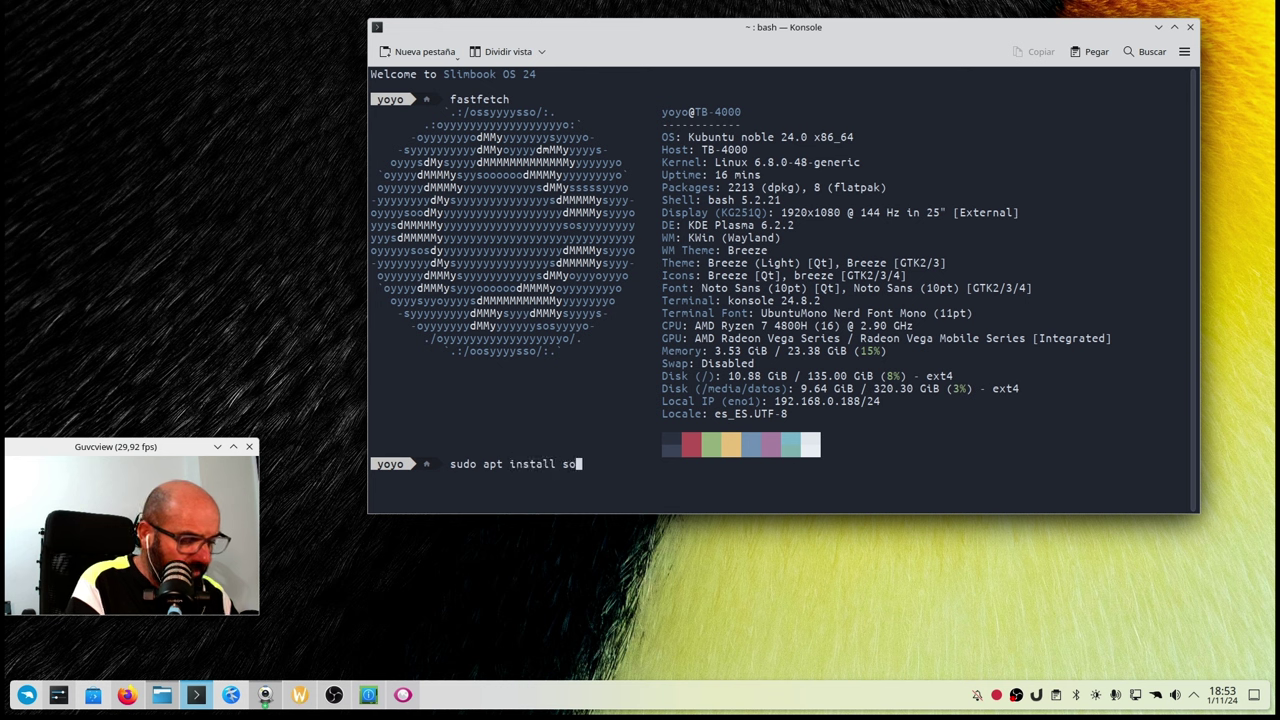
text(ftwar)
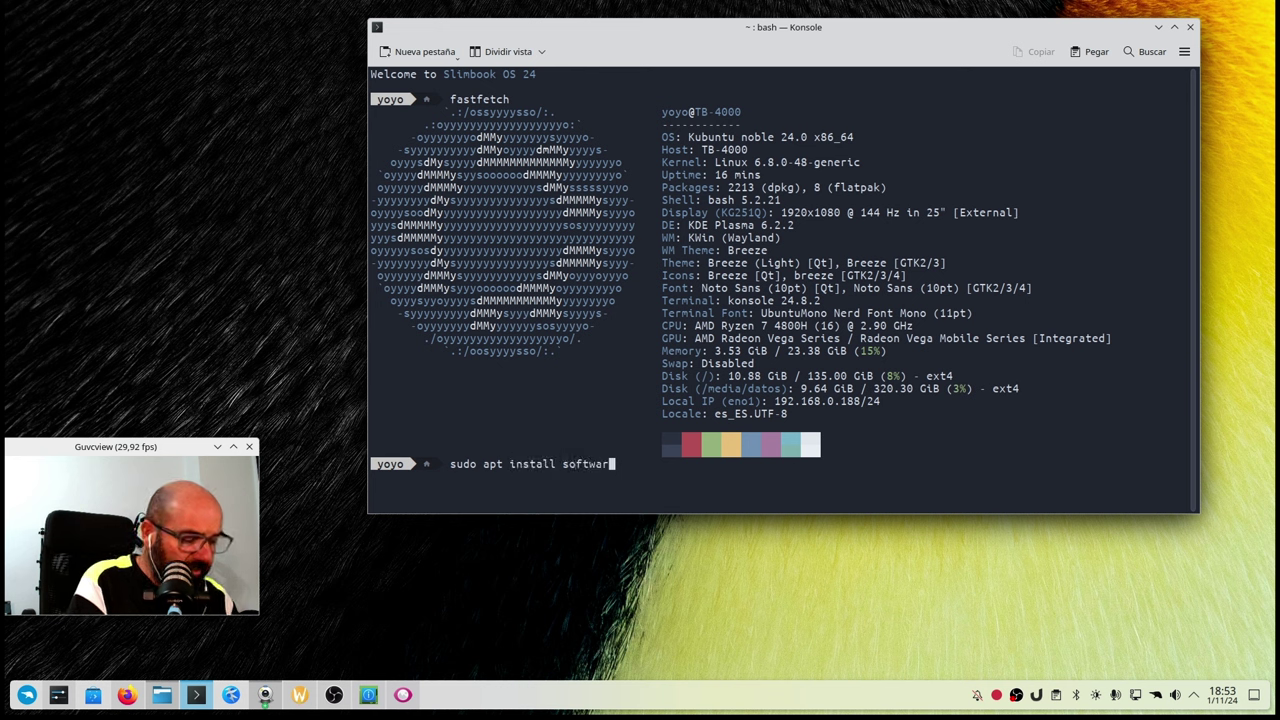
text(e-por)
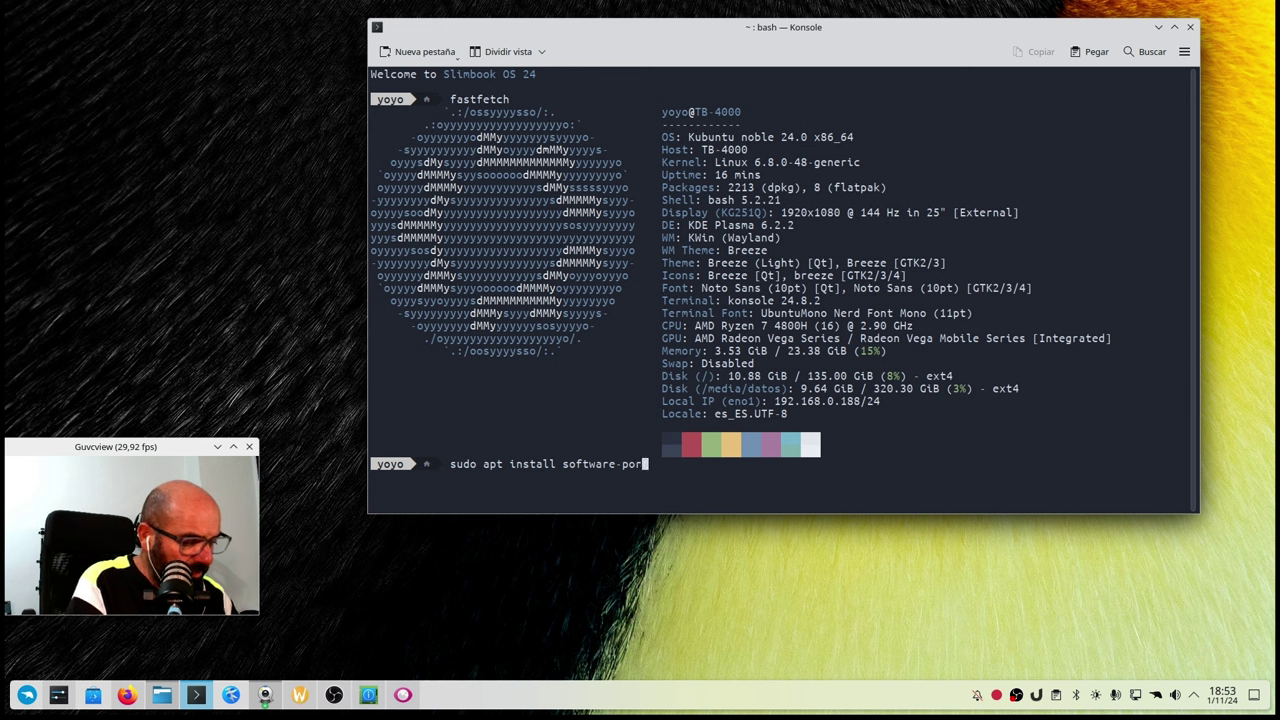
text(pierties)
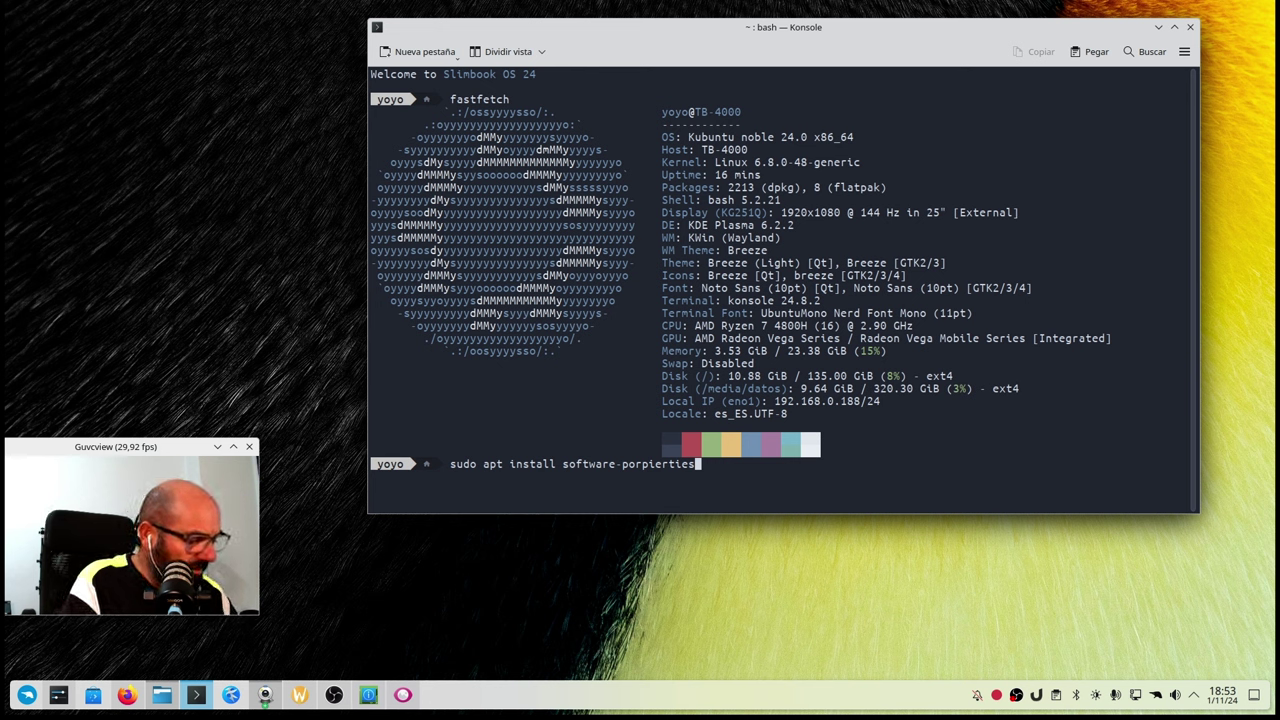
text(-common)
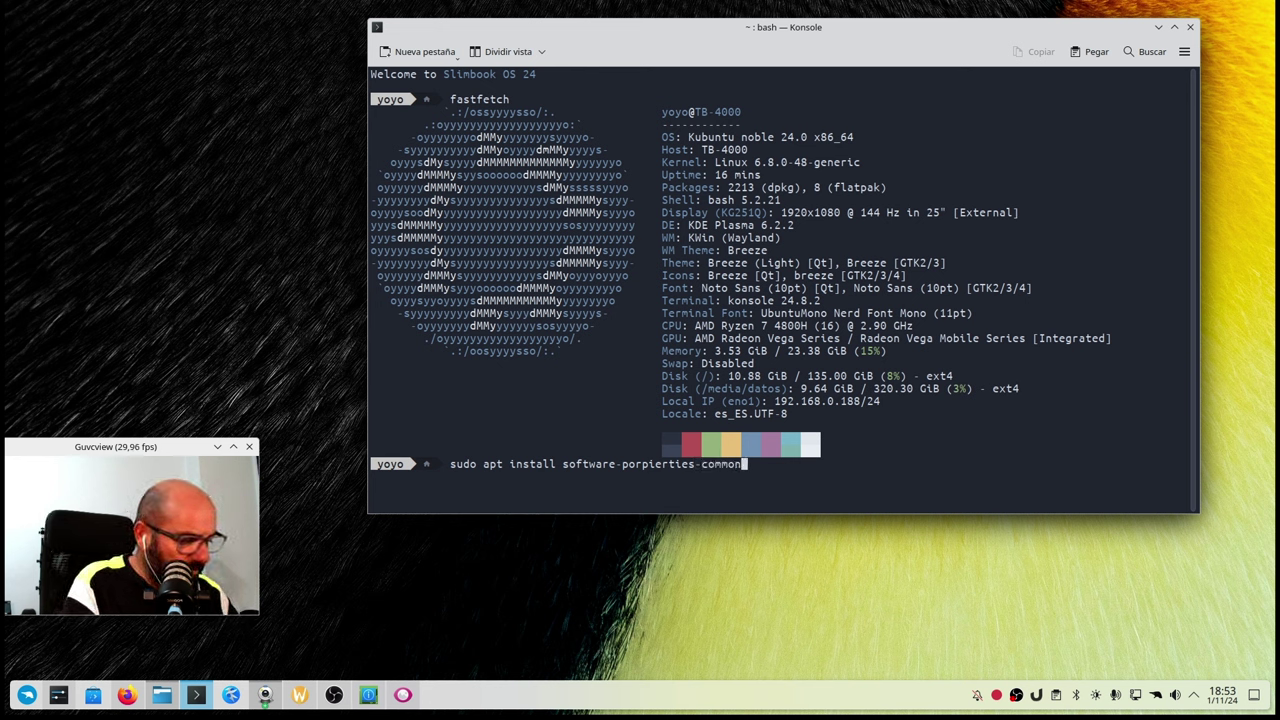
key(Return)
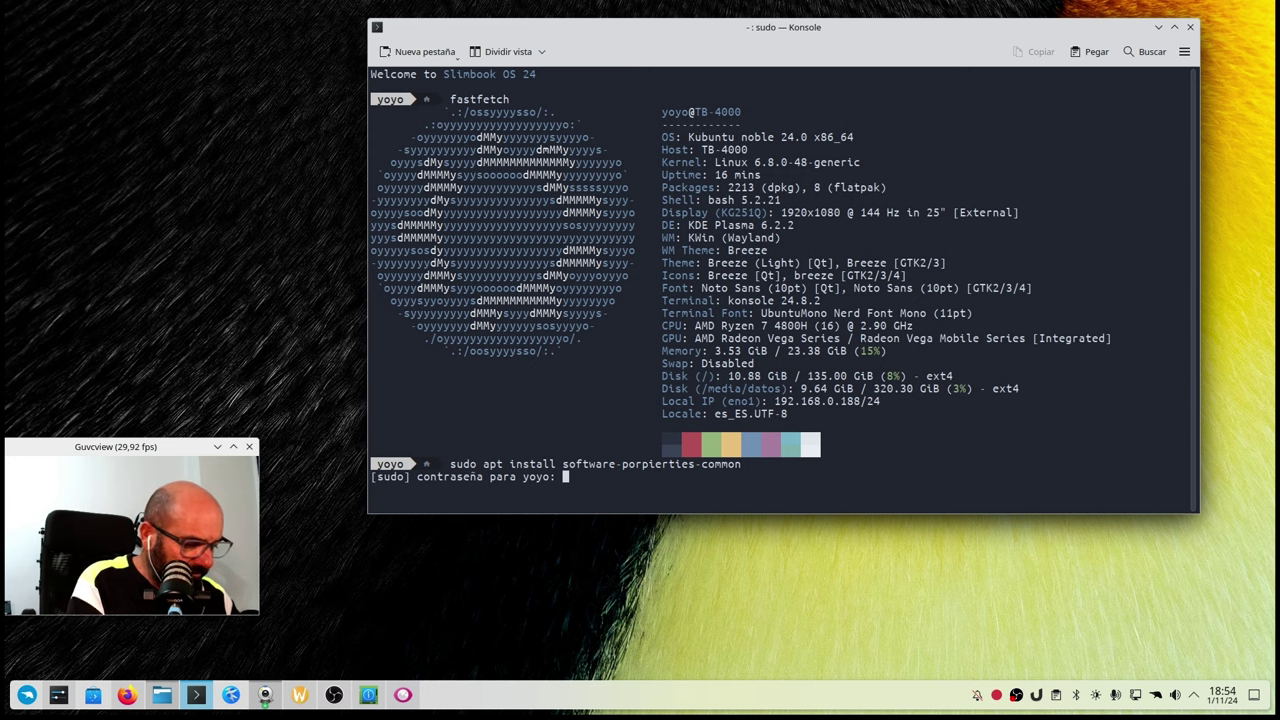
key(Return)
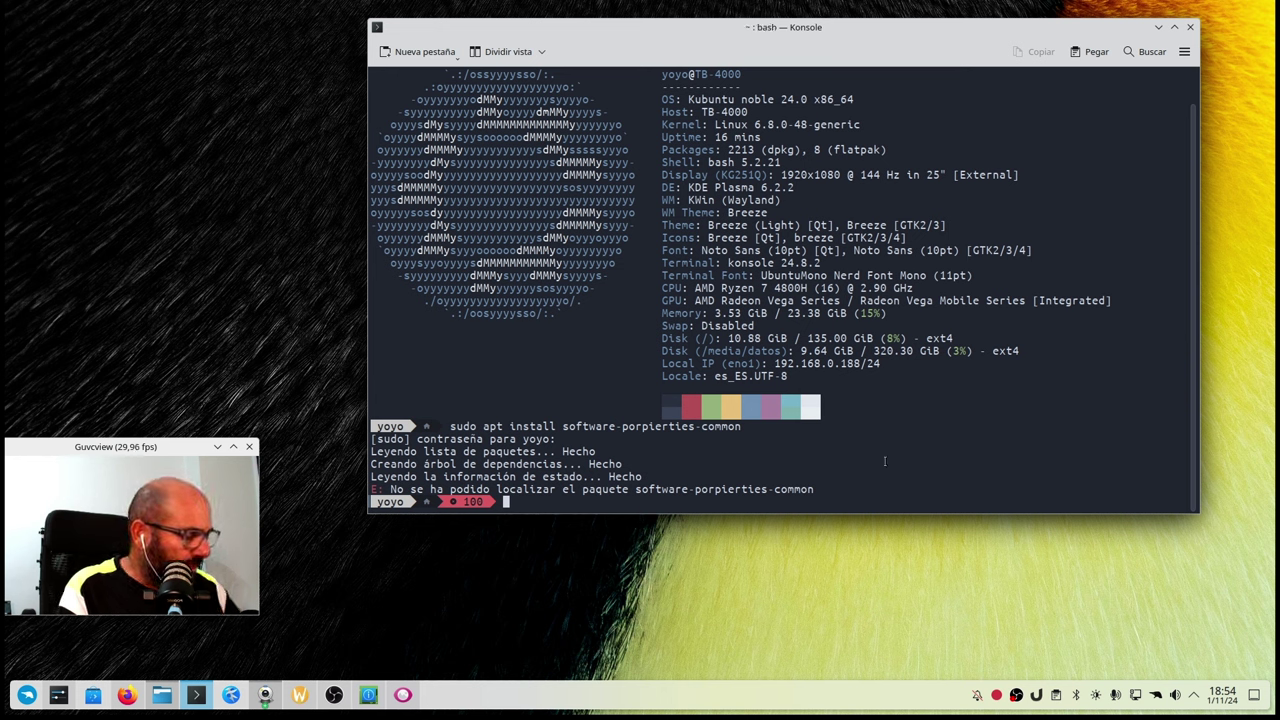
- Recall the failed install command, correct the package name to software-propierties-common, and try to run it again
key(Up)
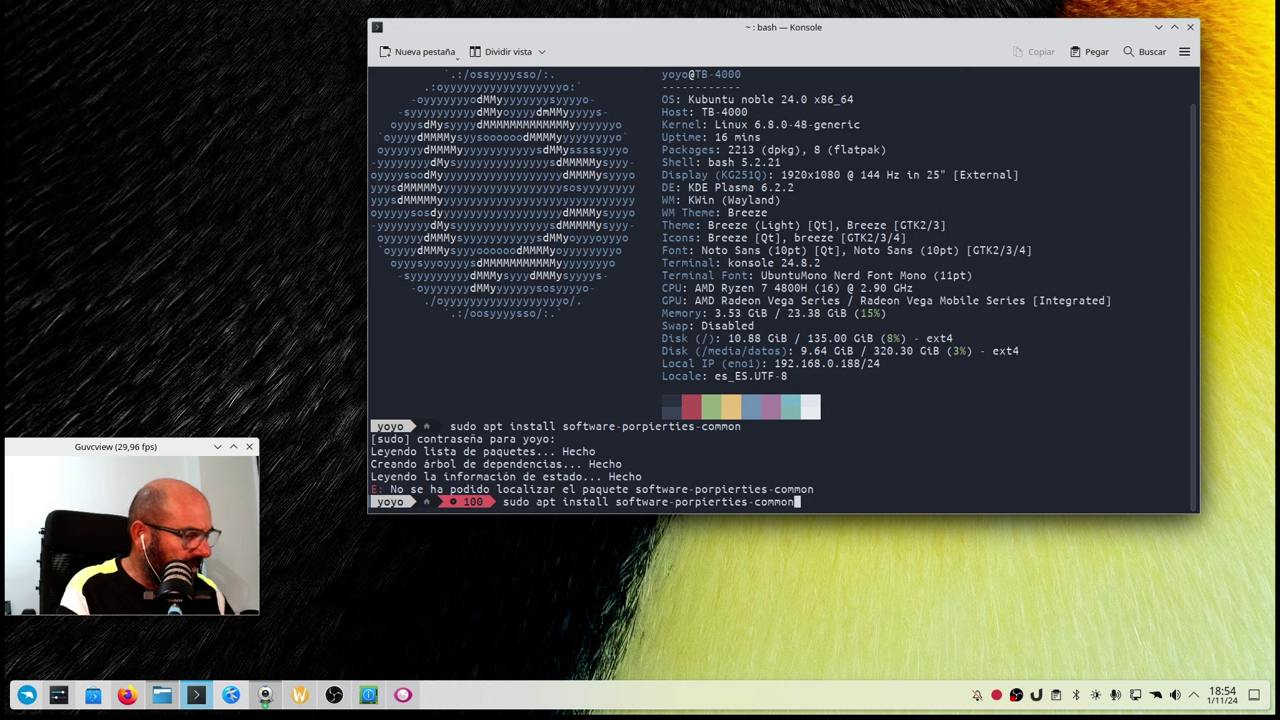
key(Left)
key(Left)
key(Left)
key(Left)
key(Left)
key(Left)
key(Left)
key(Left)
key(Left)
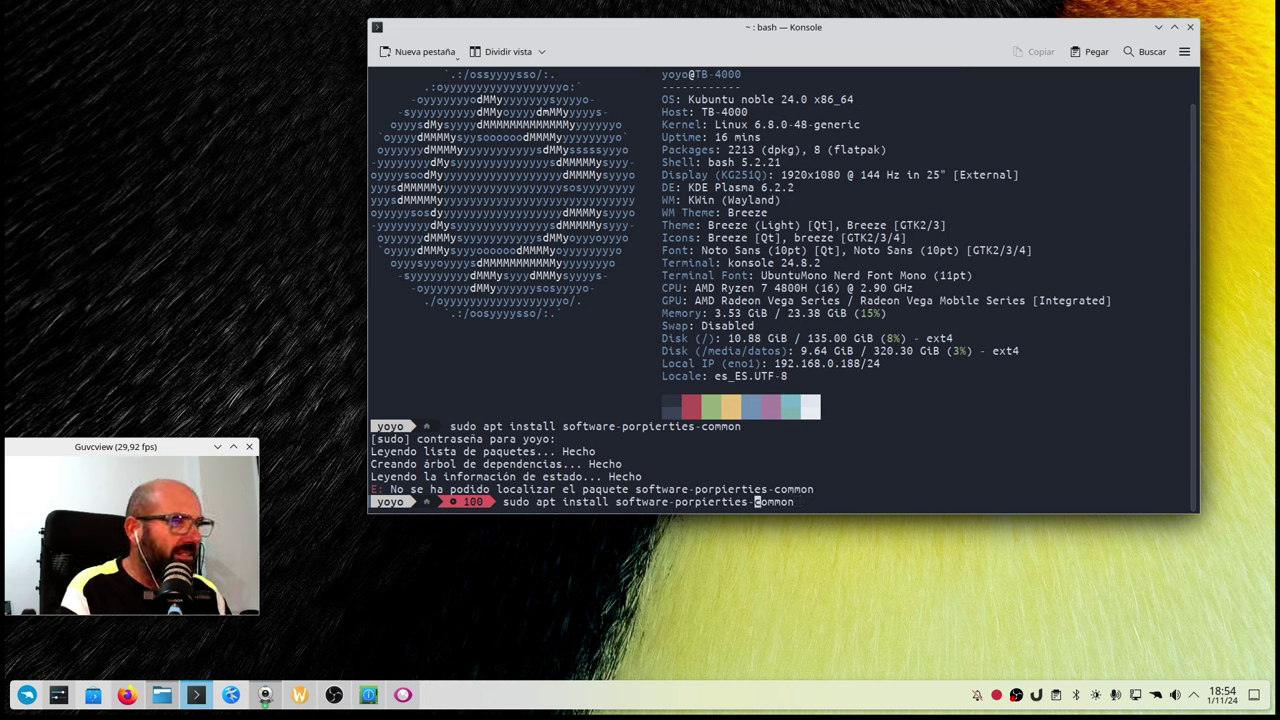
key(Left)
key(Left)
key(Left)
key(Left)
key(Left)
key(Left)
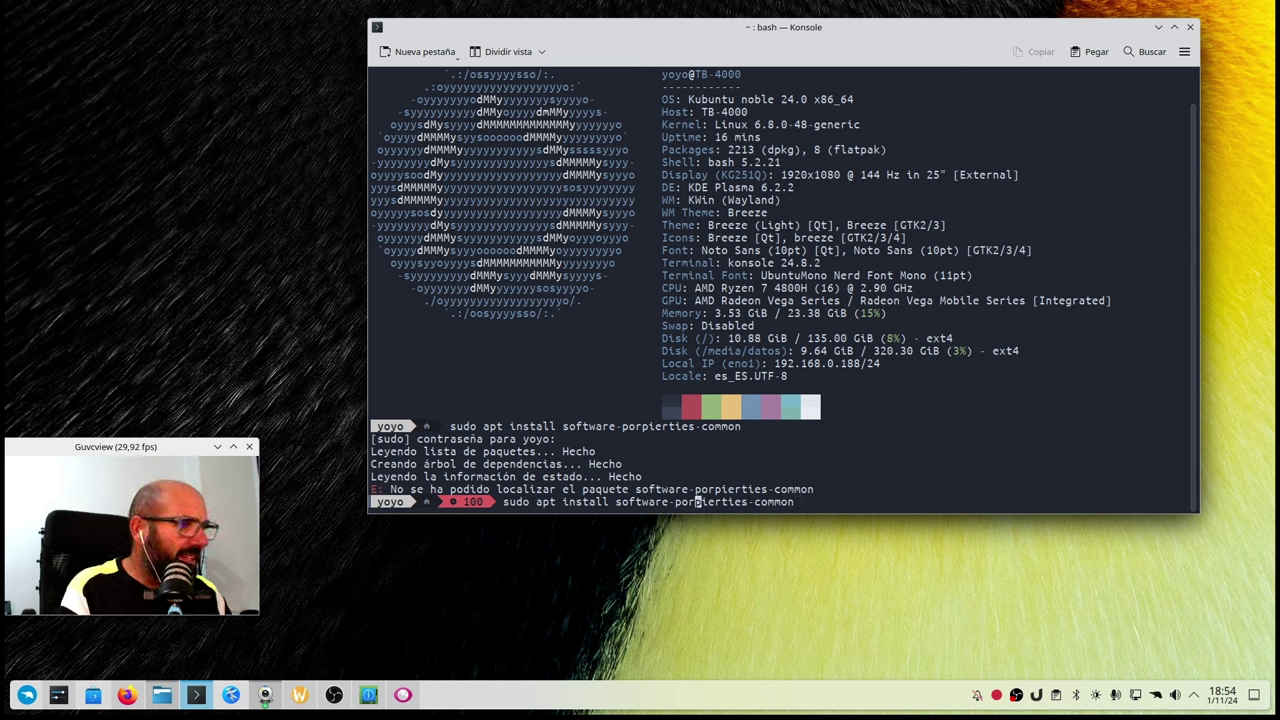
key(Delete)
key(Left)
key(BackSpace)
key(Left)
text(r)
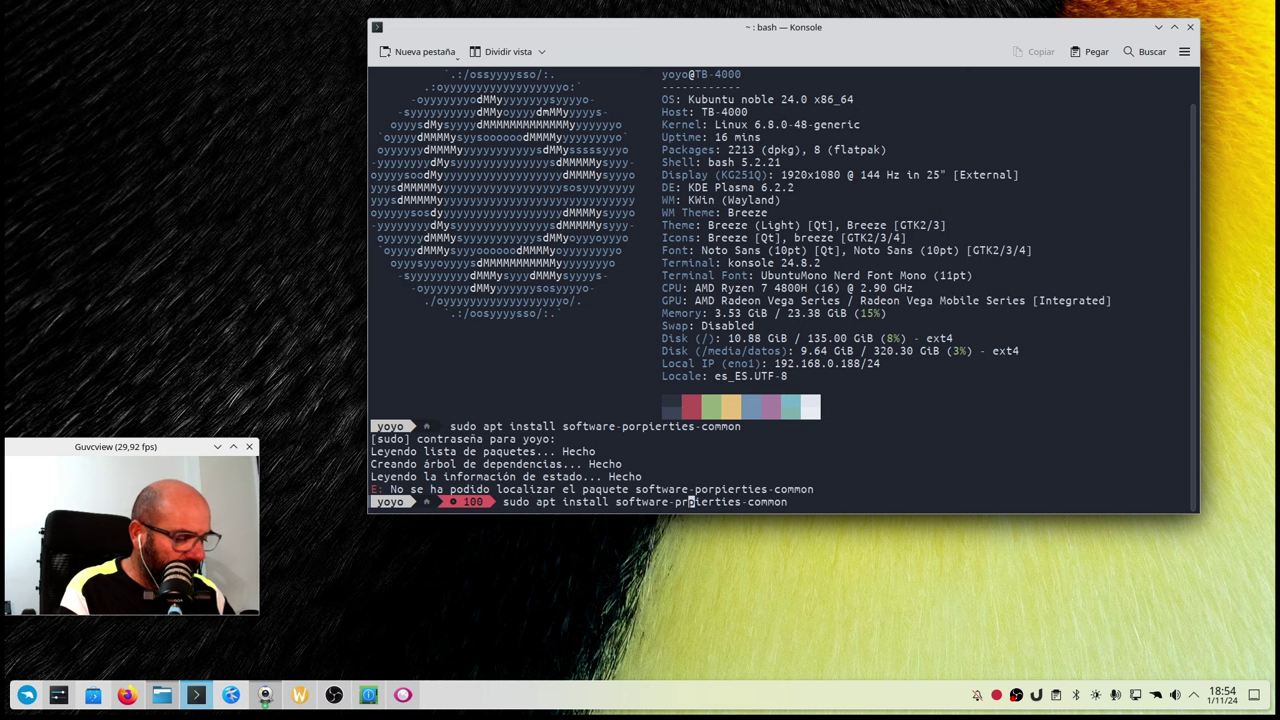
key(Right)
key(Right)
text(i)
key(Left)
key(Right)
key(Right)
key(Right)
key(Right)
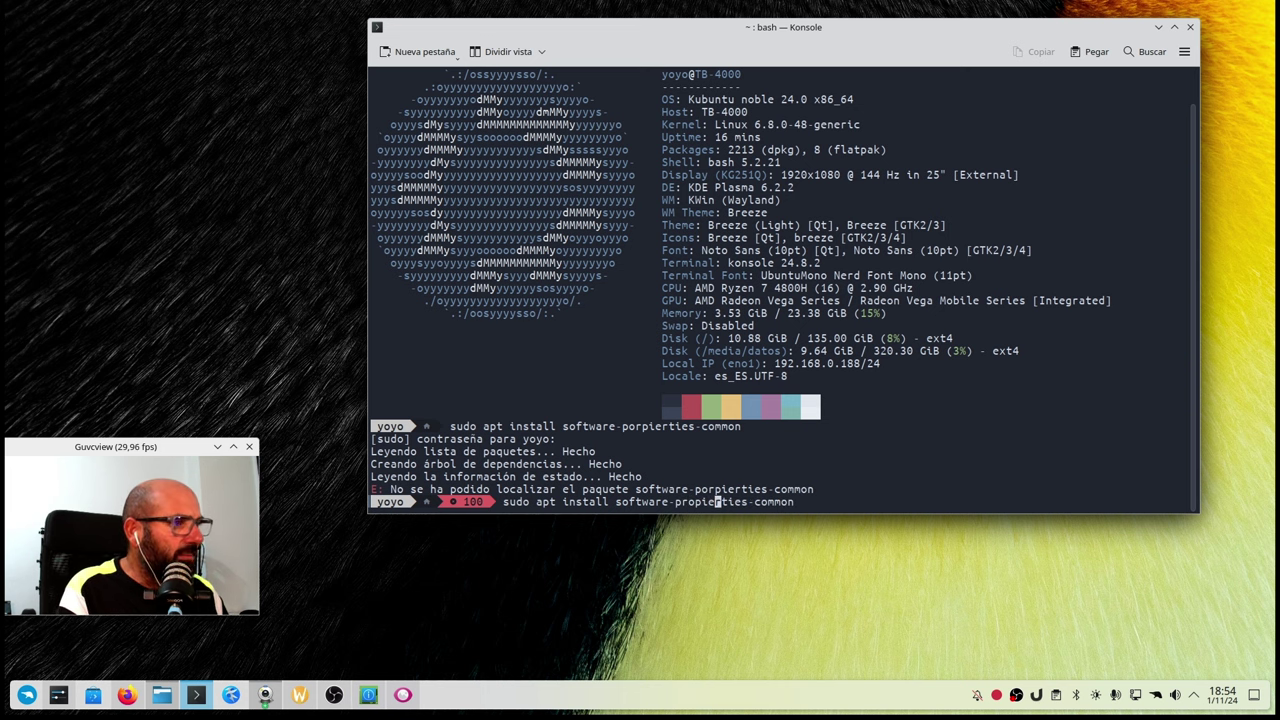
key(Right)
key(Right)
key(Right)
key(Right)
key(Right)
key(Right)
key(Right)
key(Right)
key(Right)
key(Right)
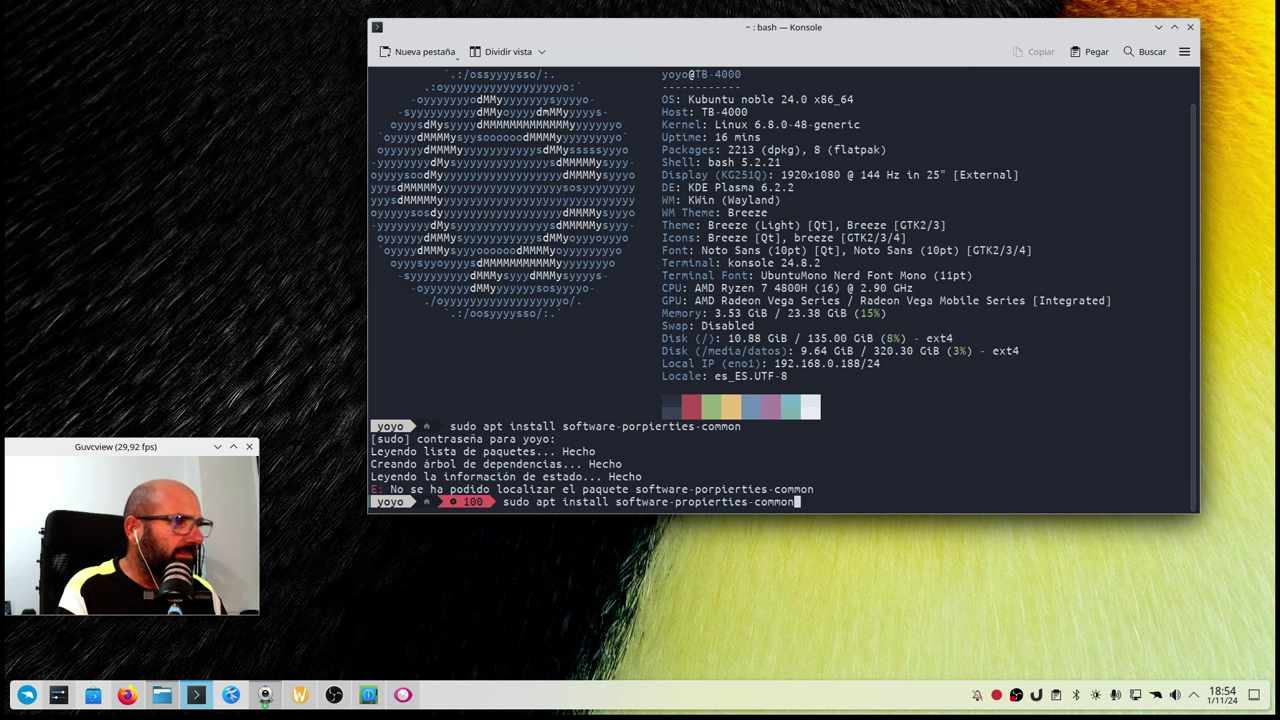
key(Return)
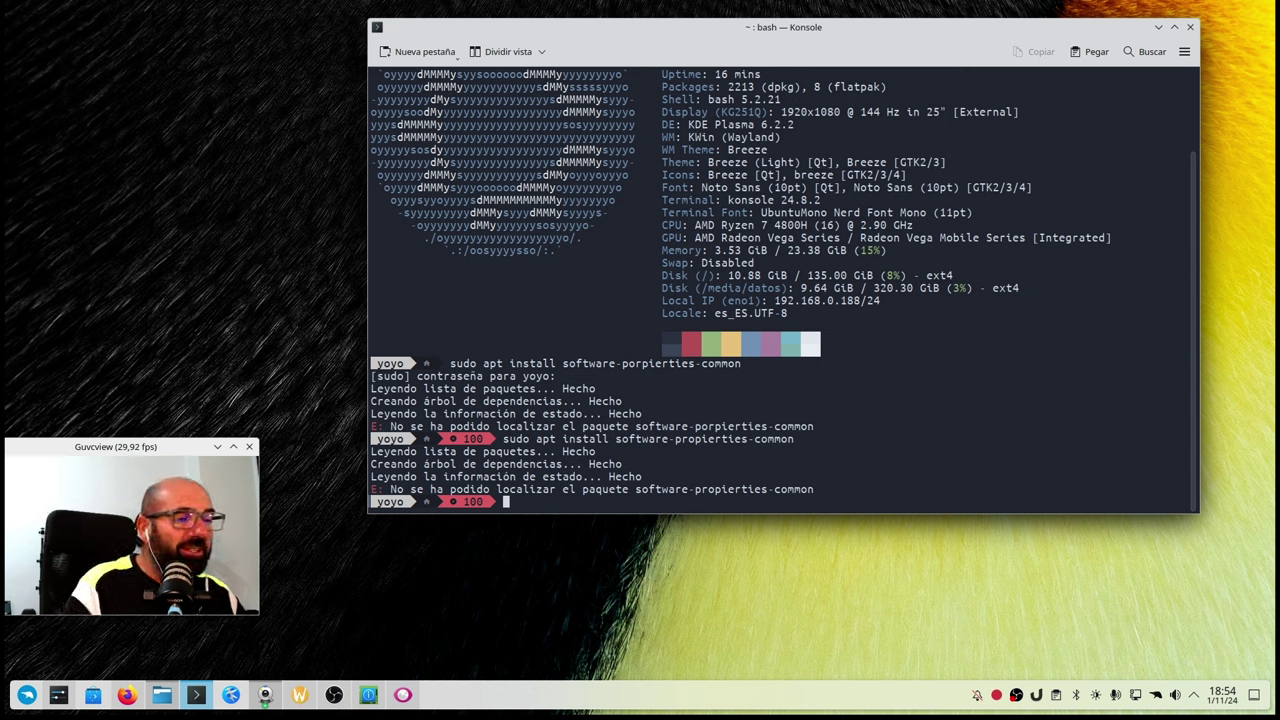
- Search the application launcher for "sy", start Synaptic Package Manager, and authenticate with the account password
click(20, 698)
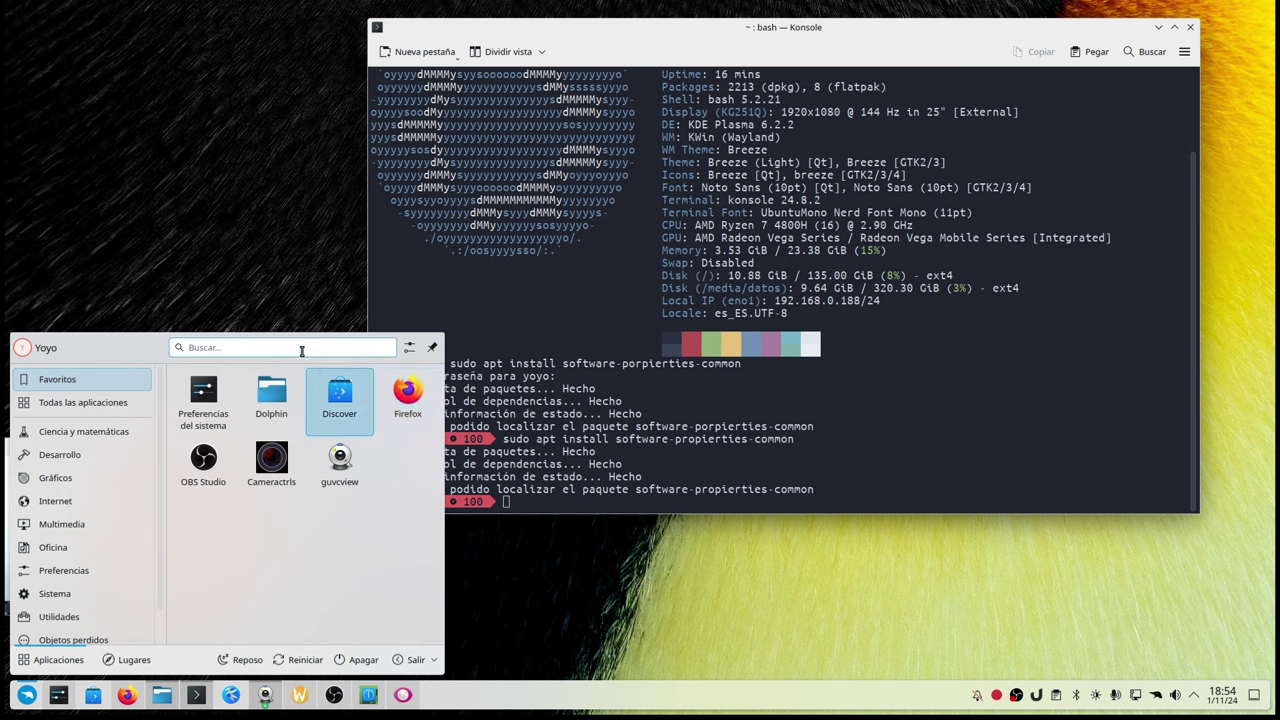
text(sy)
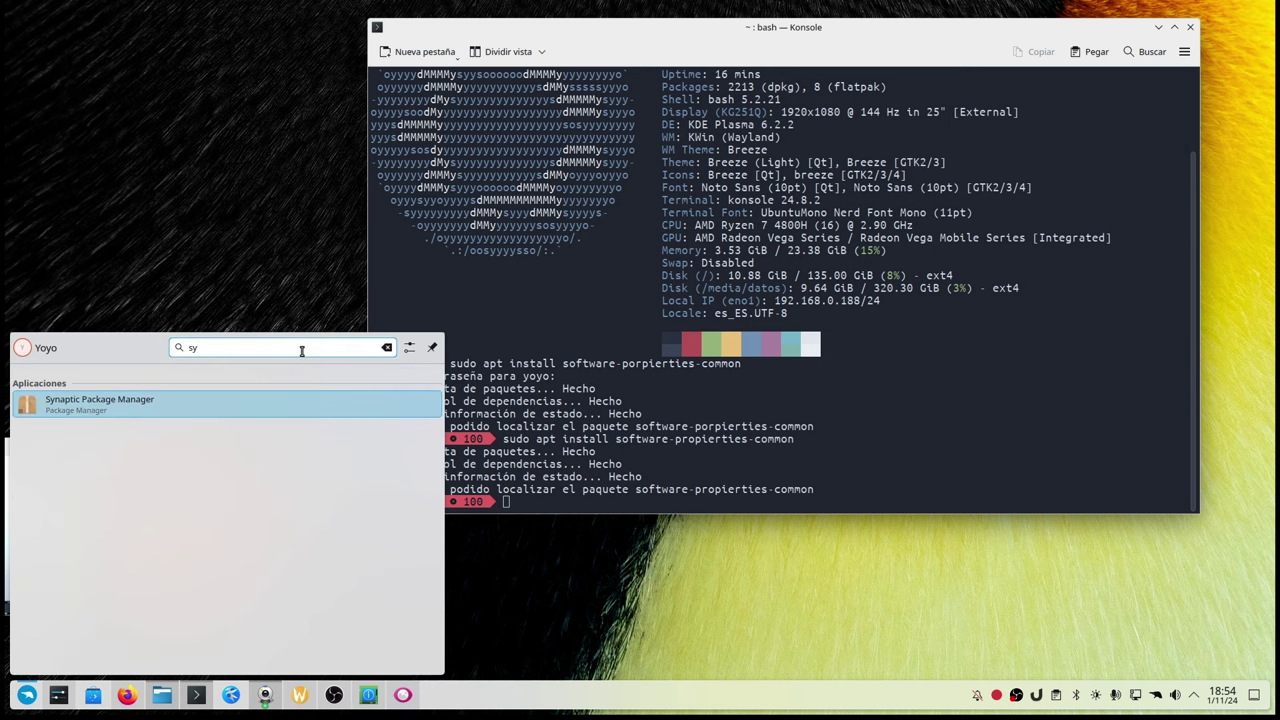
click(191, 402)
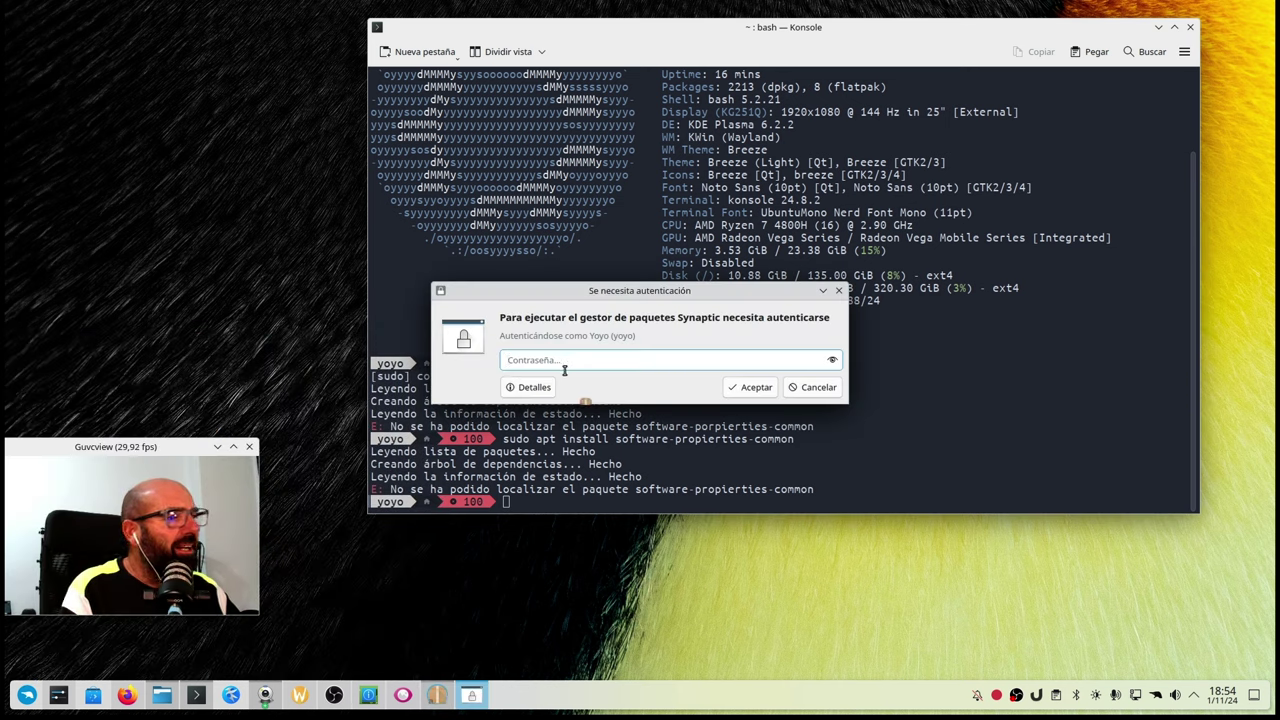
text(*******)
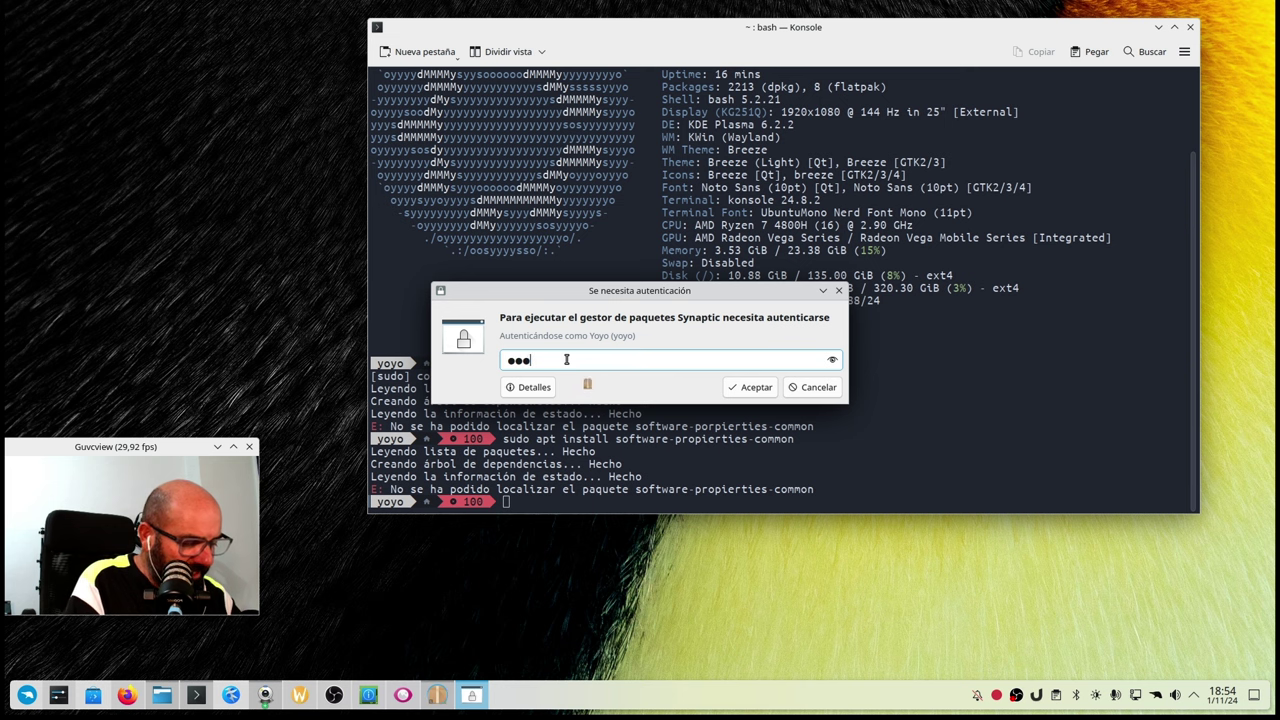
text(******)
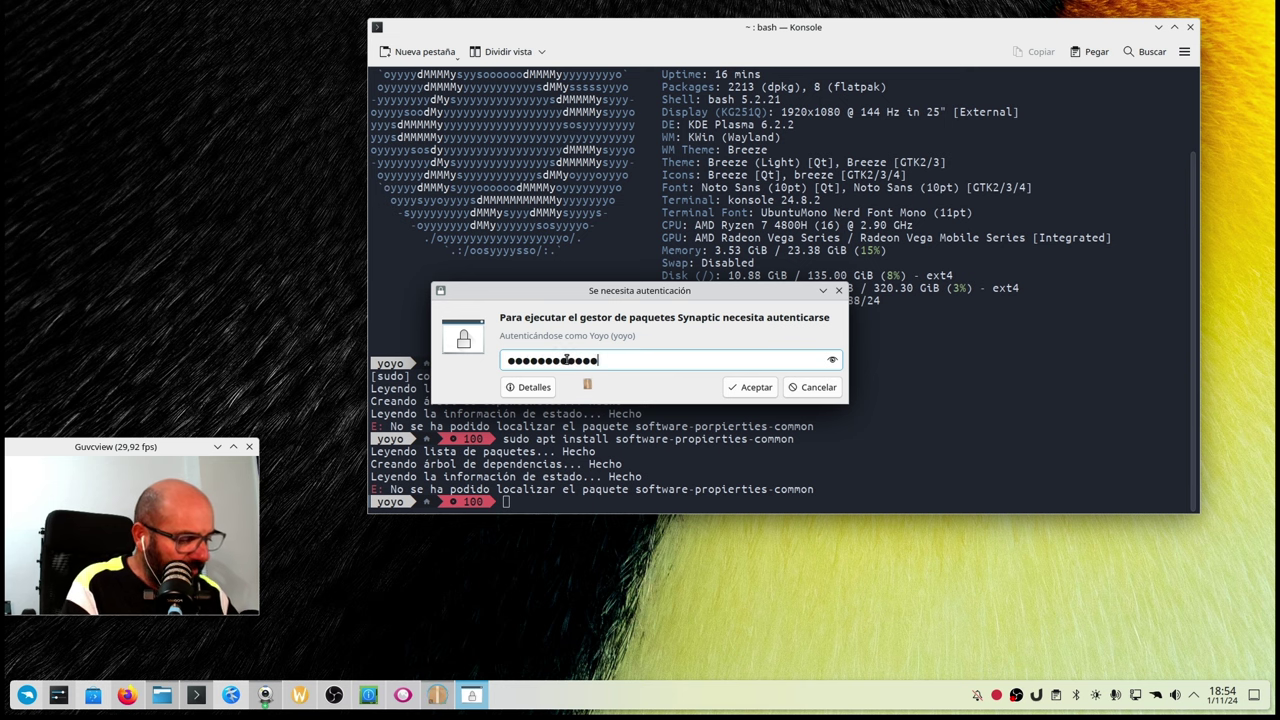
key(Return)
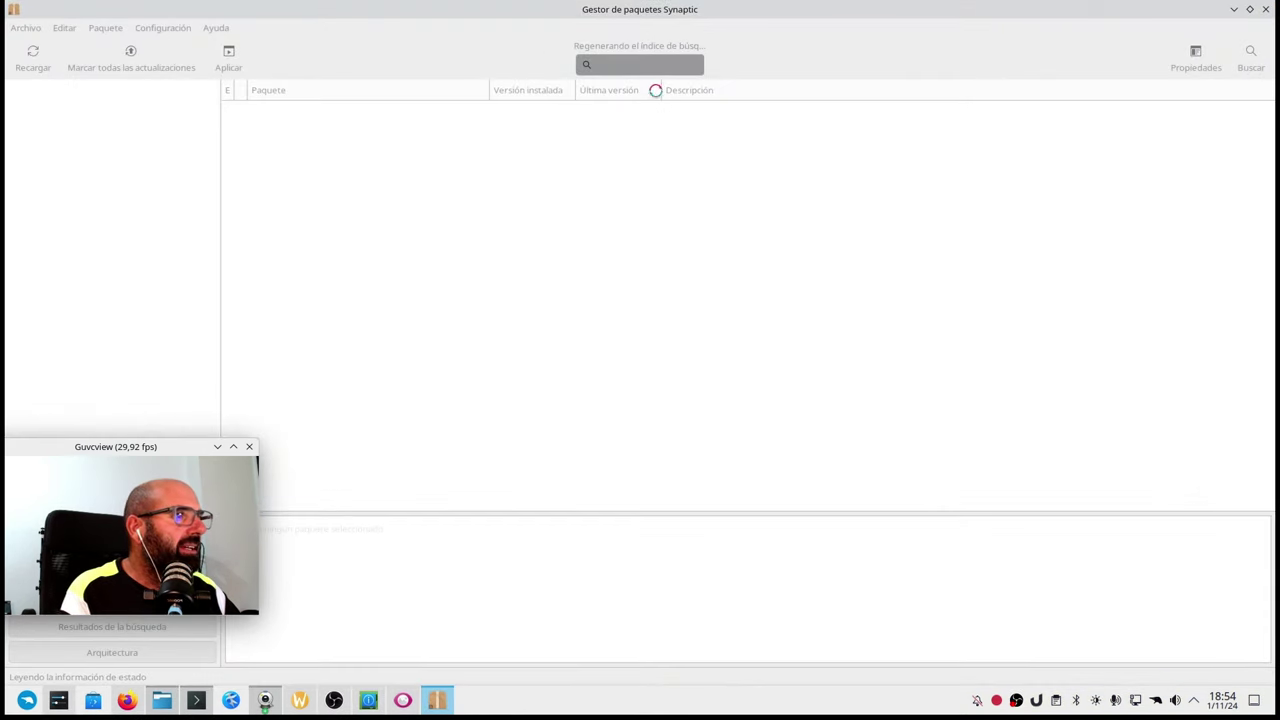
- Filter the Synaptic package list by "software" and select the software-properties-common package
text(so)
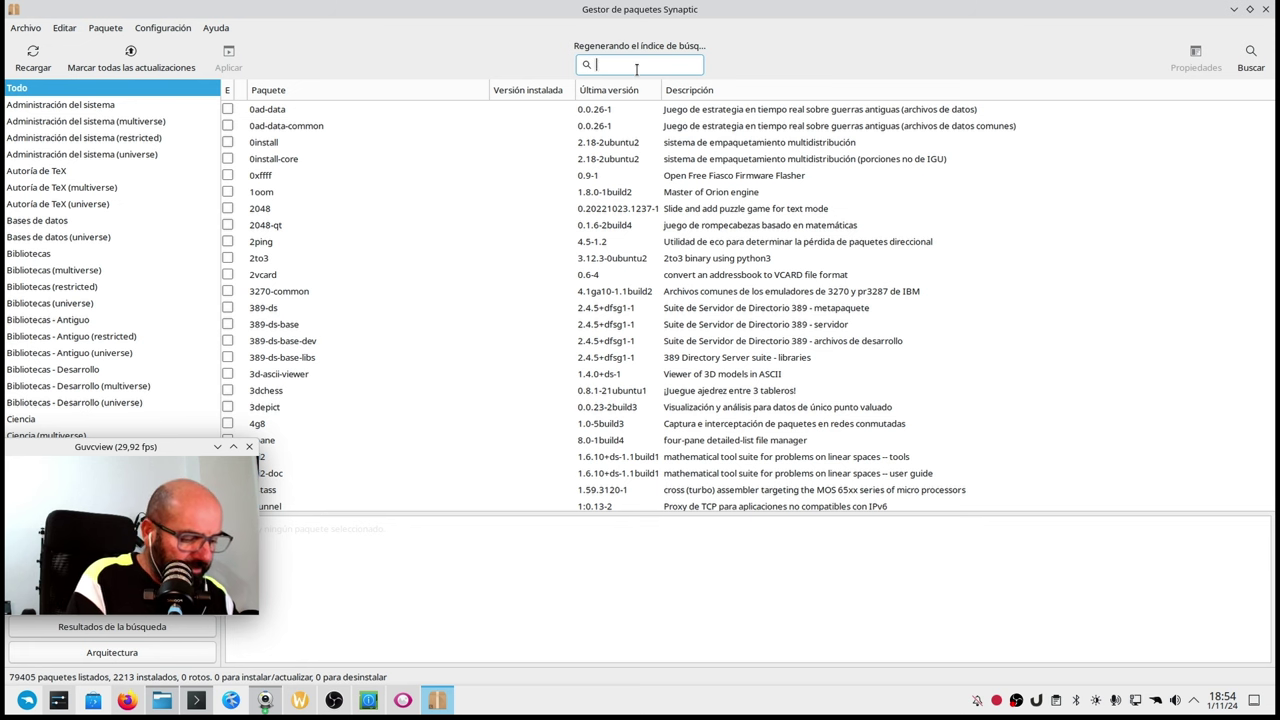
text(ftware)
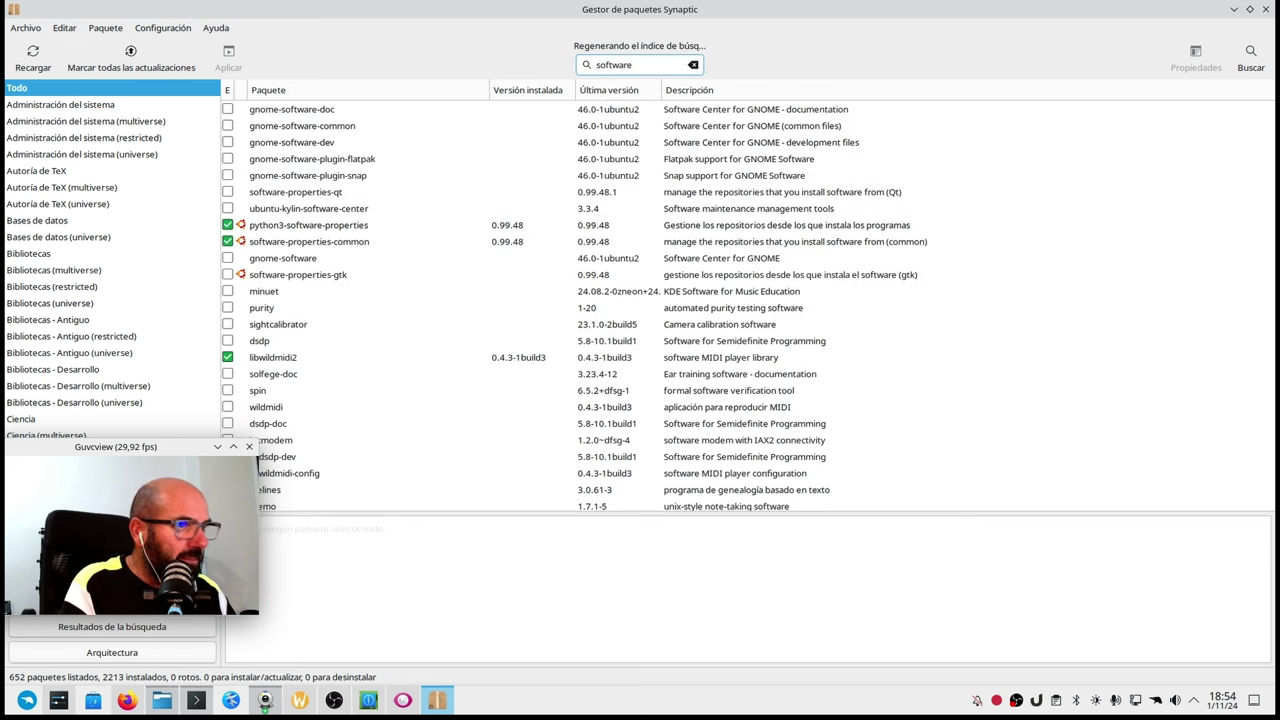
click(337, 246)
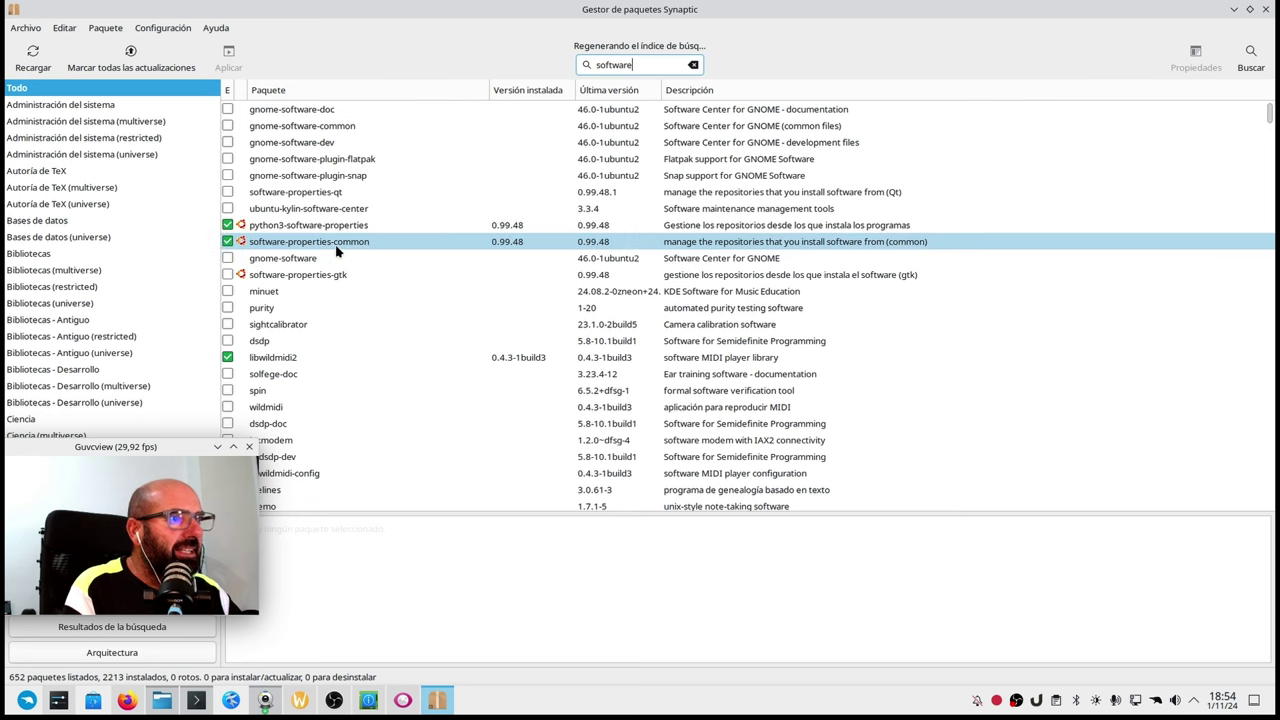
- Copy the package name software-properties-common from its properties and close the properties dialog
click(1196, 56)
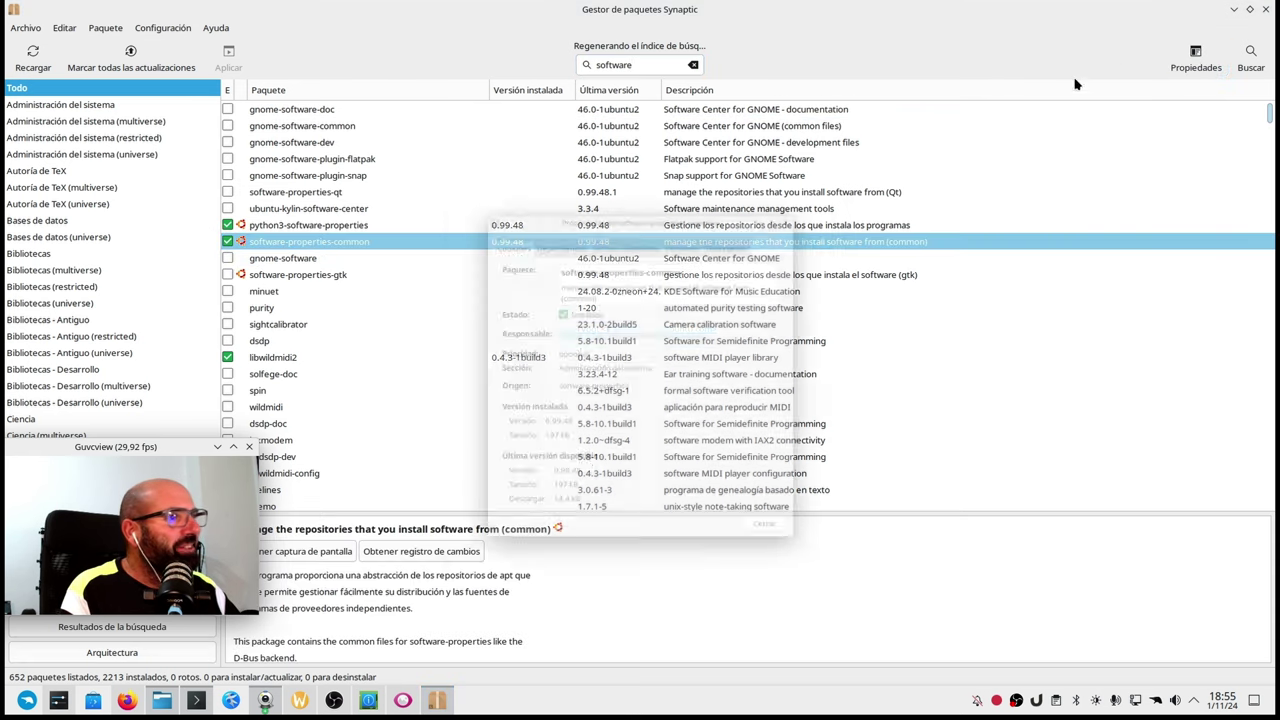
drag(694, 260, 547, 256)
right_click(577, 256)
click(604, 280)
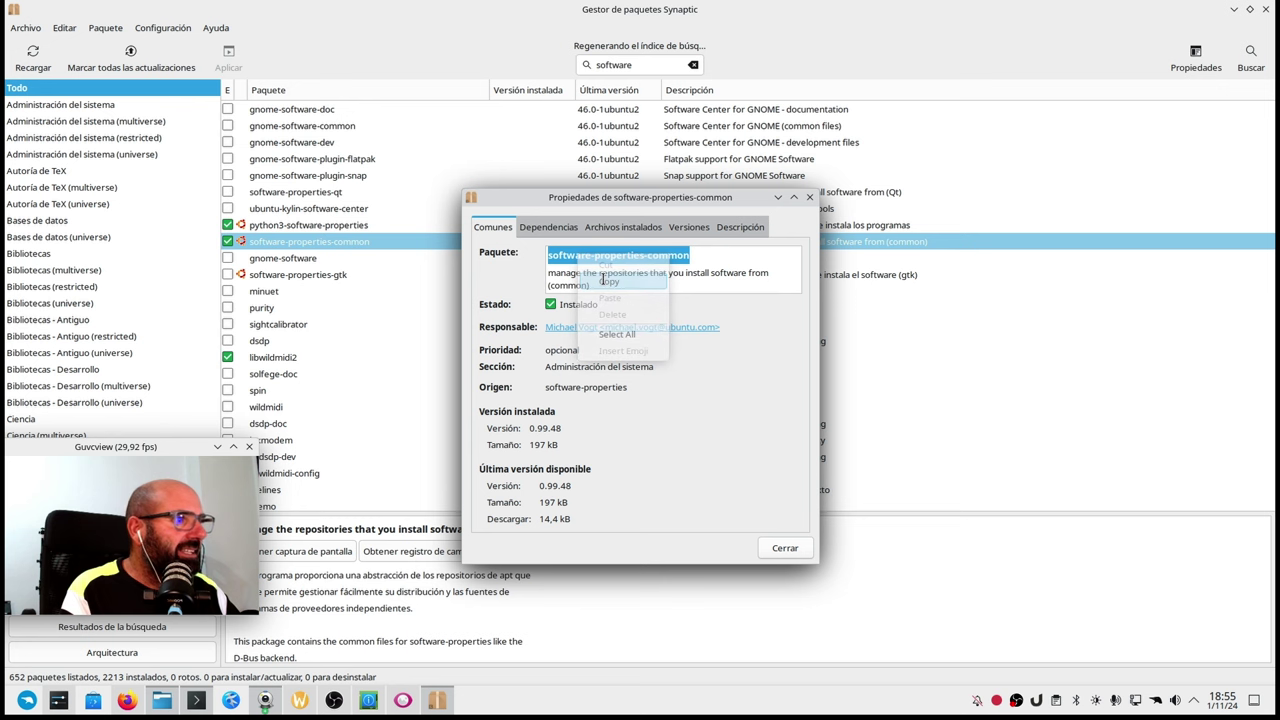
click(784, 549)
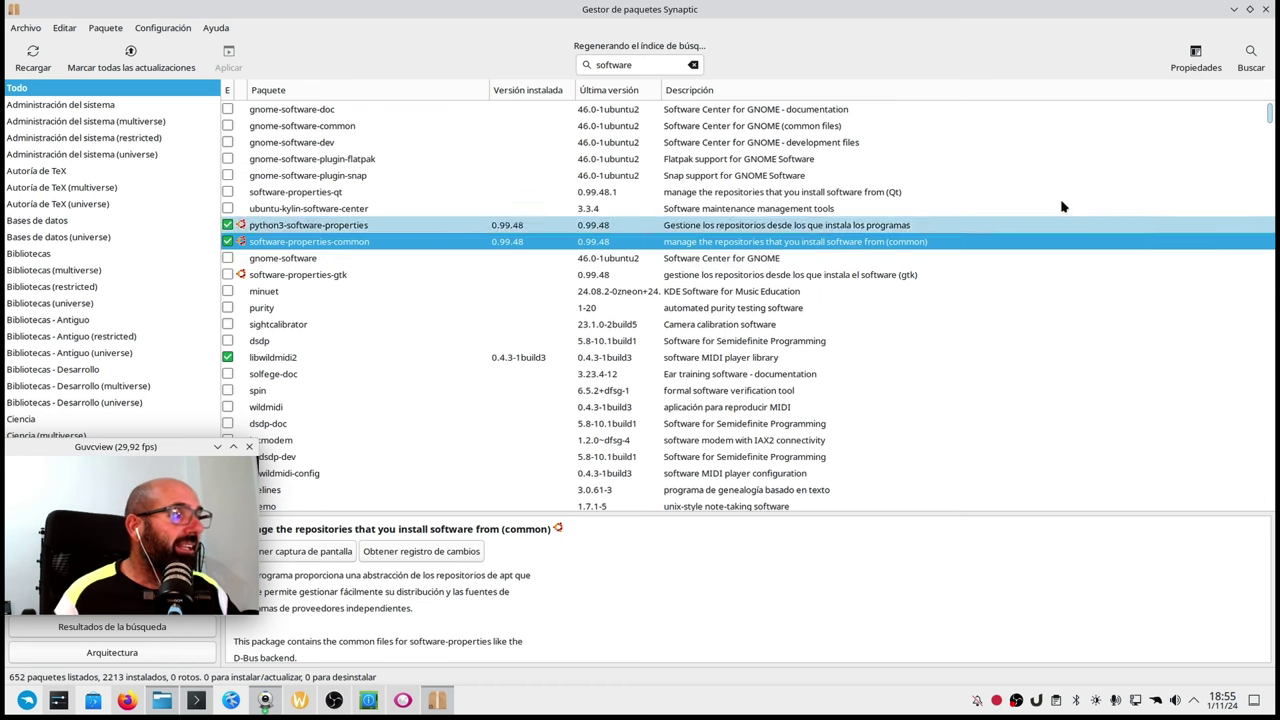
- Close the Synaptic package manager and return to the Konsole terminal
click(1248, 9)
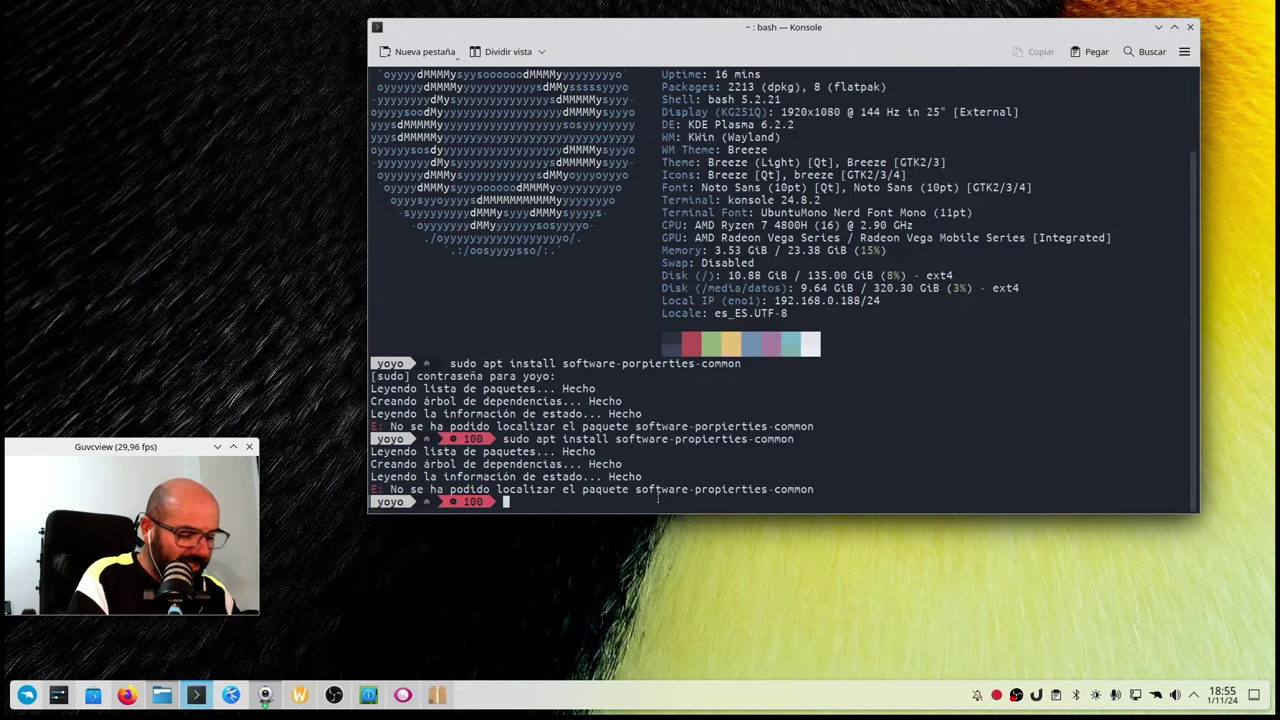
click(437, 694)
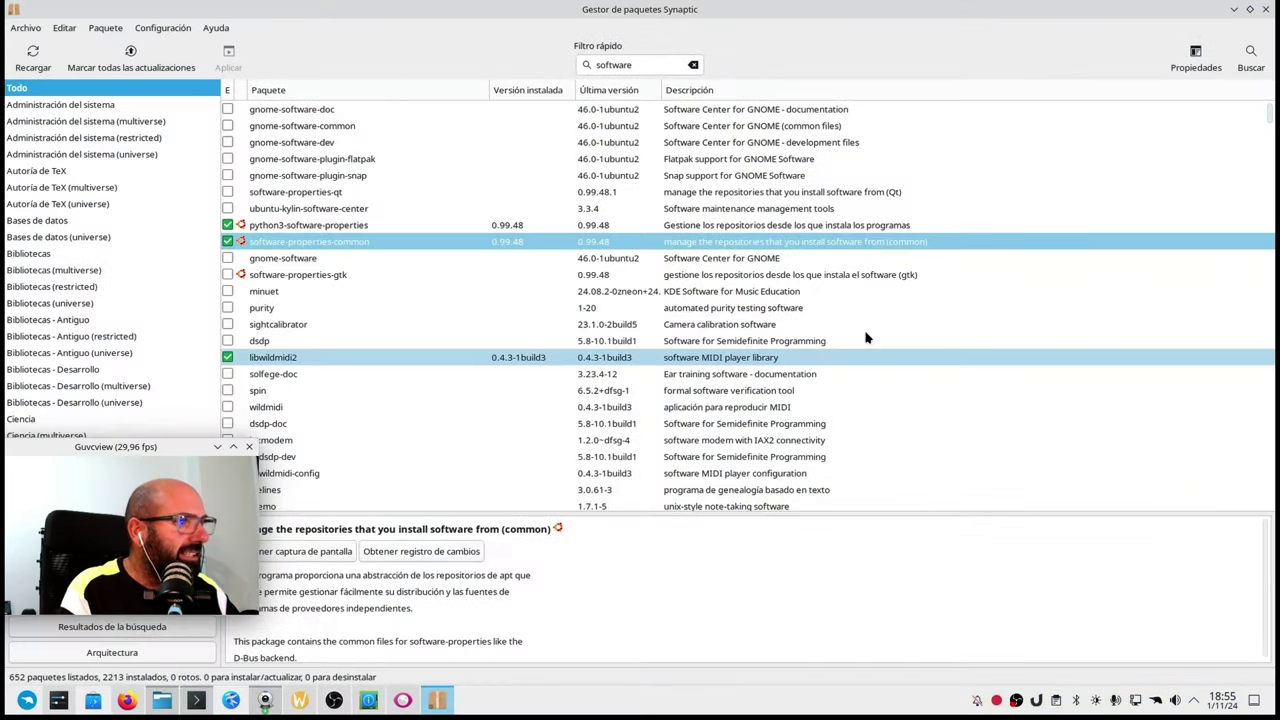
click(1265, 10)
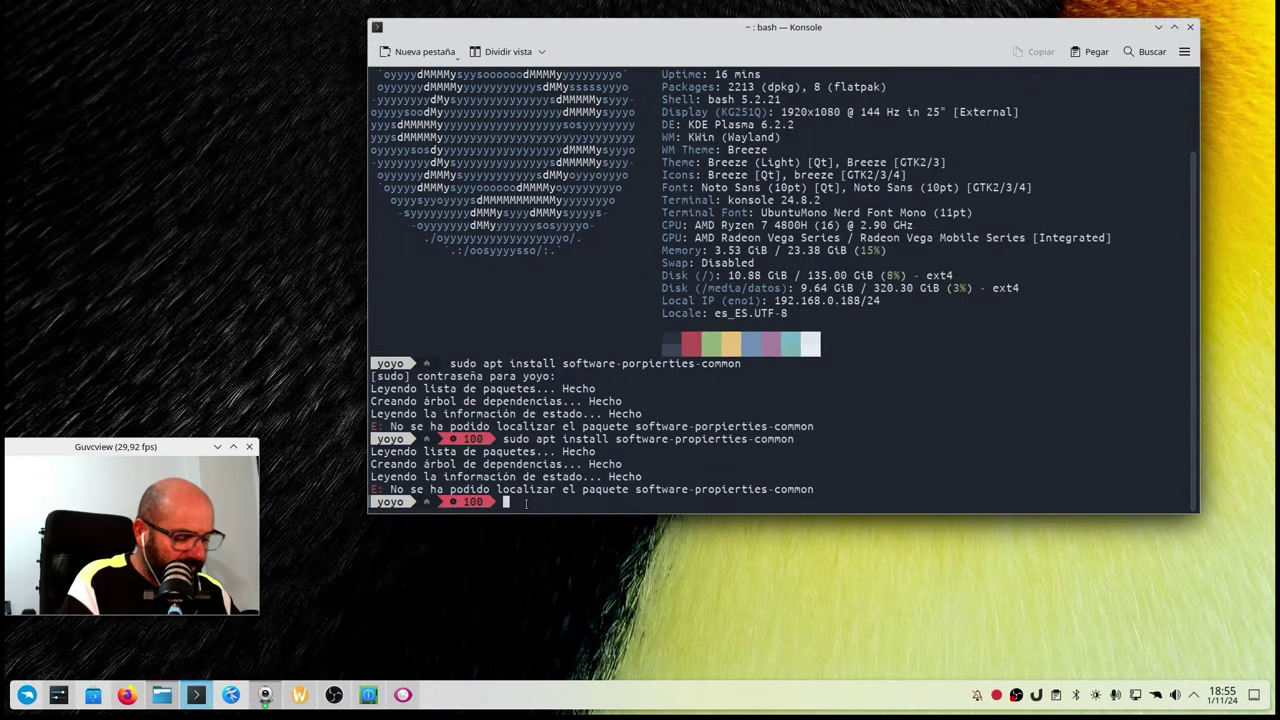
- Run sudo apt install software-properties-common in the terminal, using the copied package name
text(sudo ap)
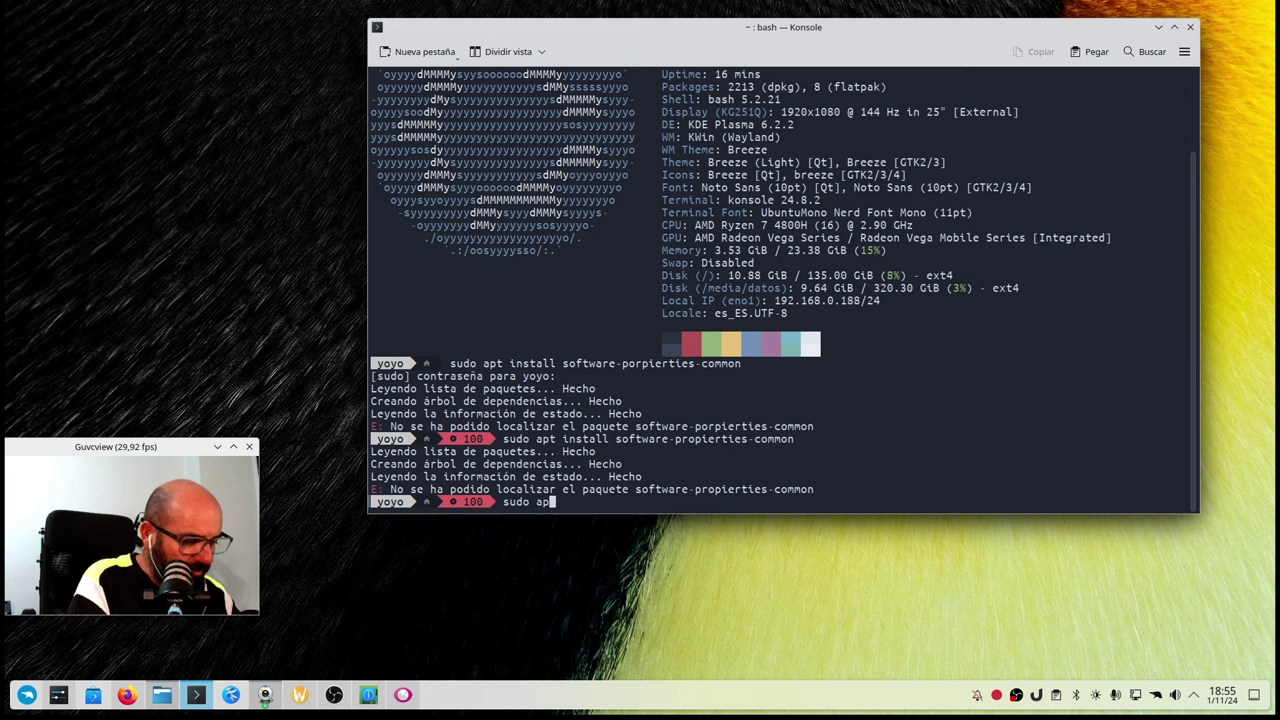
text(t install)
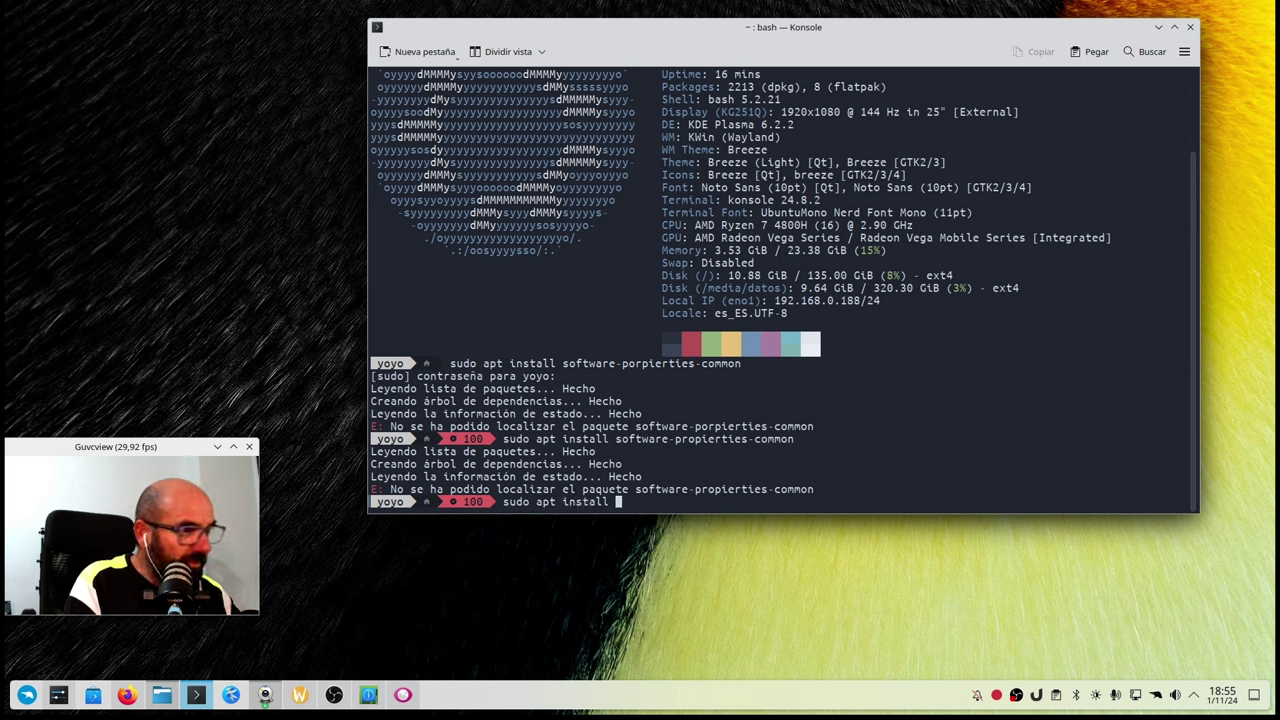
right_click(884, 468)
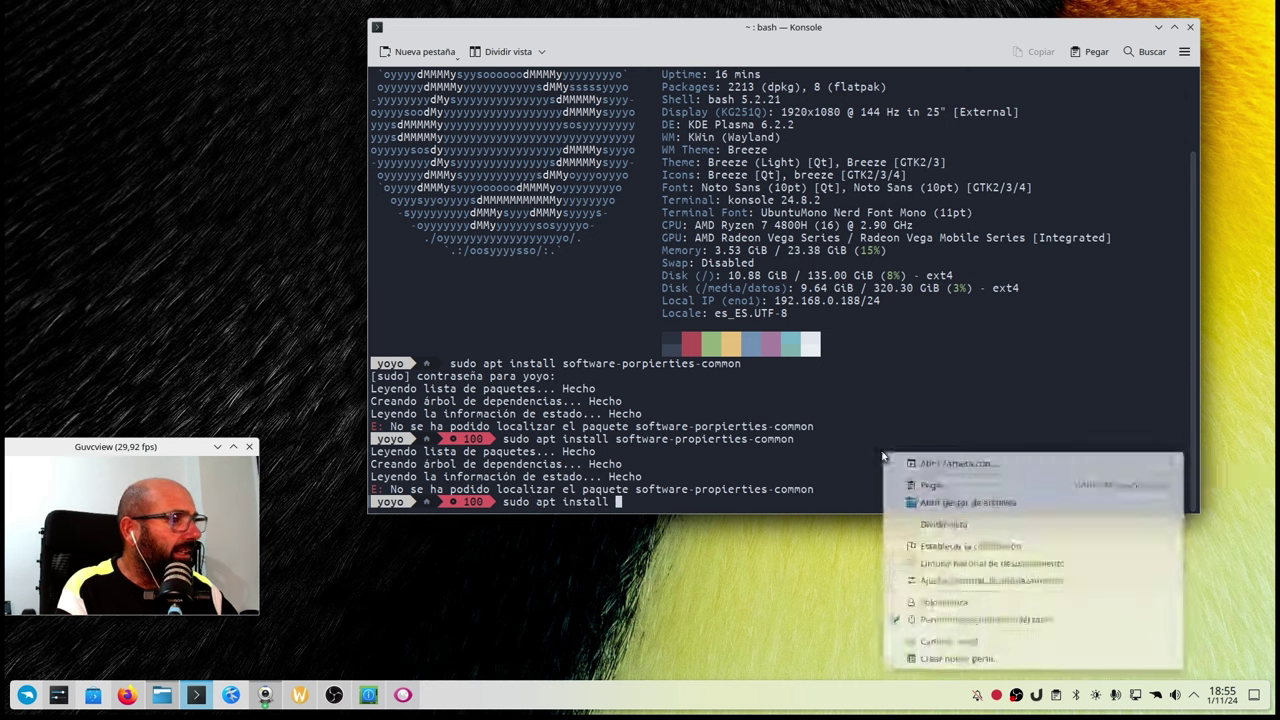
click(934, 485)
key(Return)
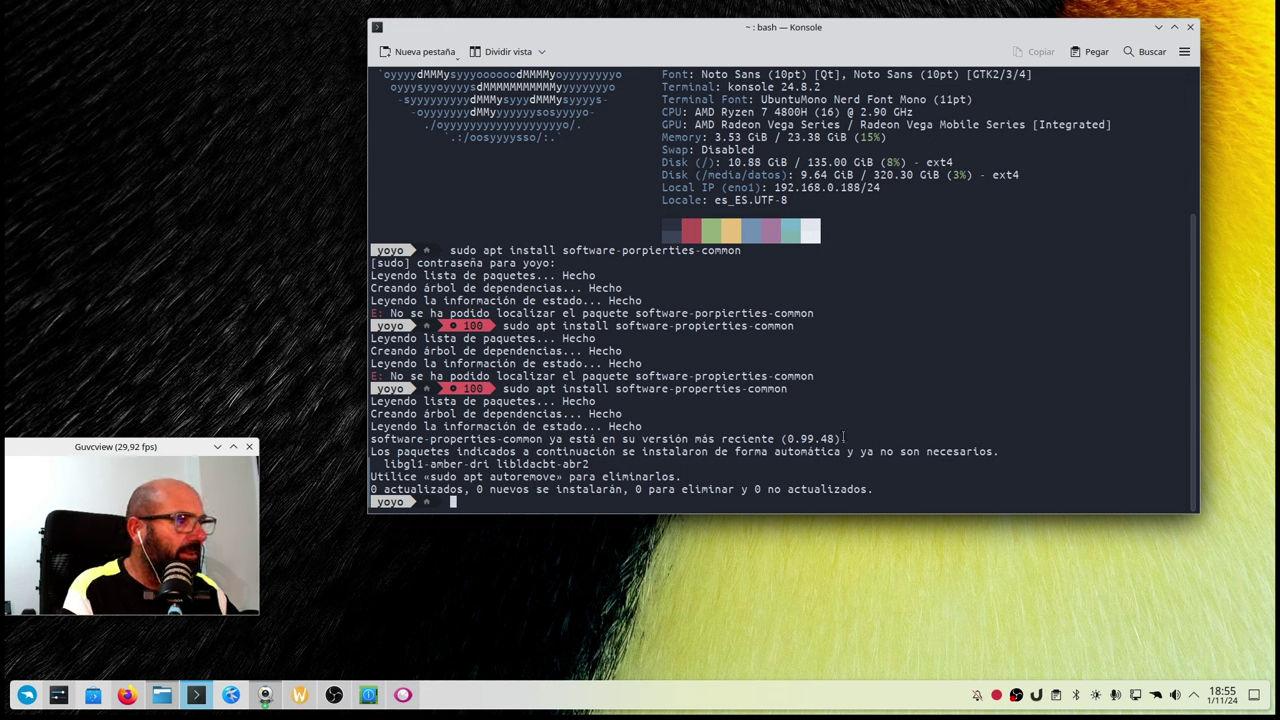
- Highlight the apt result line for software-properties-common and shift the terminal window slightly up and to the left
drag(845, 438, 338, 437)
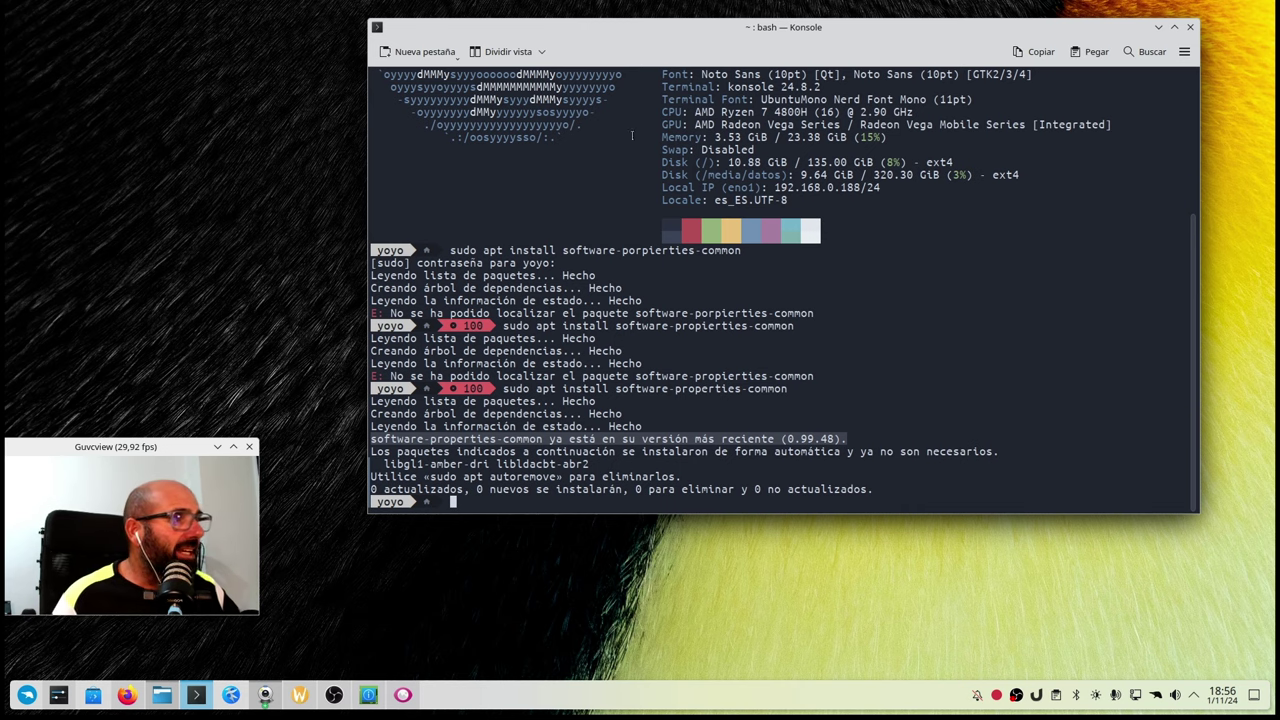
drag(827, 46, 786, 41)
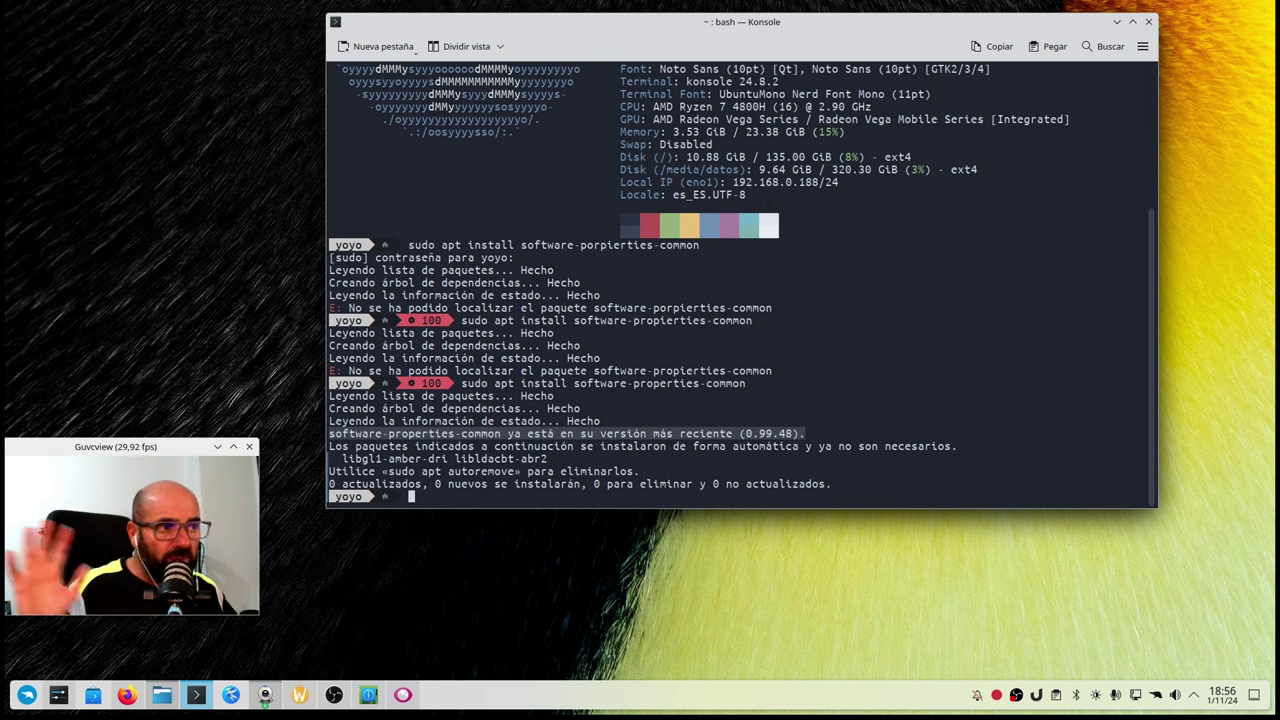
click(863, 376)
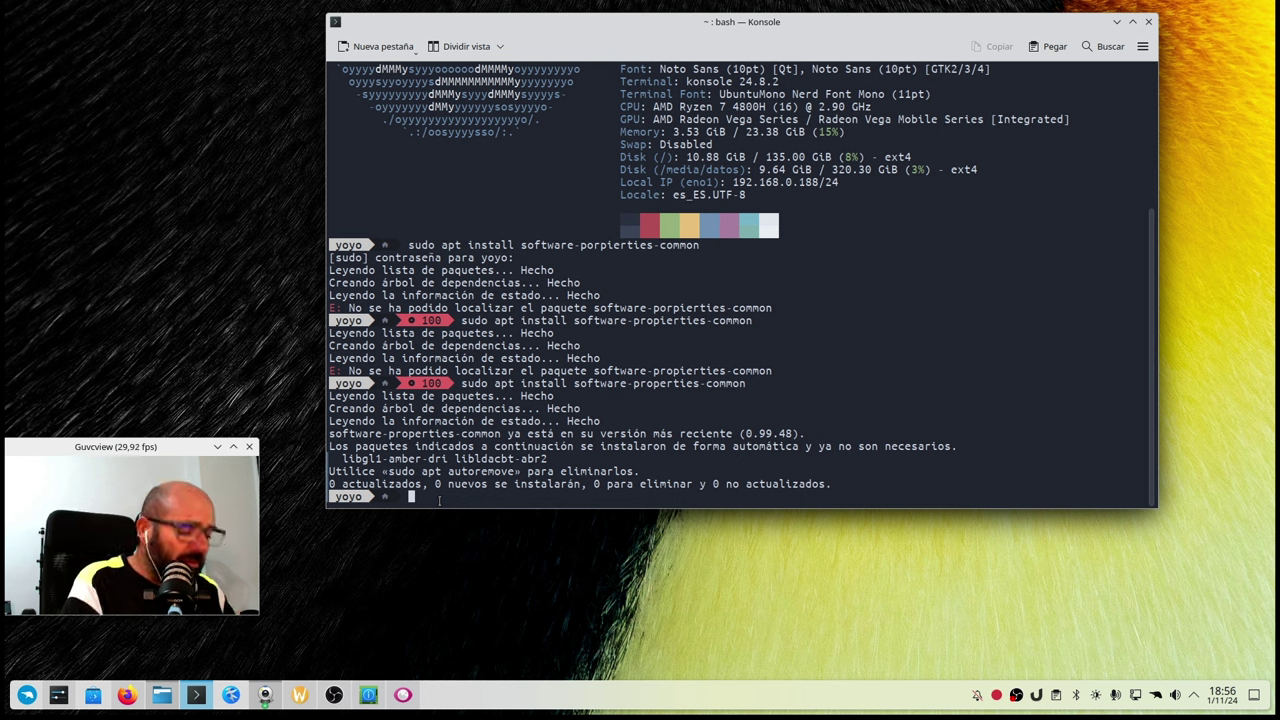
- Try to query the sound server information with the command pctl info
text(pc)
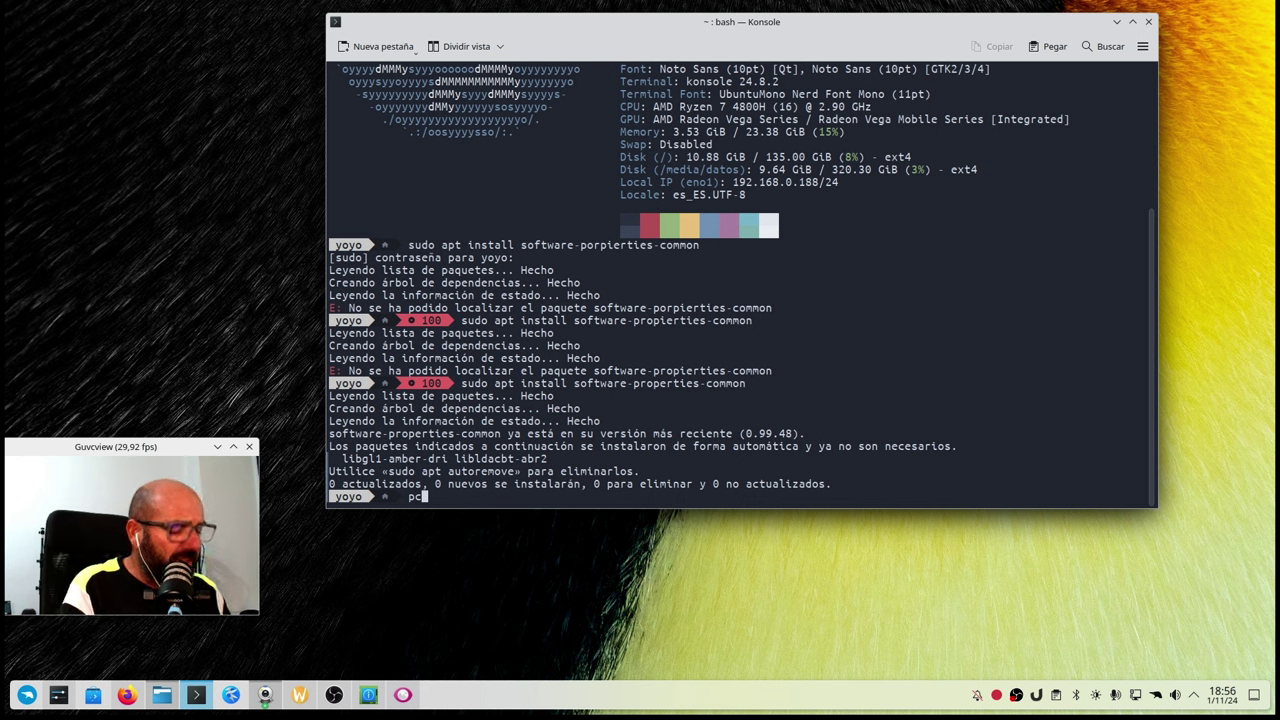
text(tl)
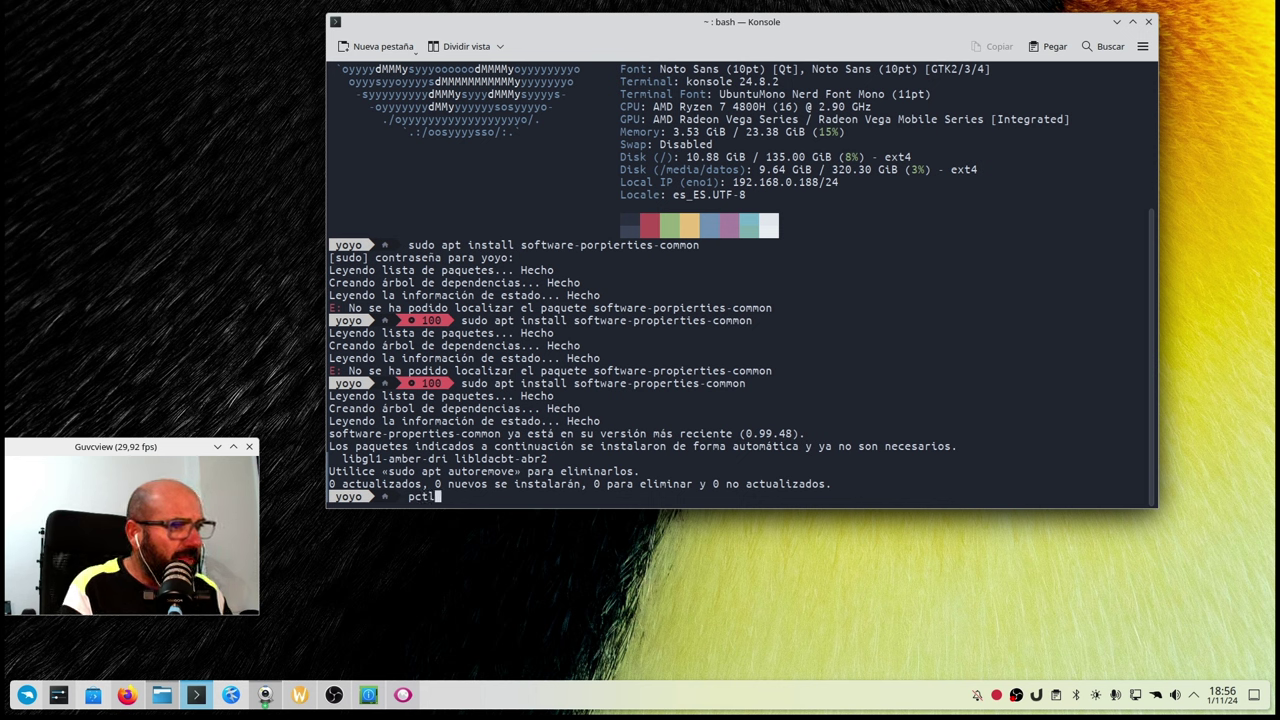
text( info)
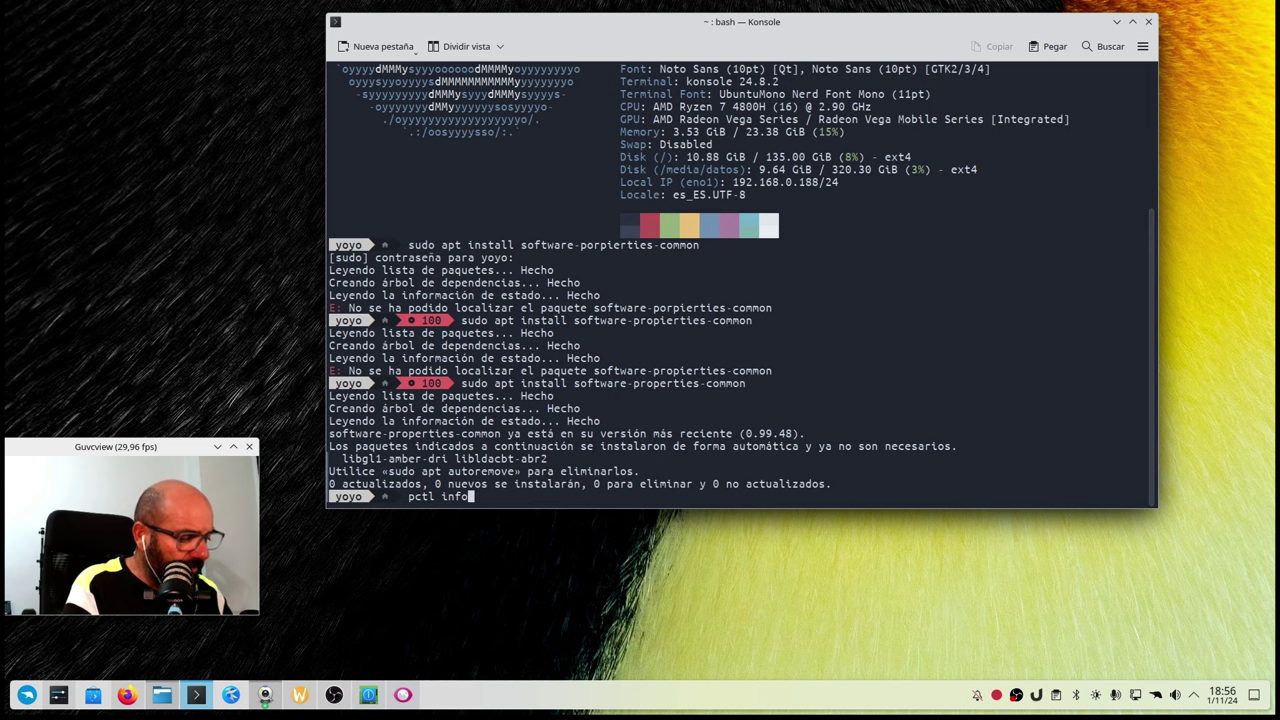
key(Return)
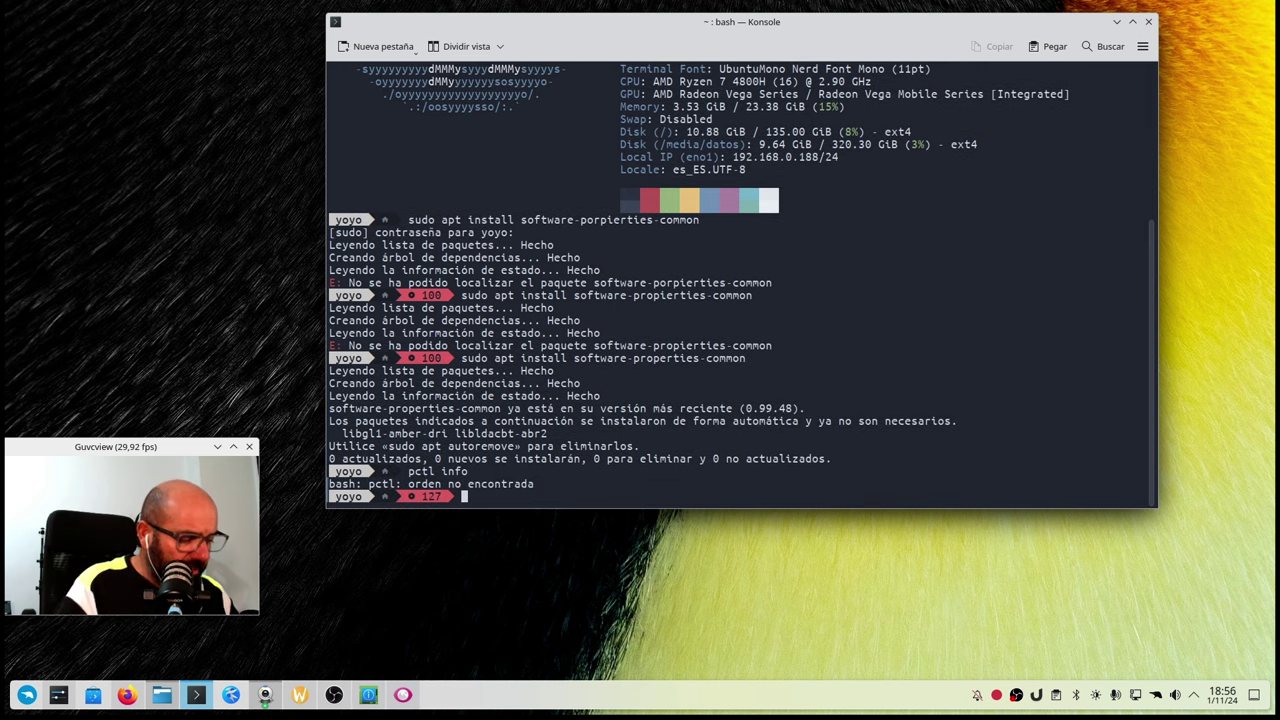
- Run pactl info and highlight the line of its output that names the sound server
text(pactl)
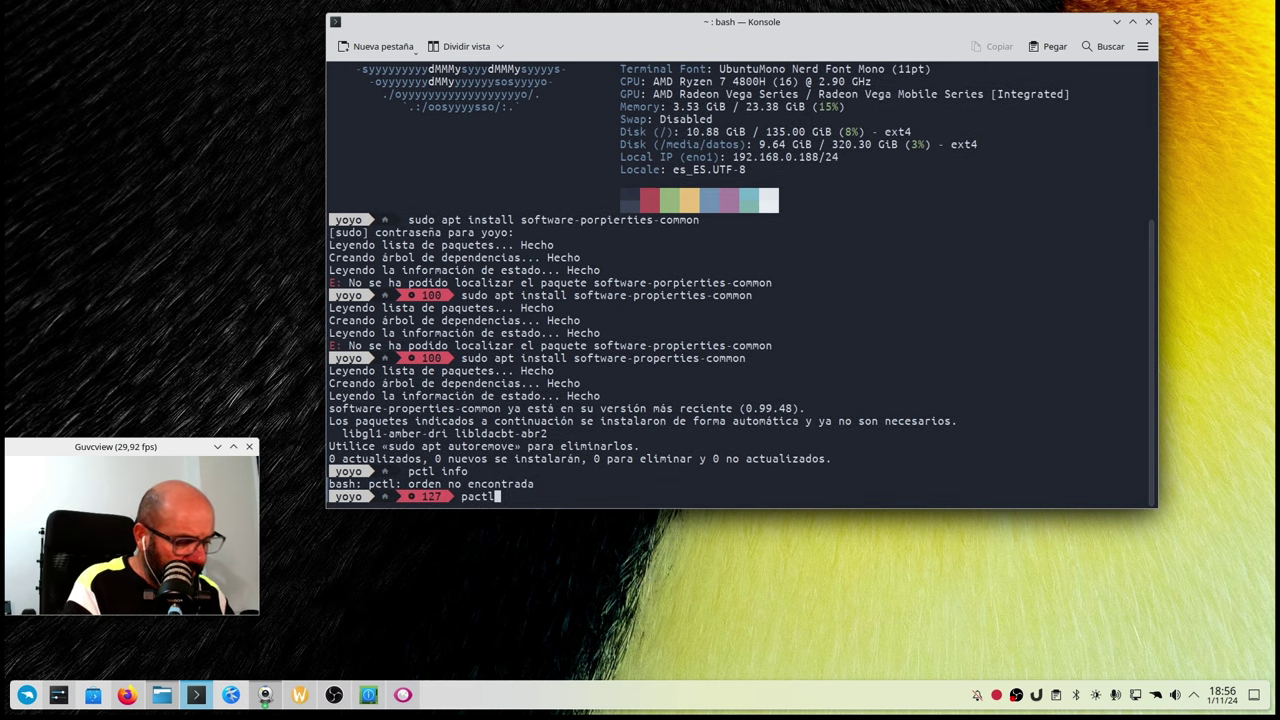
text( info)
key(Return)
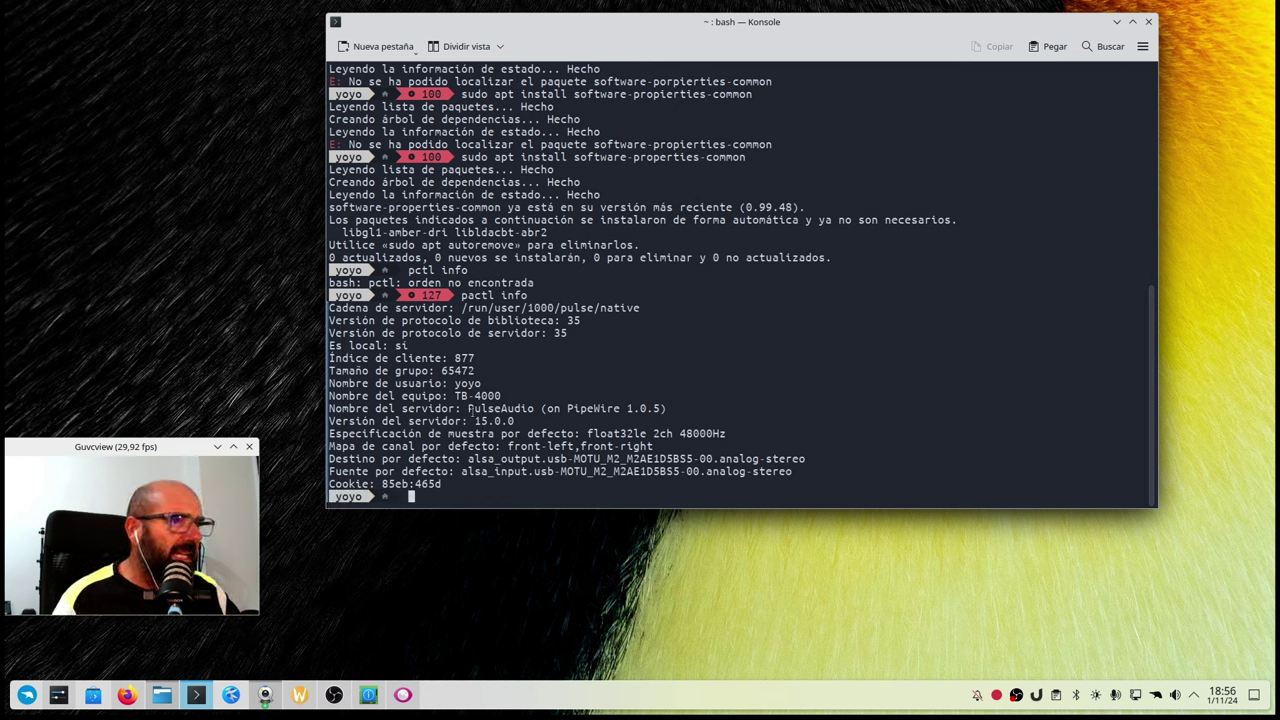
drag(672, 408, 312, 410)
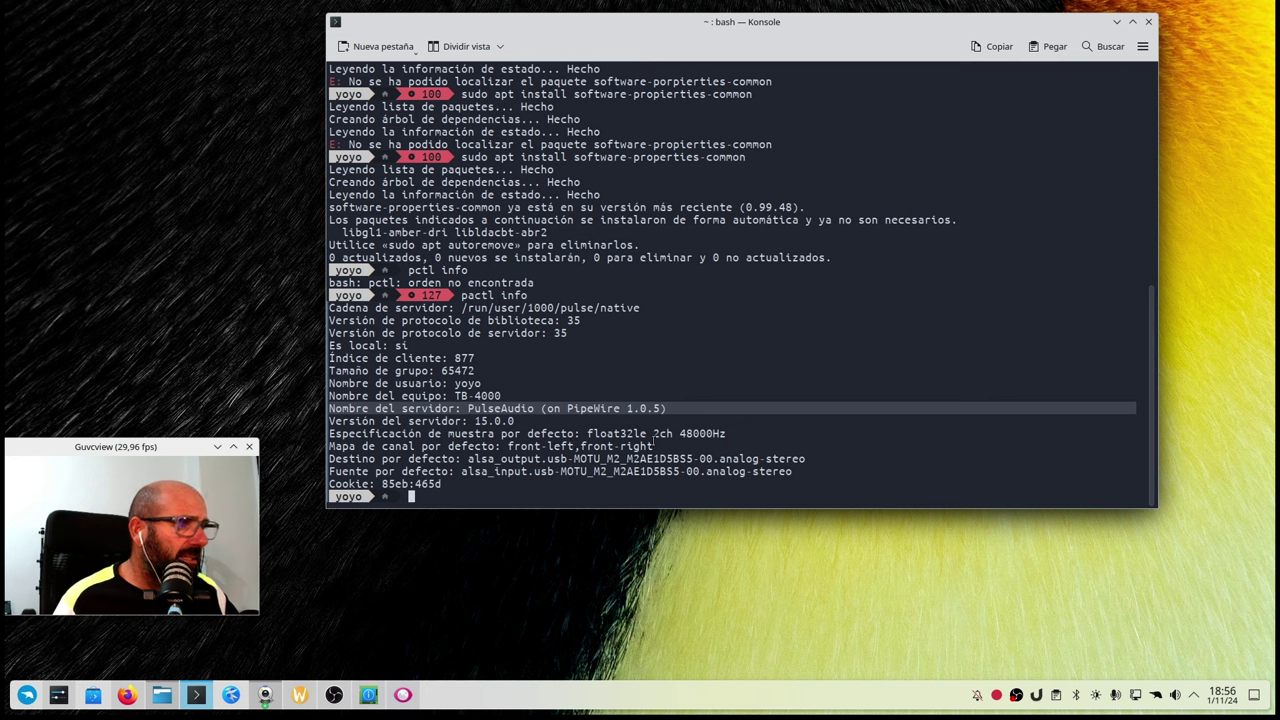
click(499, 494)
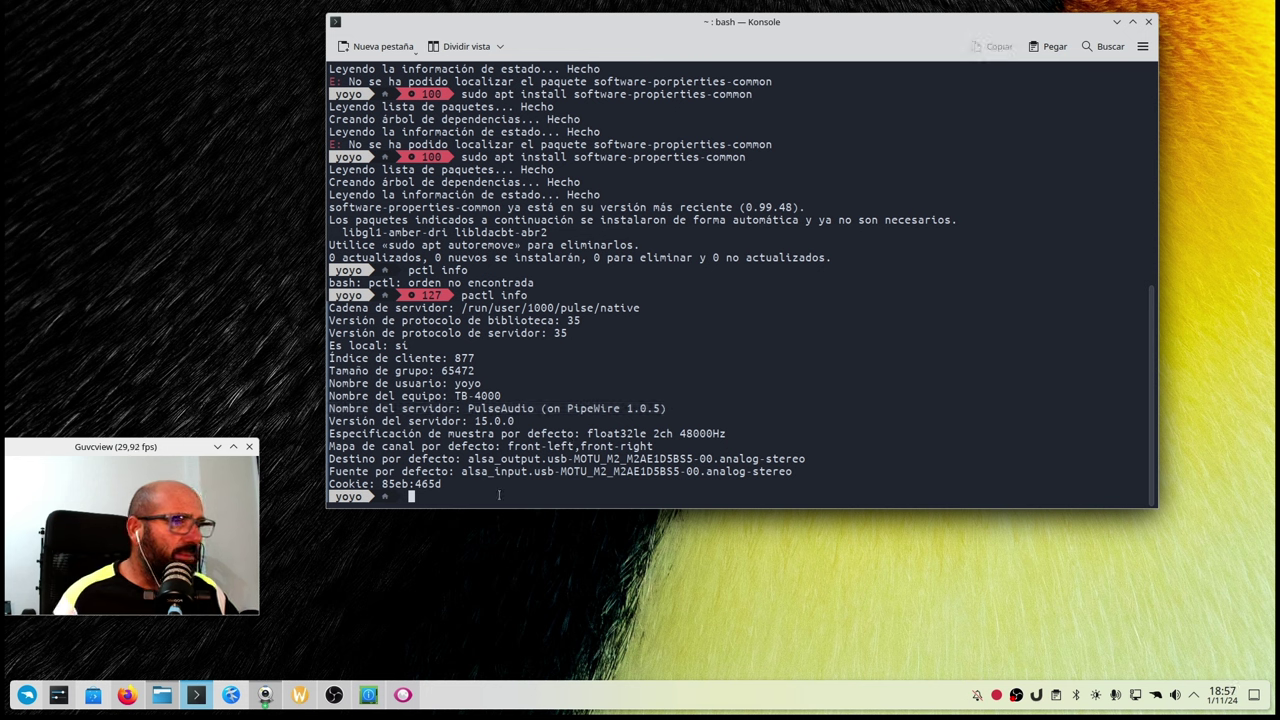
- Run inxi -Aa to list the audio details and highlight the Server-1 and Server-2 entries one after the other
text(inxi )
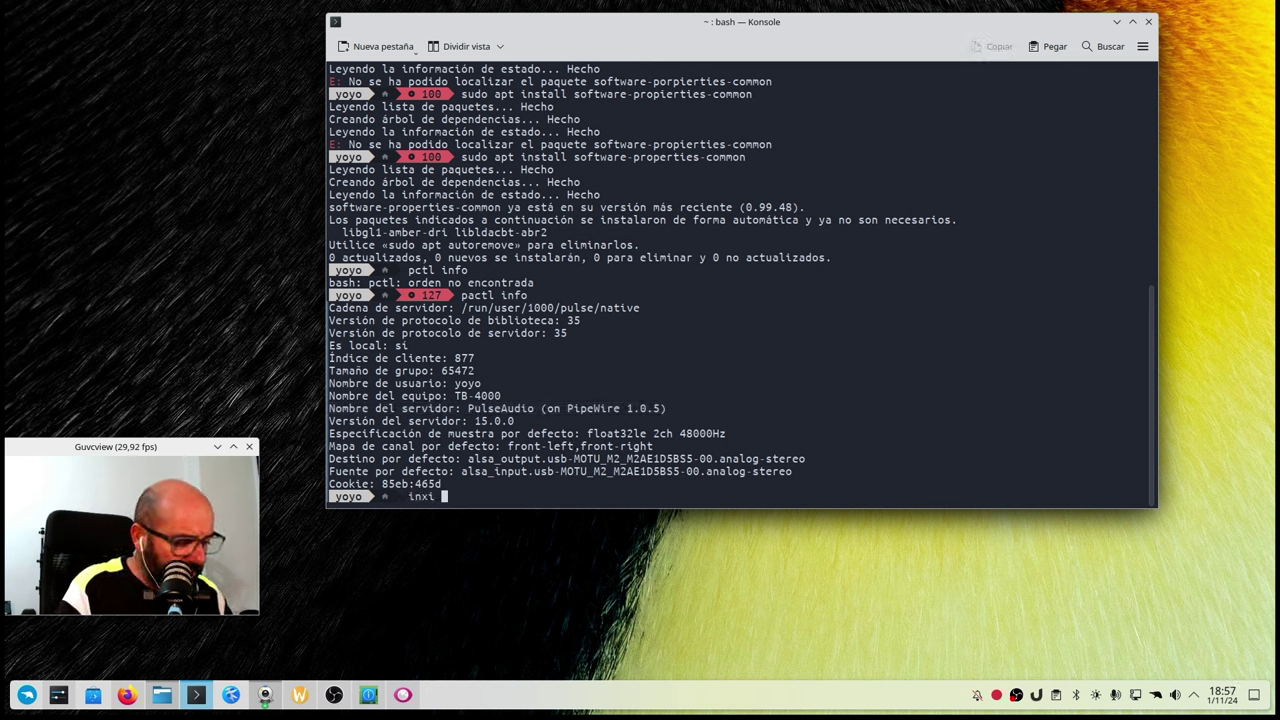
text(-A)
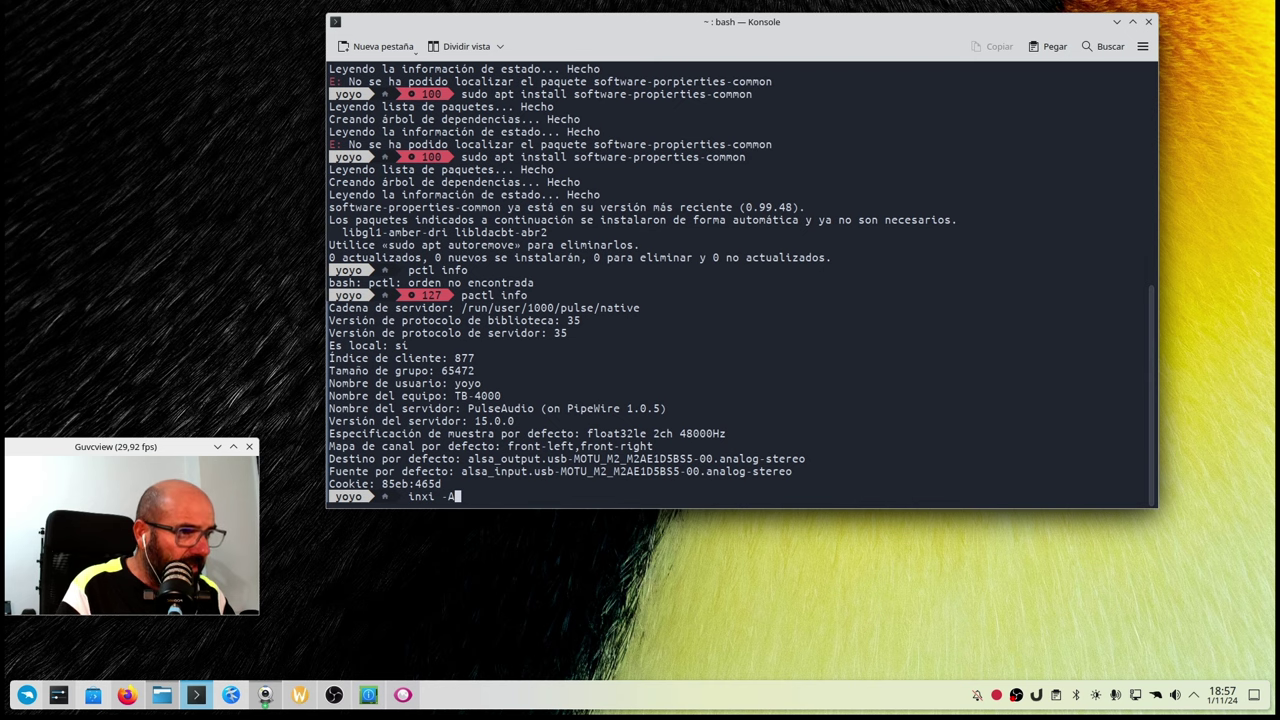
text(a)
key(Return)
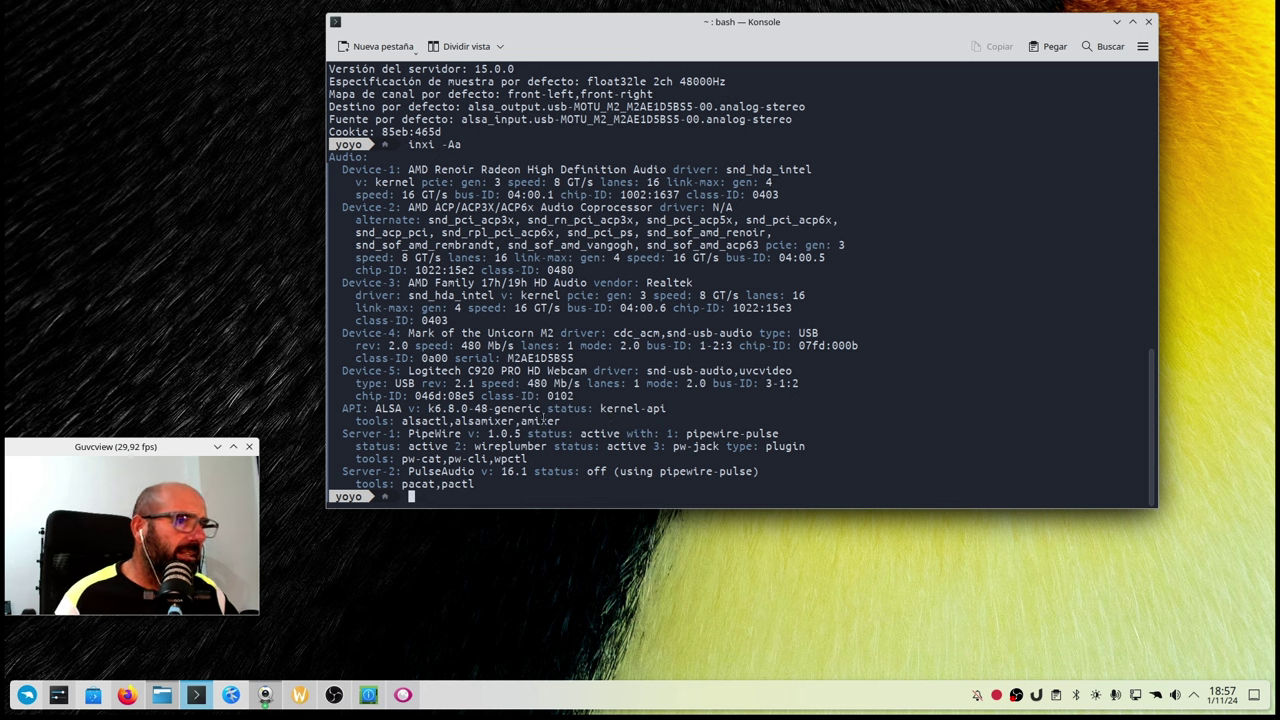
drag(342, 433, 797, 433)
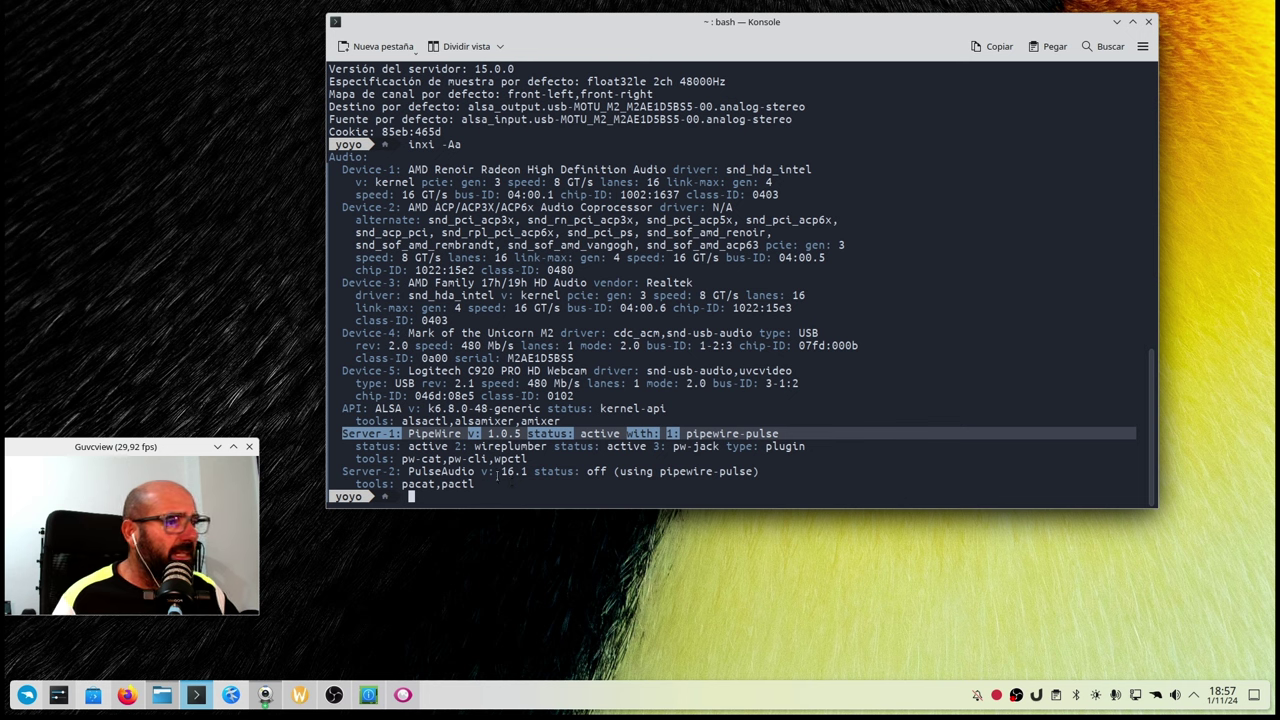
drag(768, 484, 318, 471)
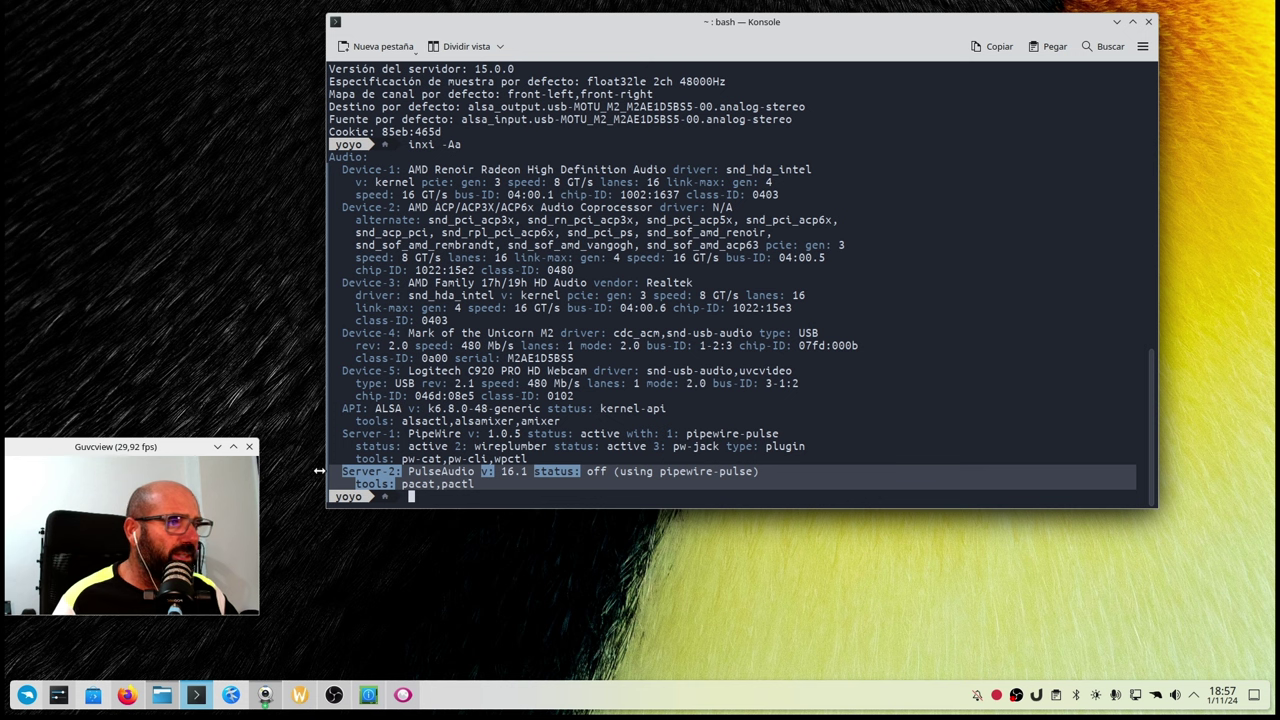